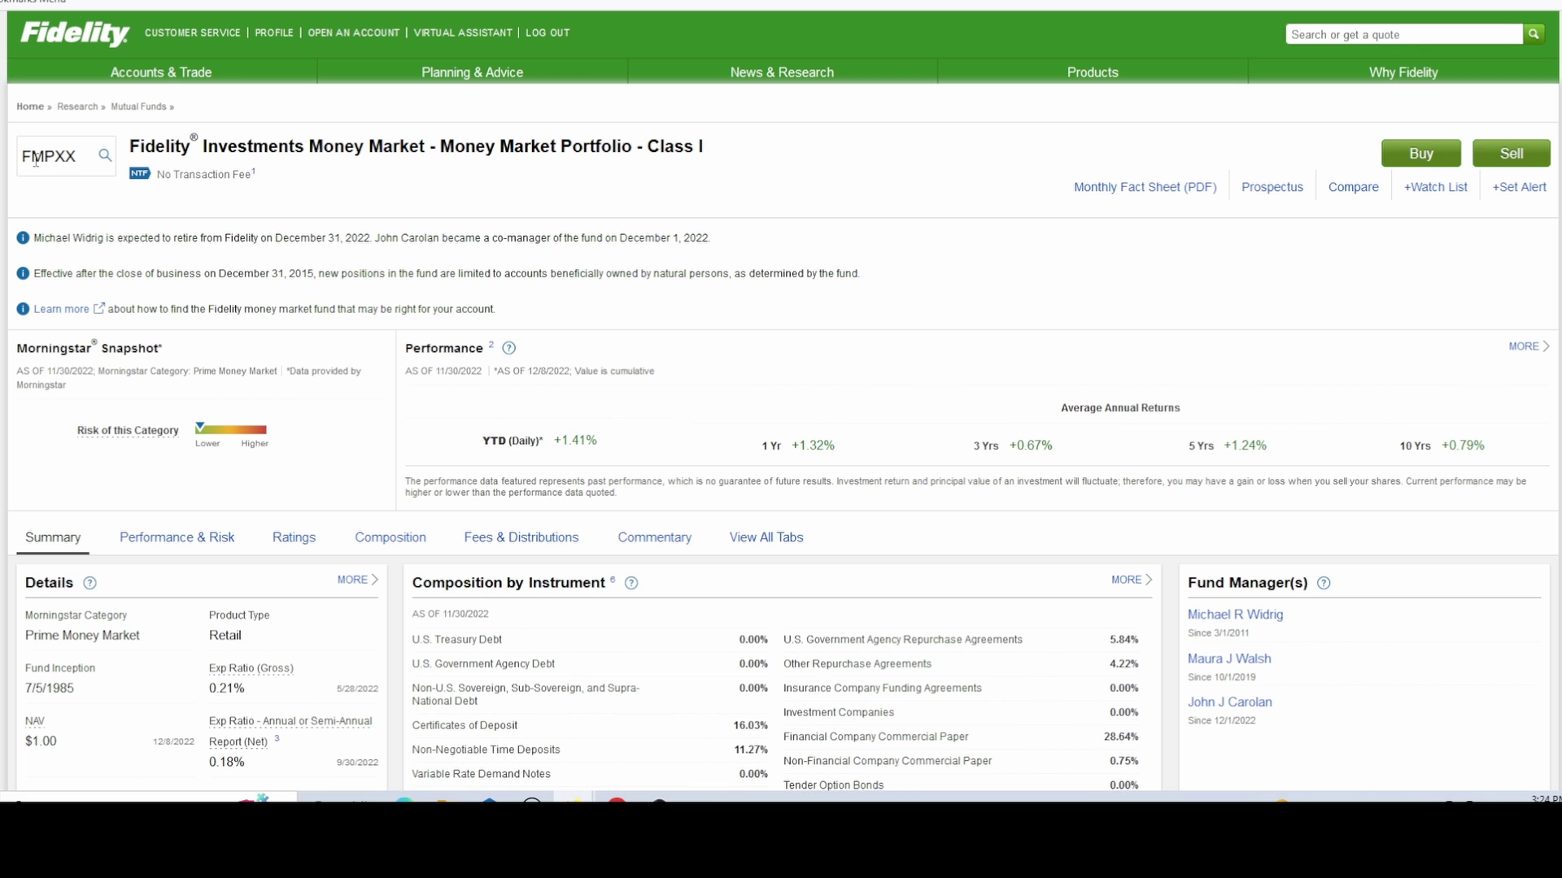
Step: Examine the money market funds FMPXX, FZDXX and FZFXX, including the Treasury fund's yield, gross expense ratio and minimum to invest
scroll(95, 281, down, 1)
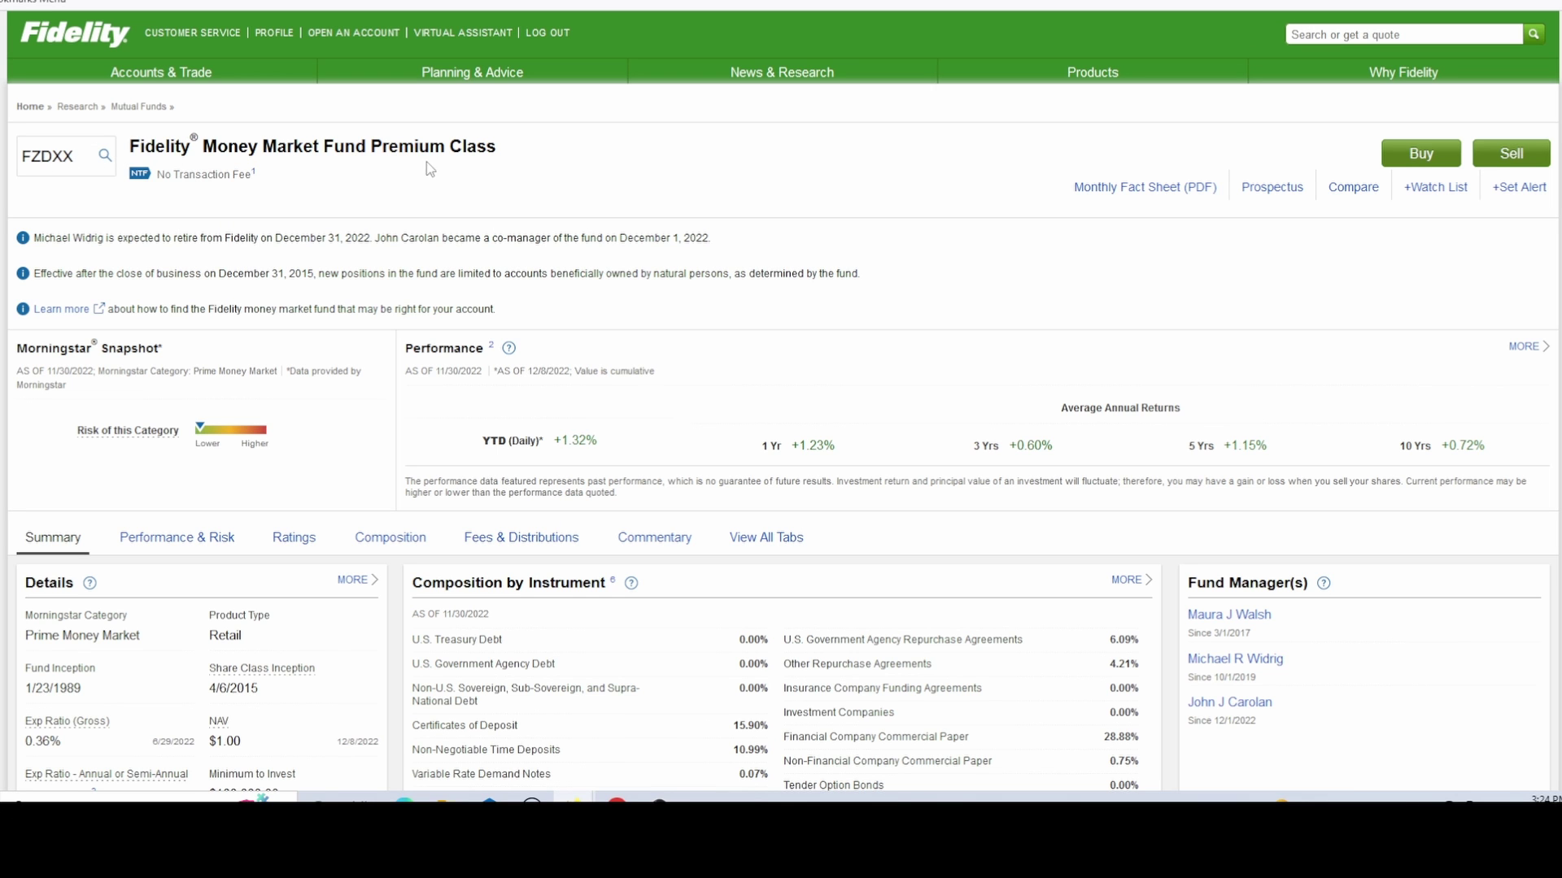
scroll(354, 232, down, 3)
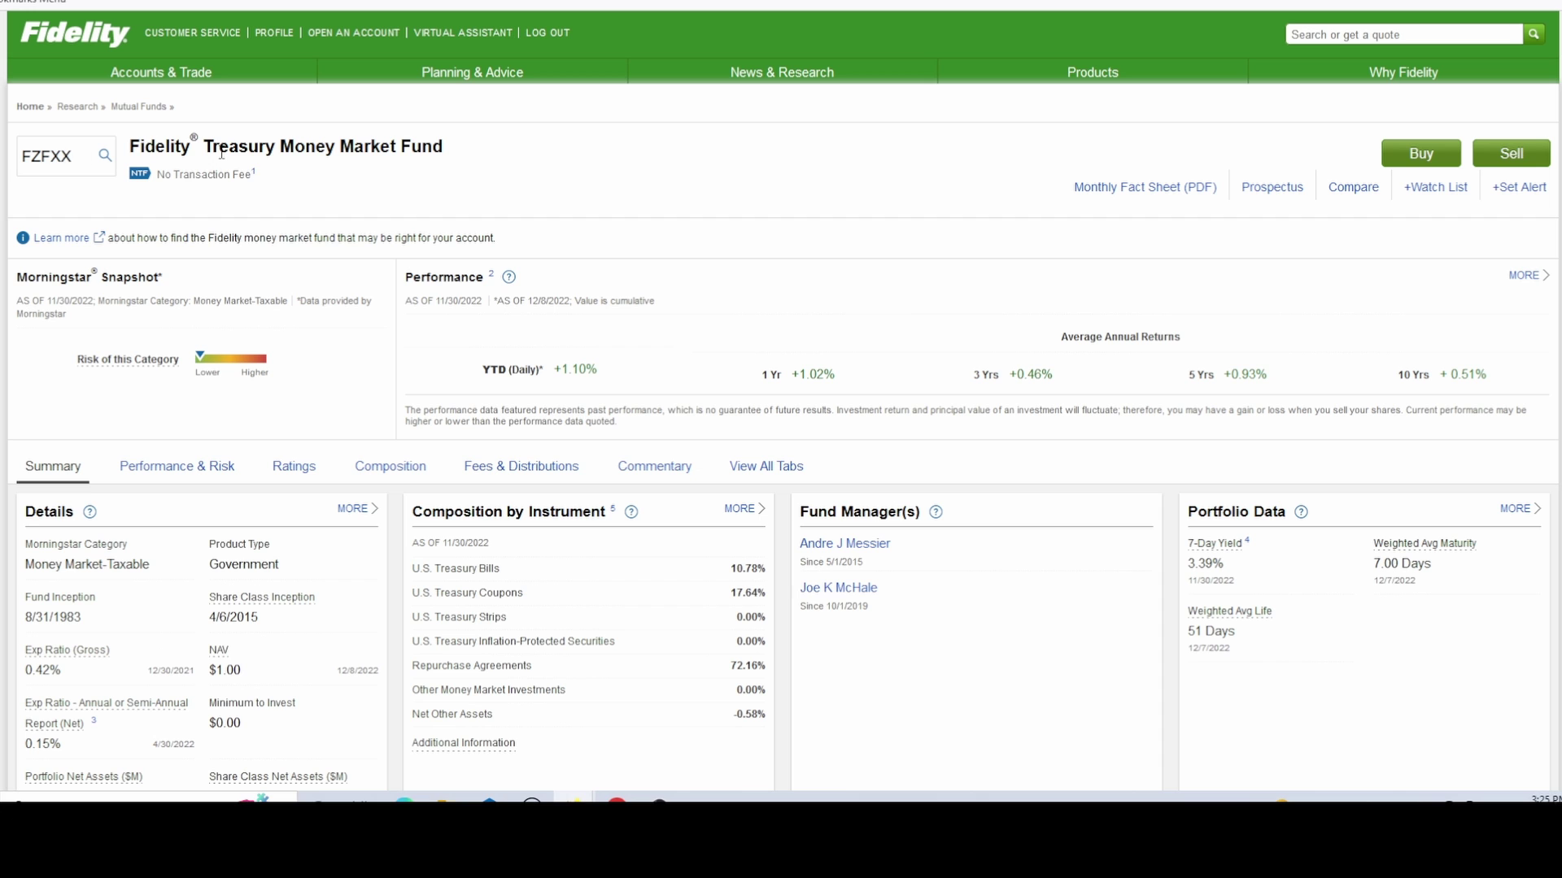
scroll(270, 303, down, 5)
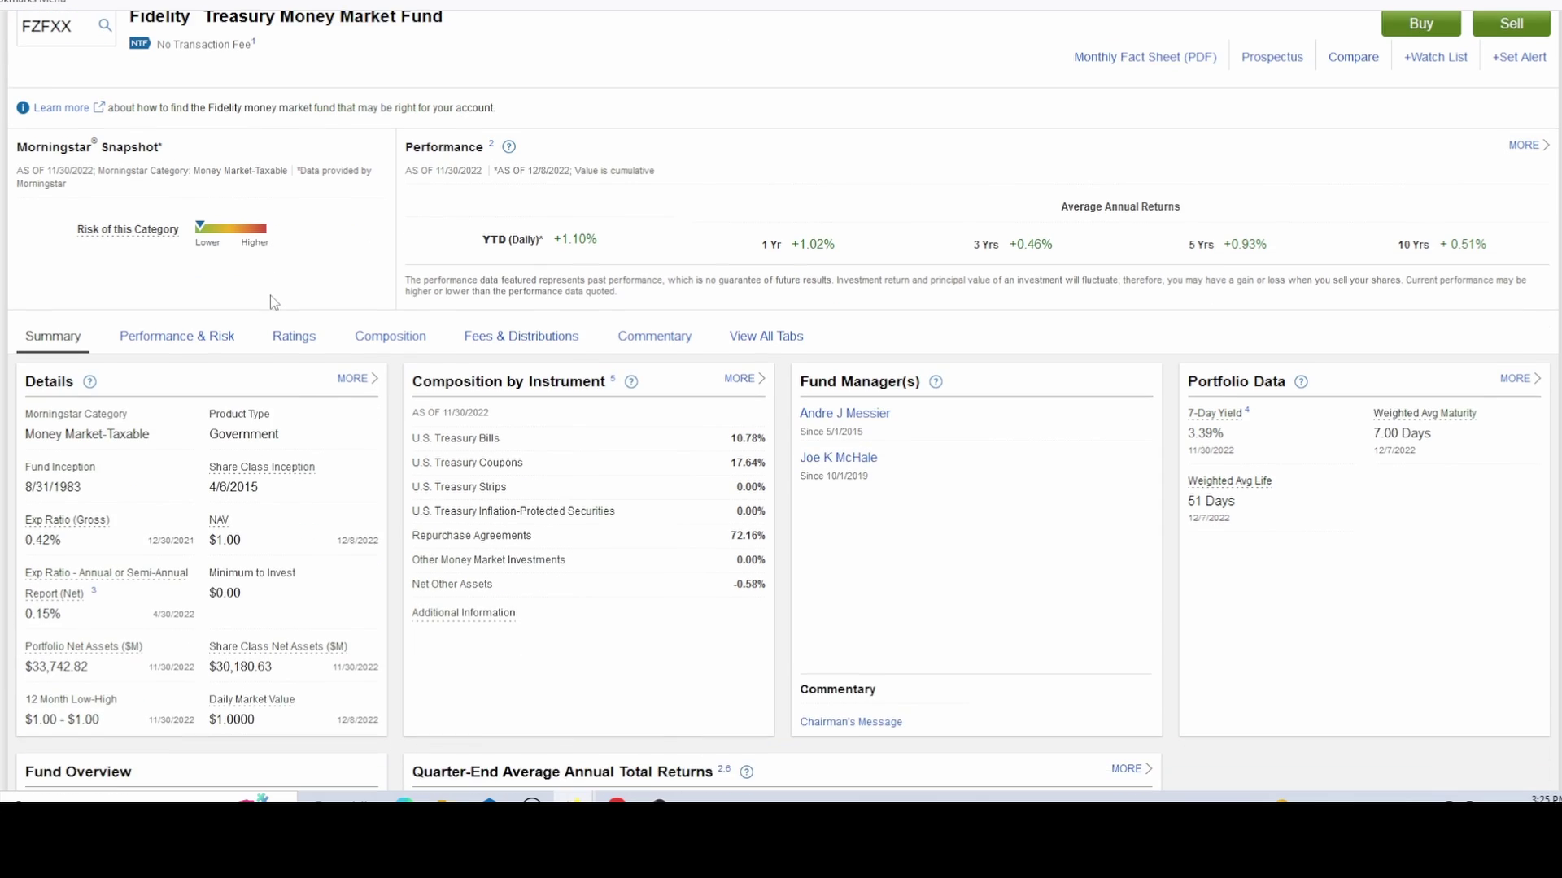
drag(1223, 192, 1189, 193)
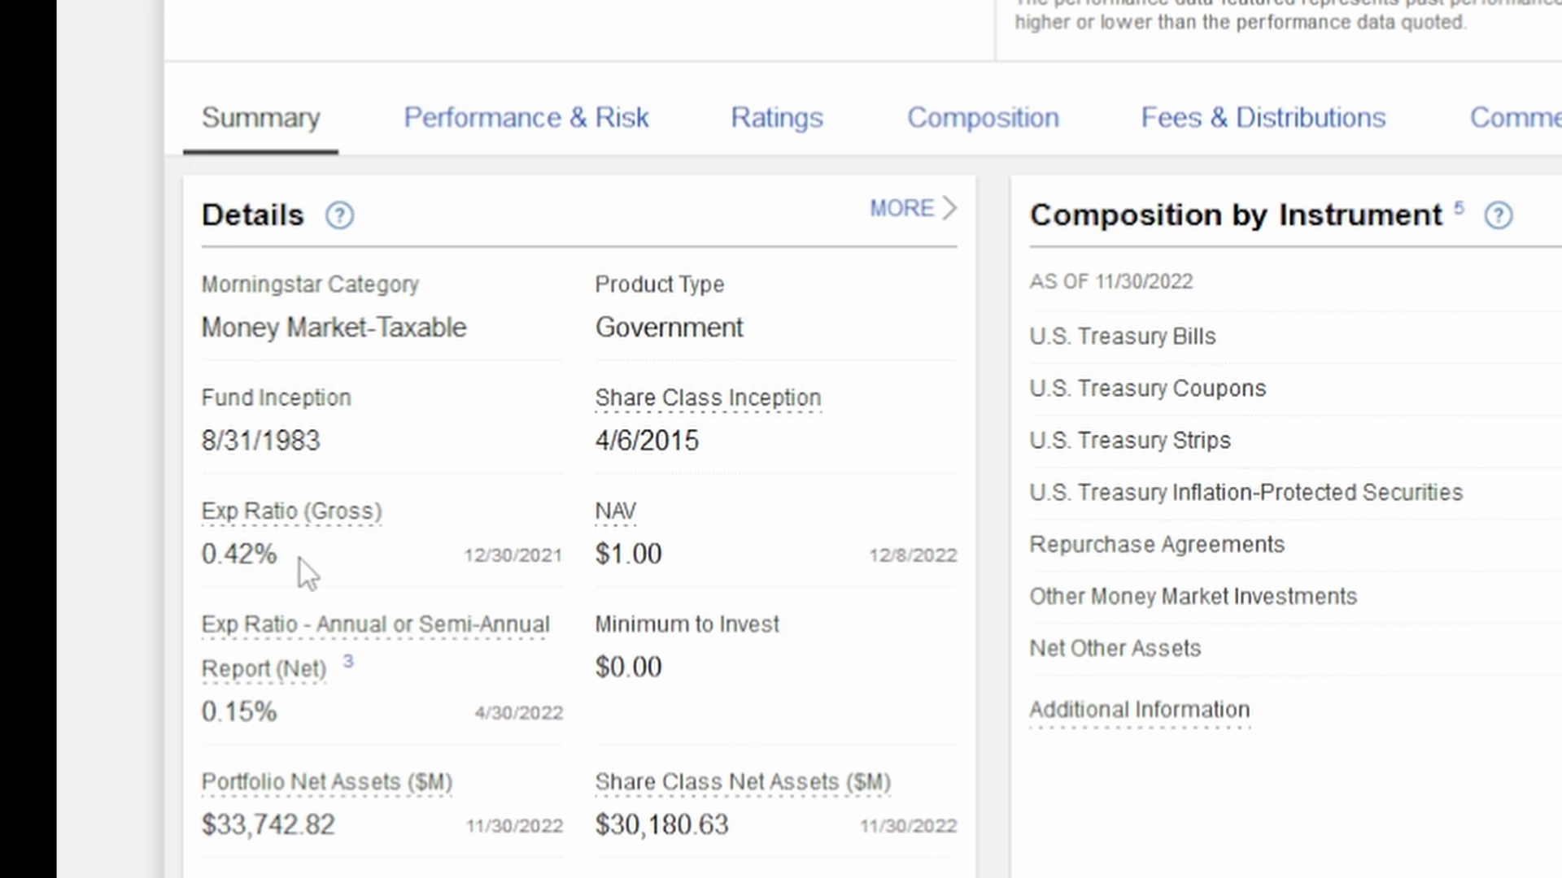
drag(300, 568, 220, 571)
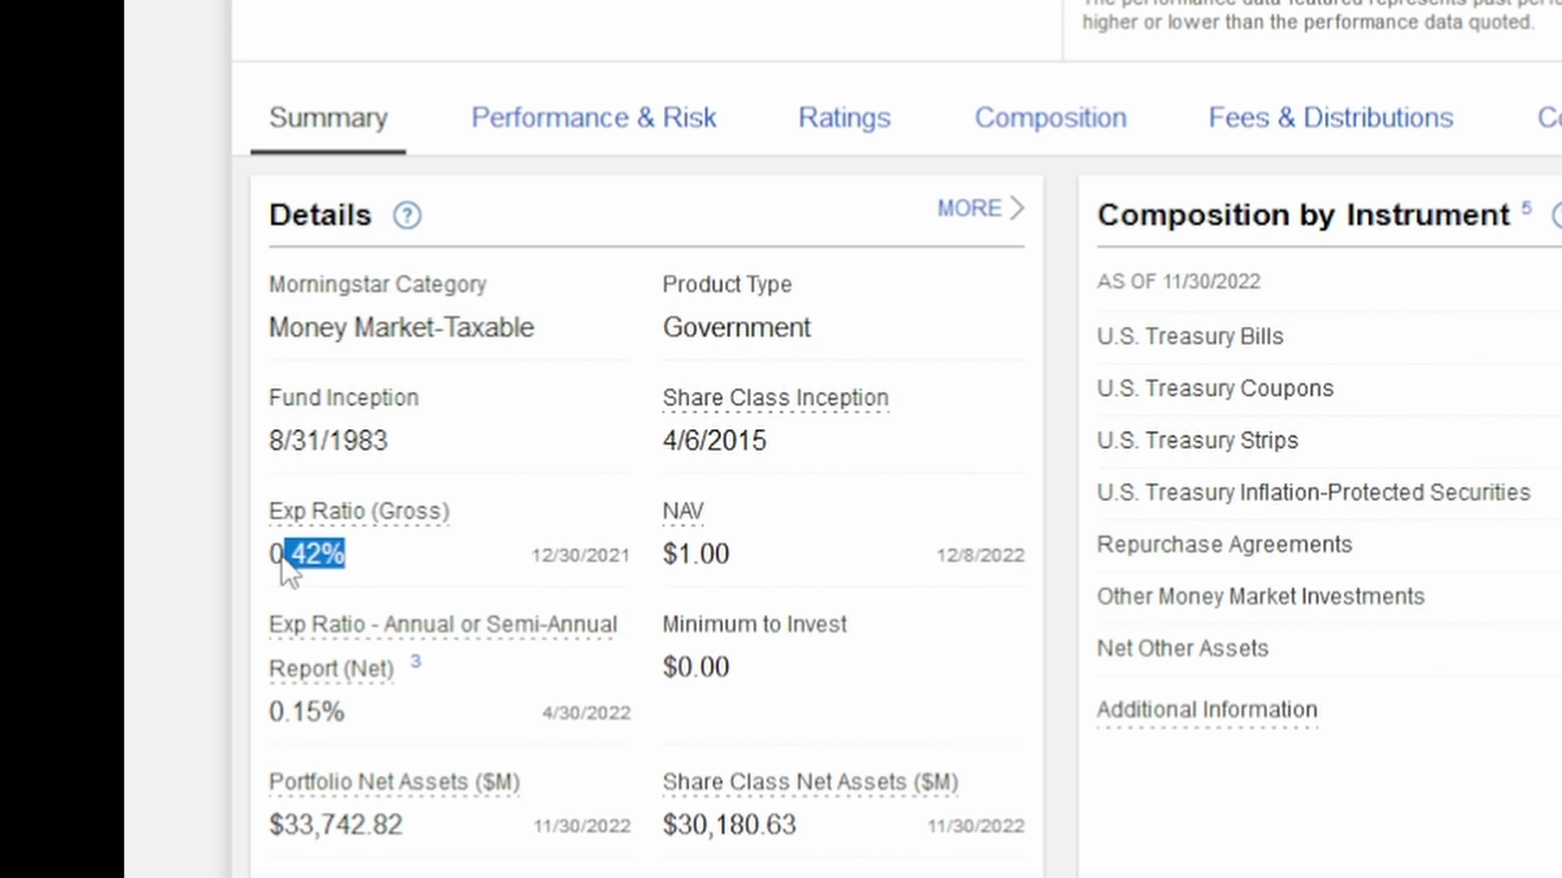
drag(754, 684, 680, 666)
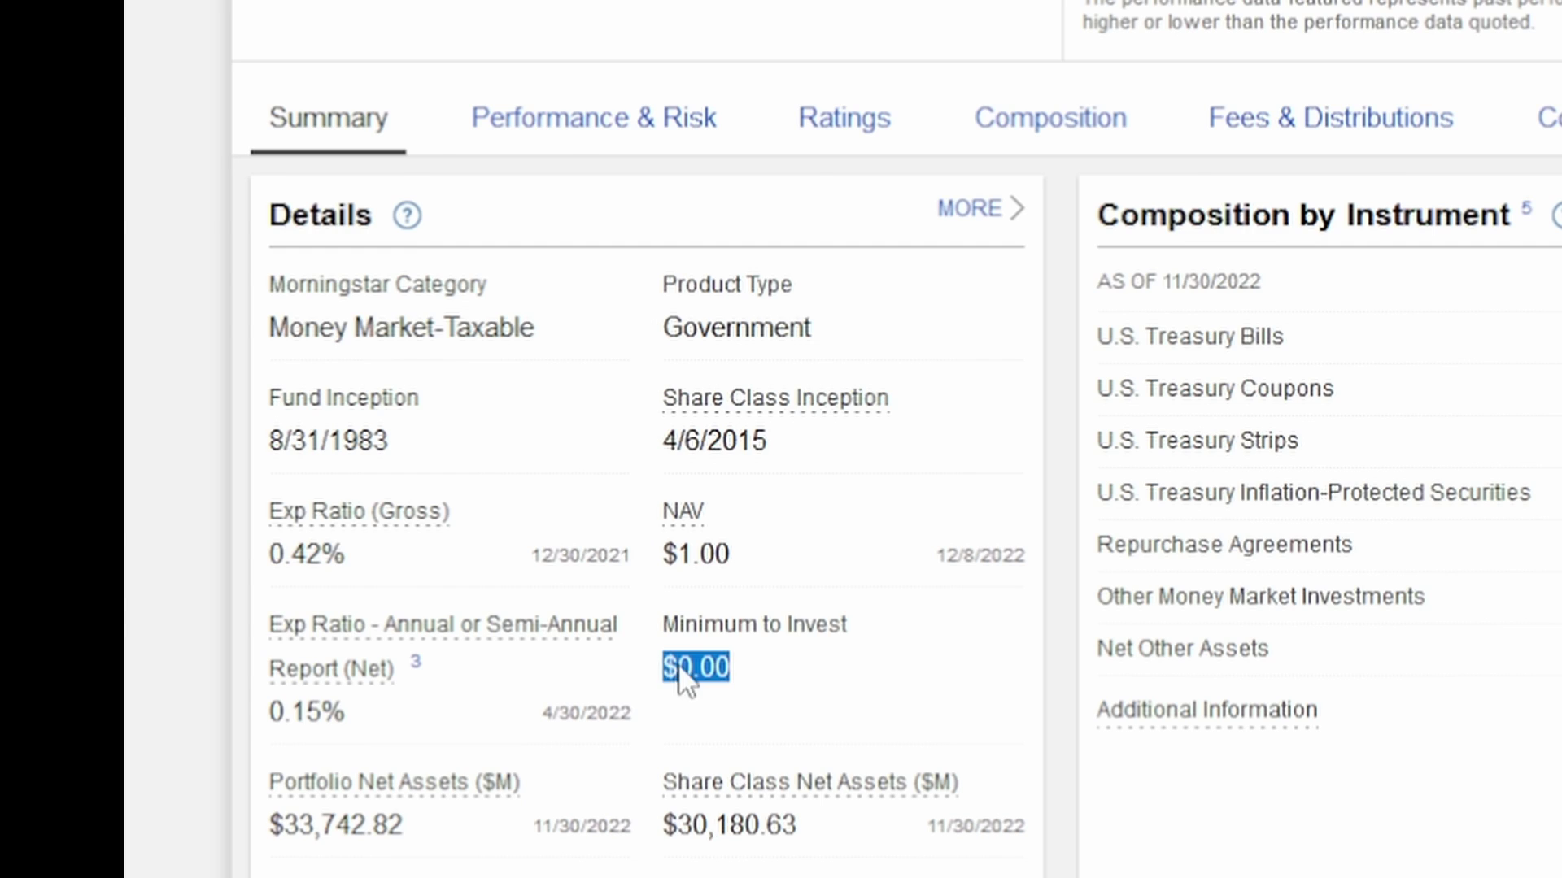
click(750, 662)
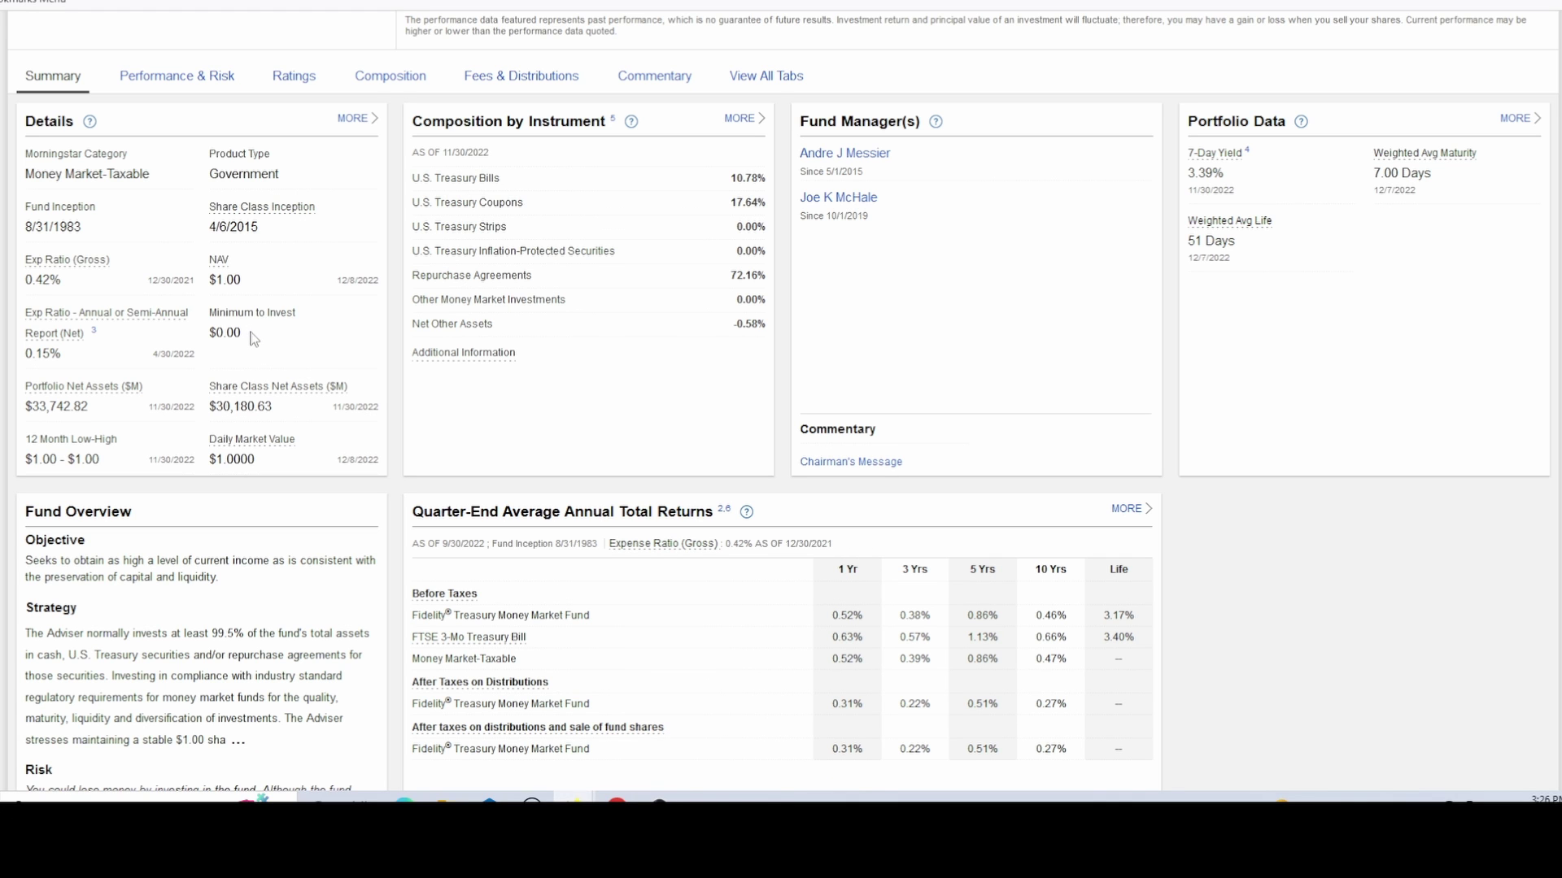
drag(251, 335, 209, 333)
scroll(383, 332, up, 4)
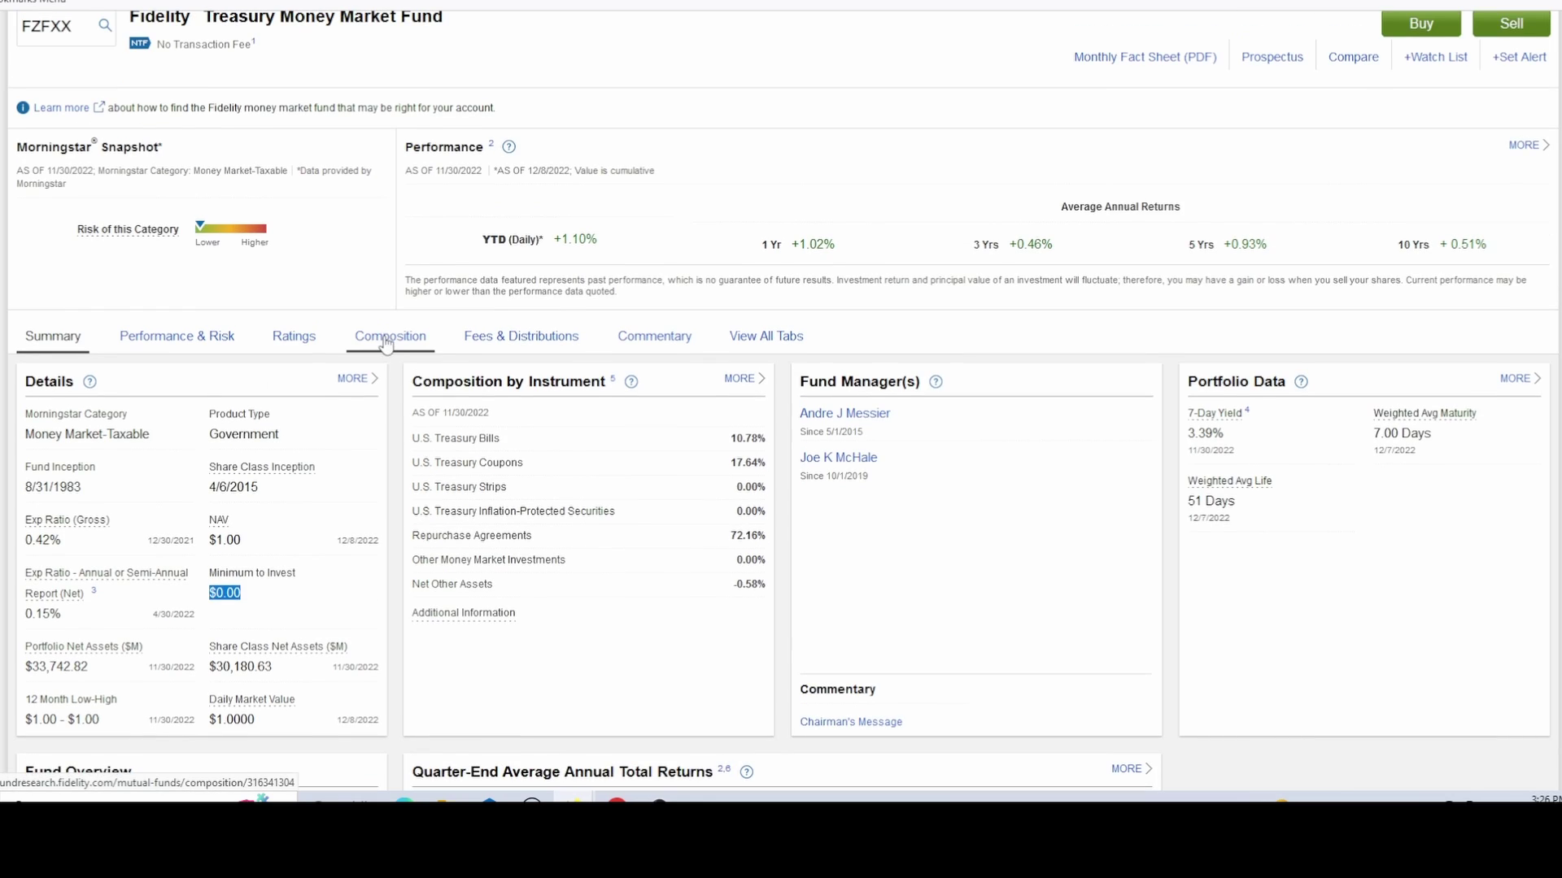
scroll(384, 341, up, 1)
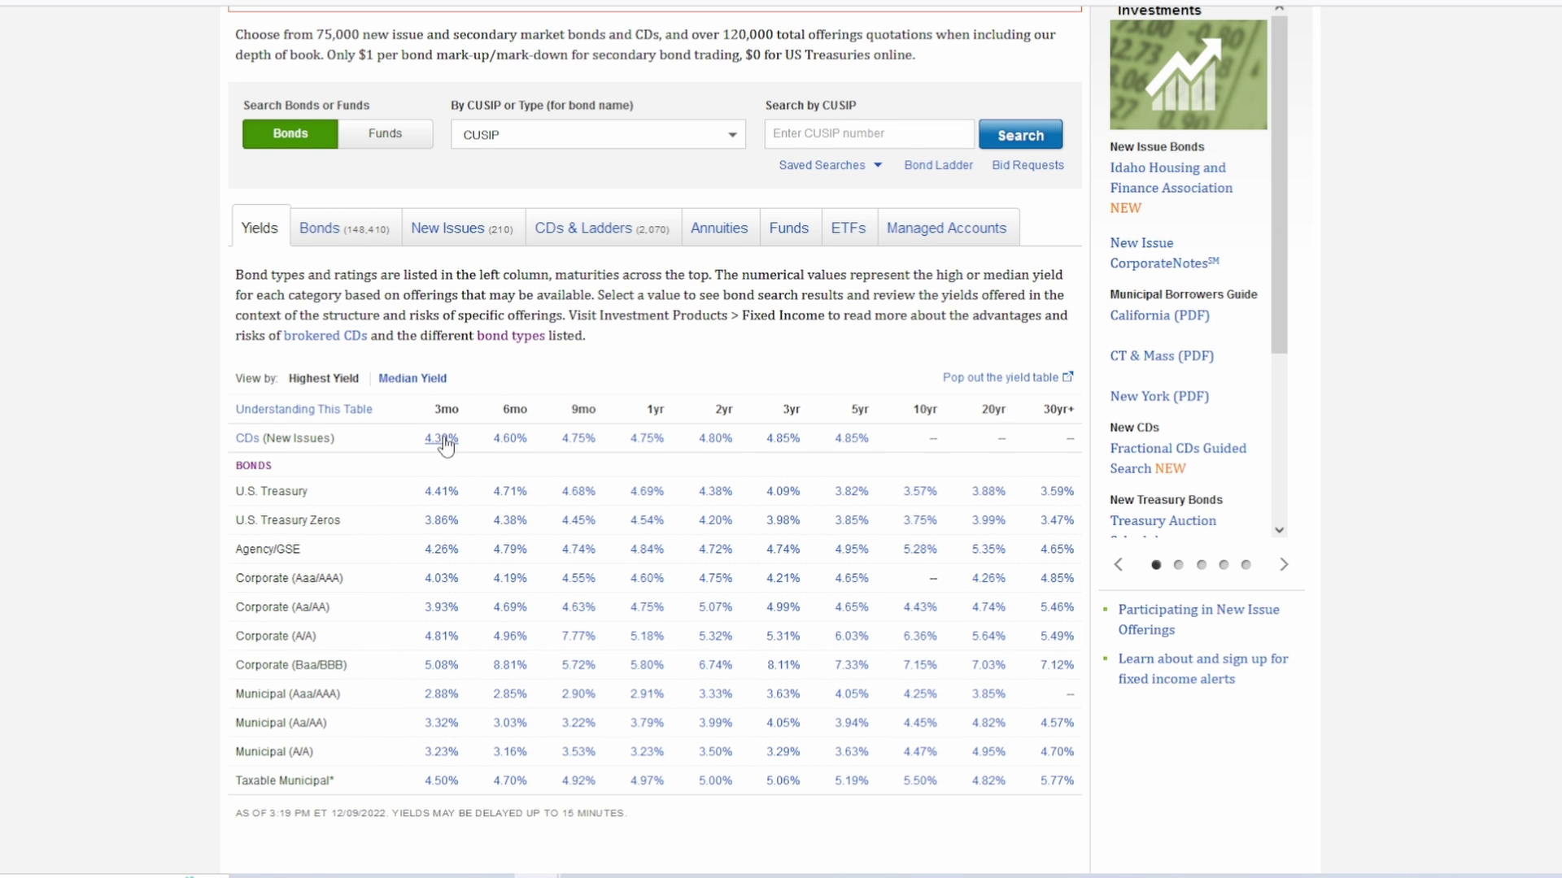
Step: Open the 3-month new-issue CD offerings from the yield table and look through the issuing banks, maturities and yields
click(444, 440)
scroll(431, 431, down, 6)
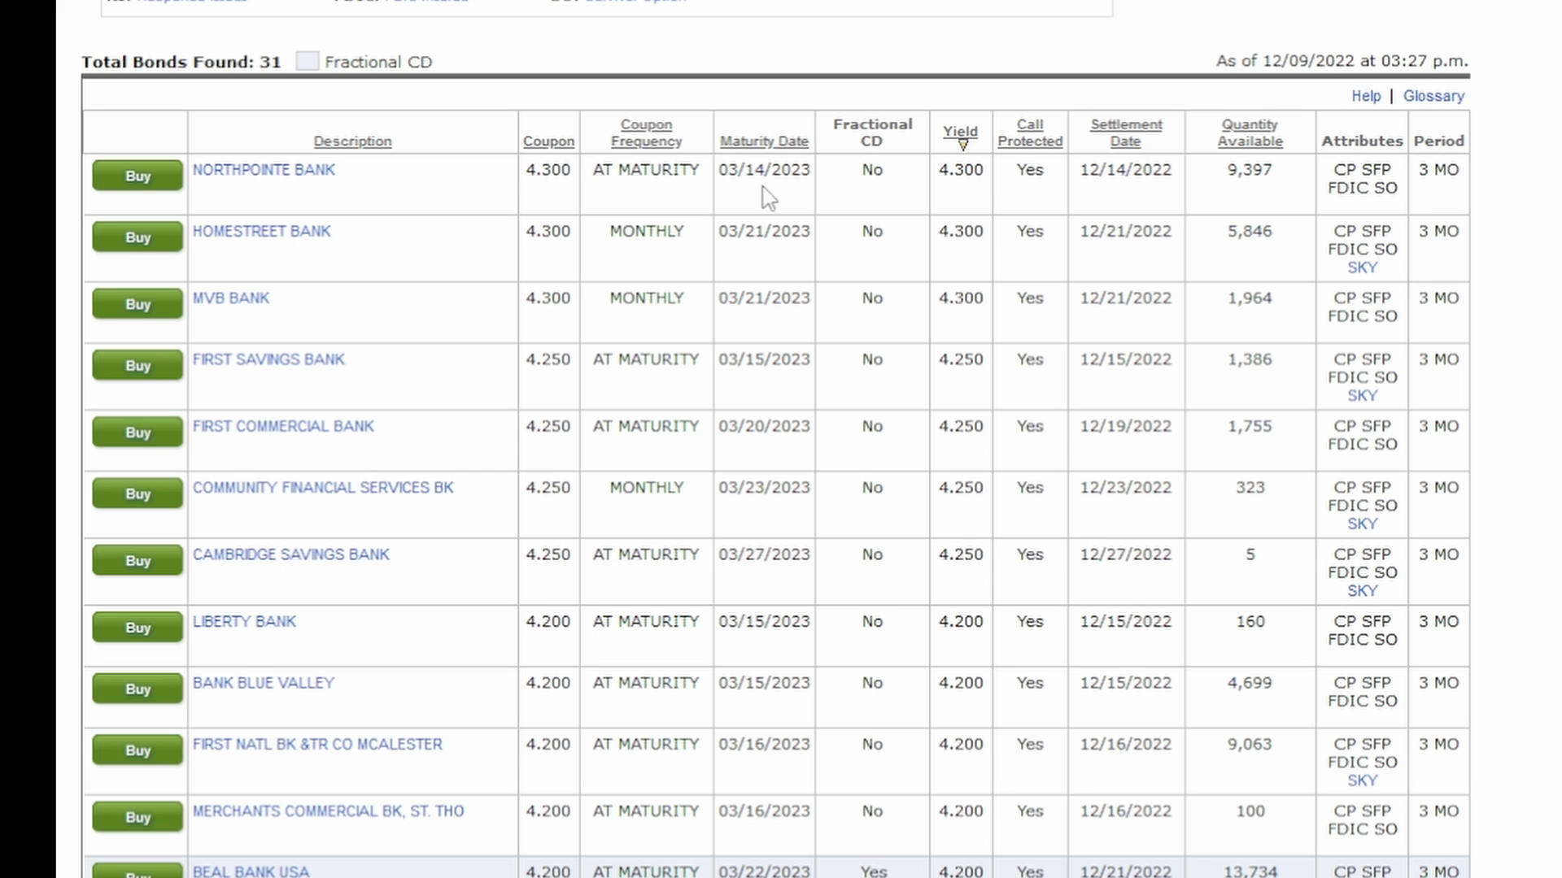
scroll(292, 244, down, 3)
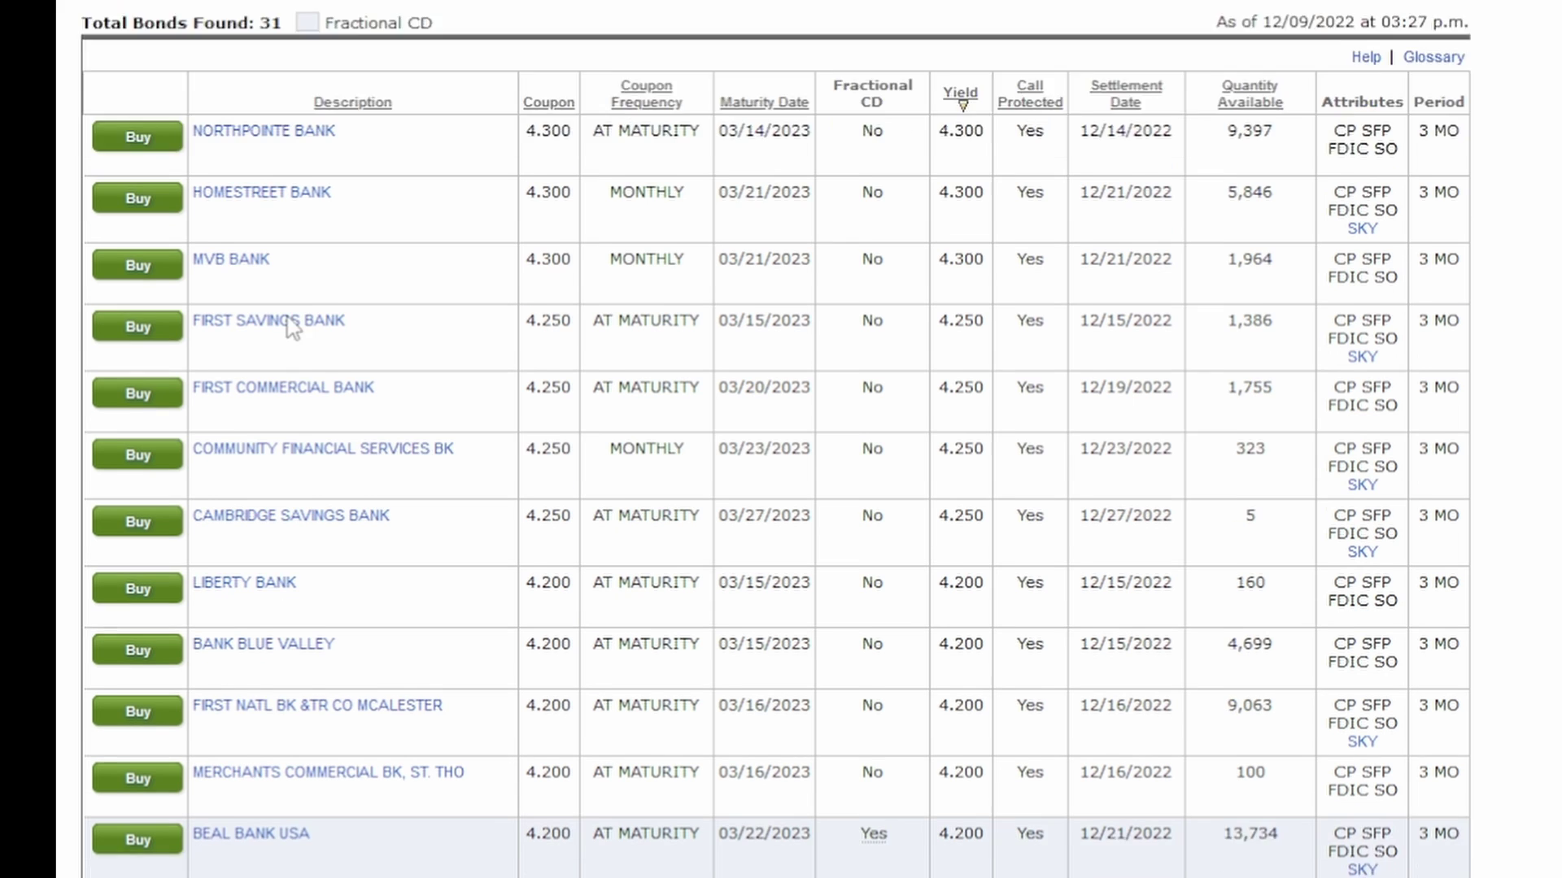
scroll(305, 276, down, 6)
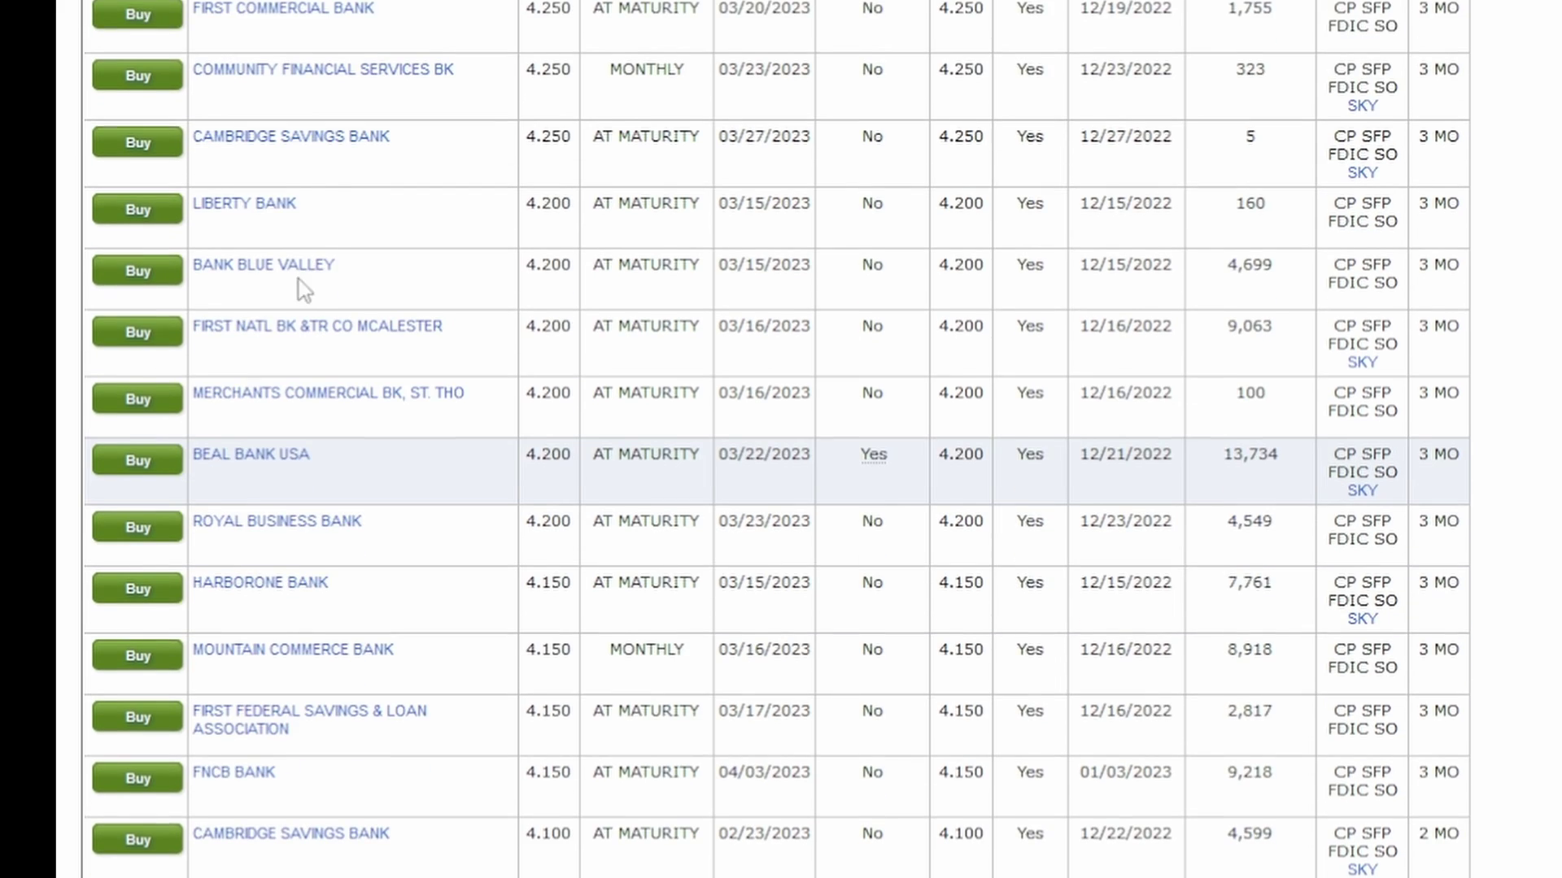
scroll(308, 293, down, 3)
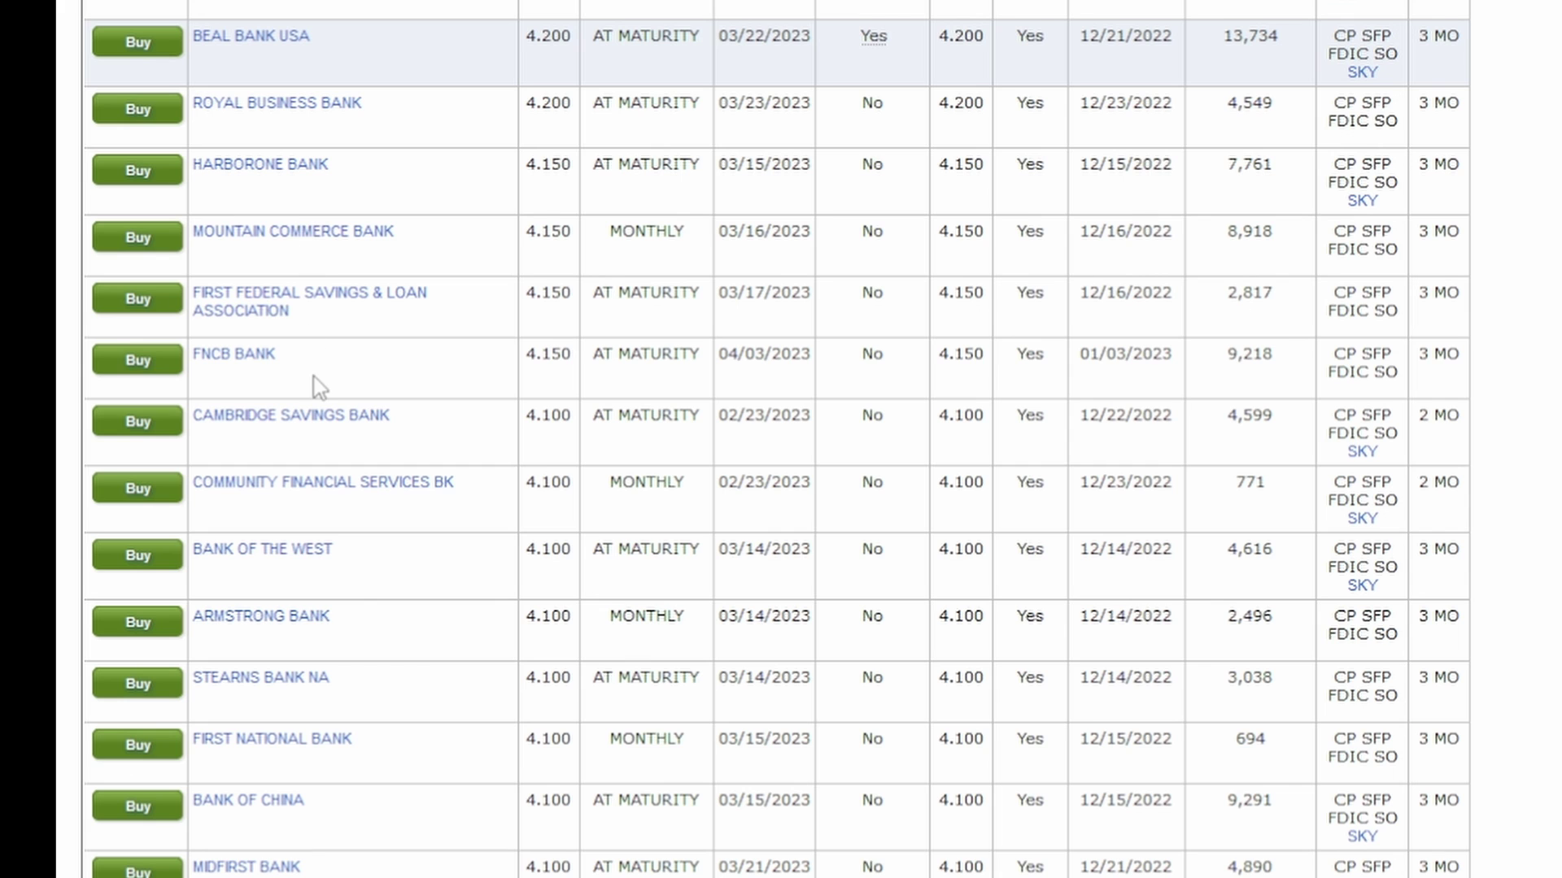
scroll(320, 384, up, 10)
scroll(323, 380, up, 2)
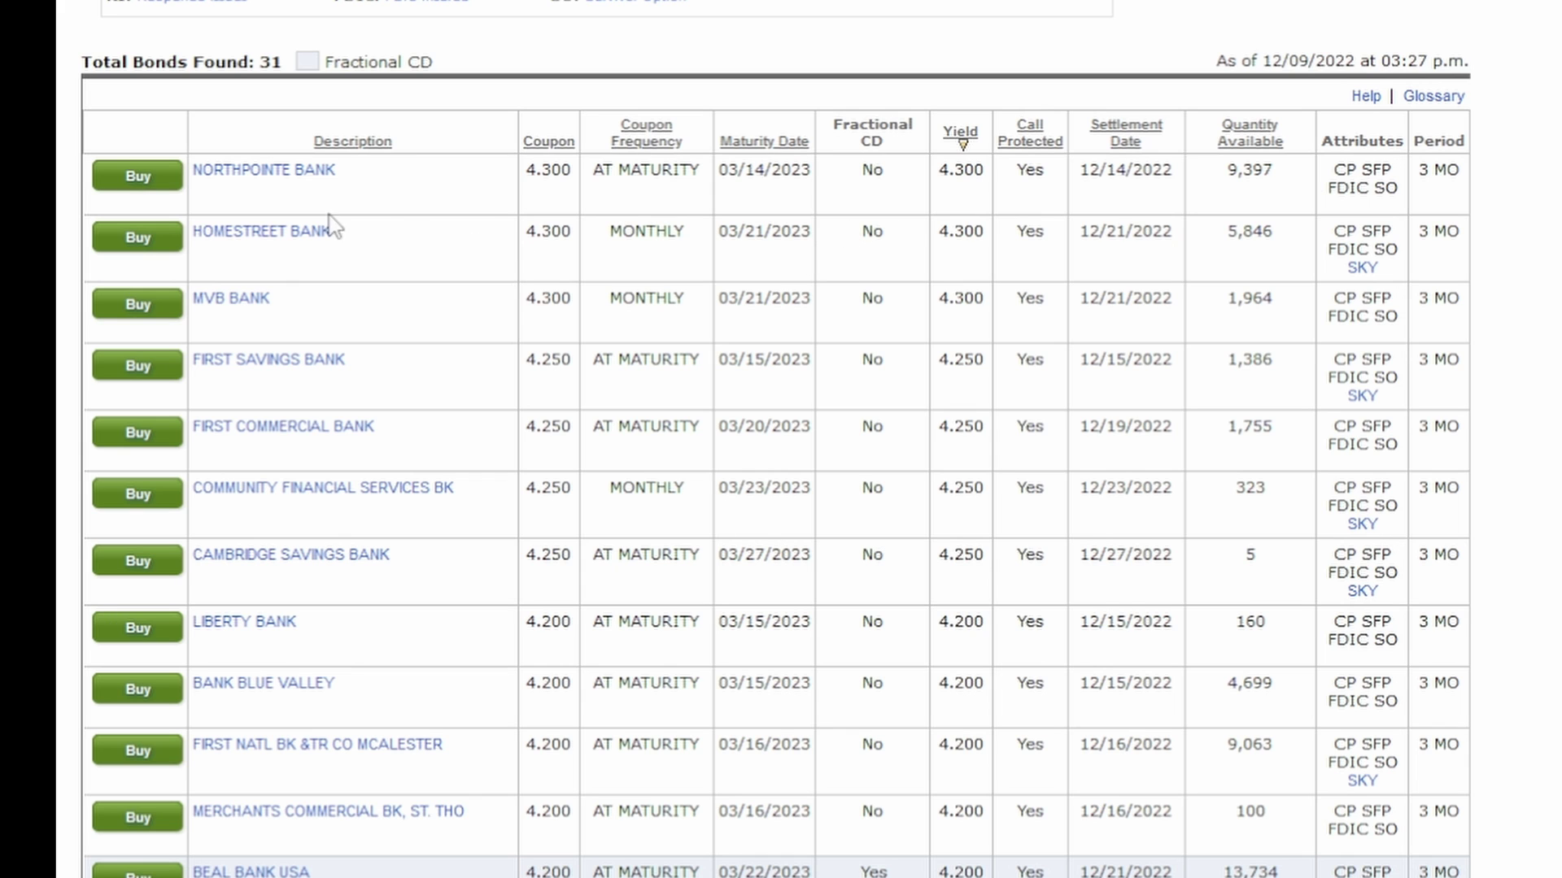
Step: Start a buy order for the Northpointe Bank CD maturing 03/14/2023 with a quantity of 1, and check the order value
click(138, 176)
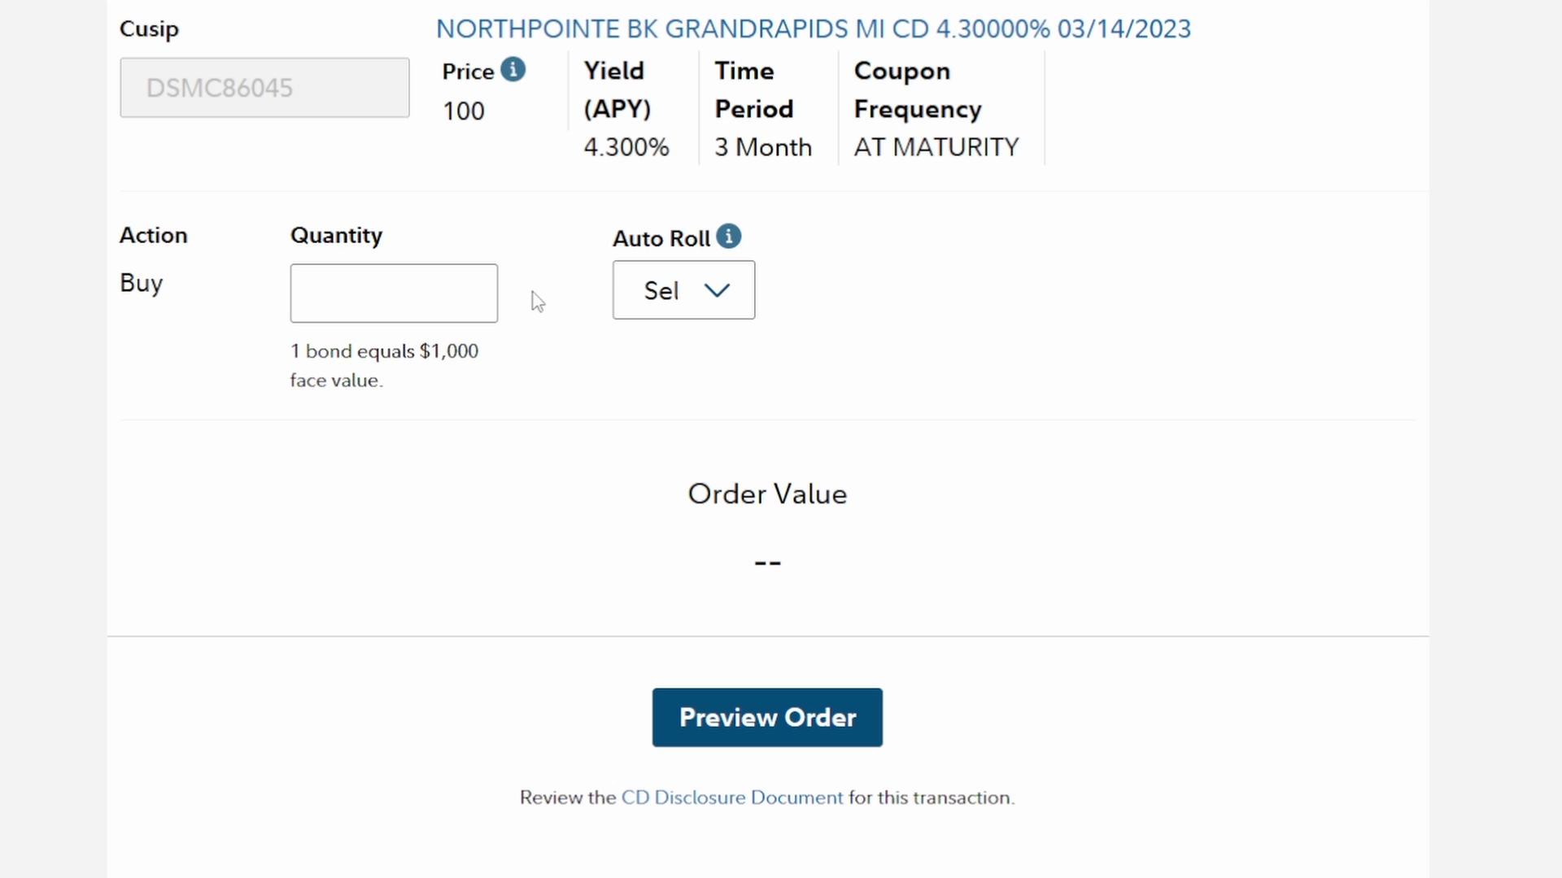
click(430, 298)
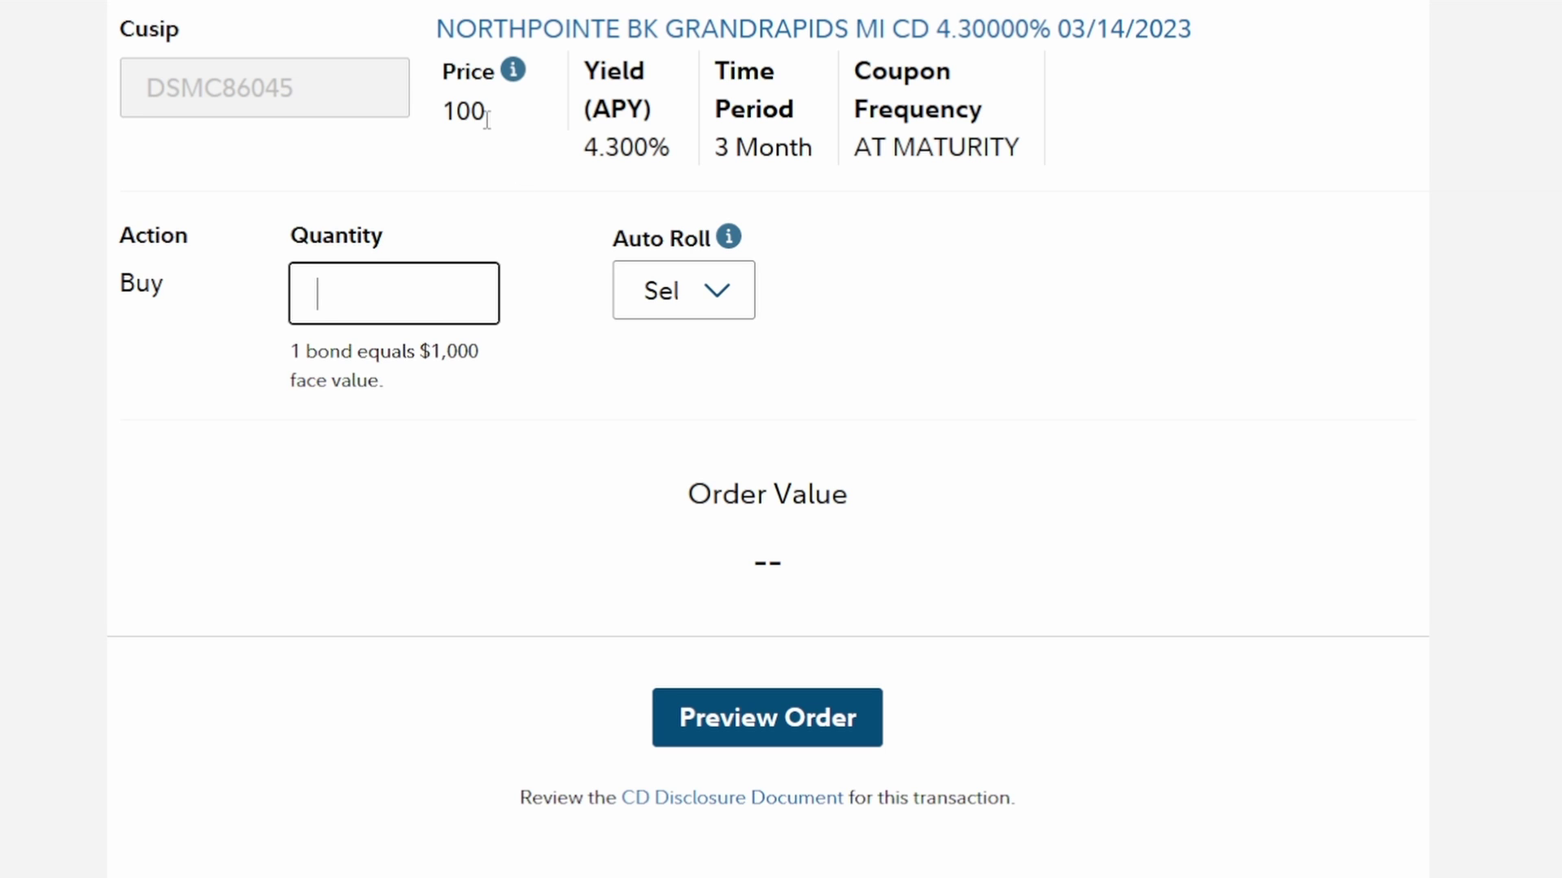
text(1)
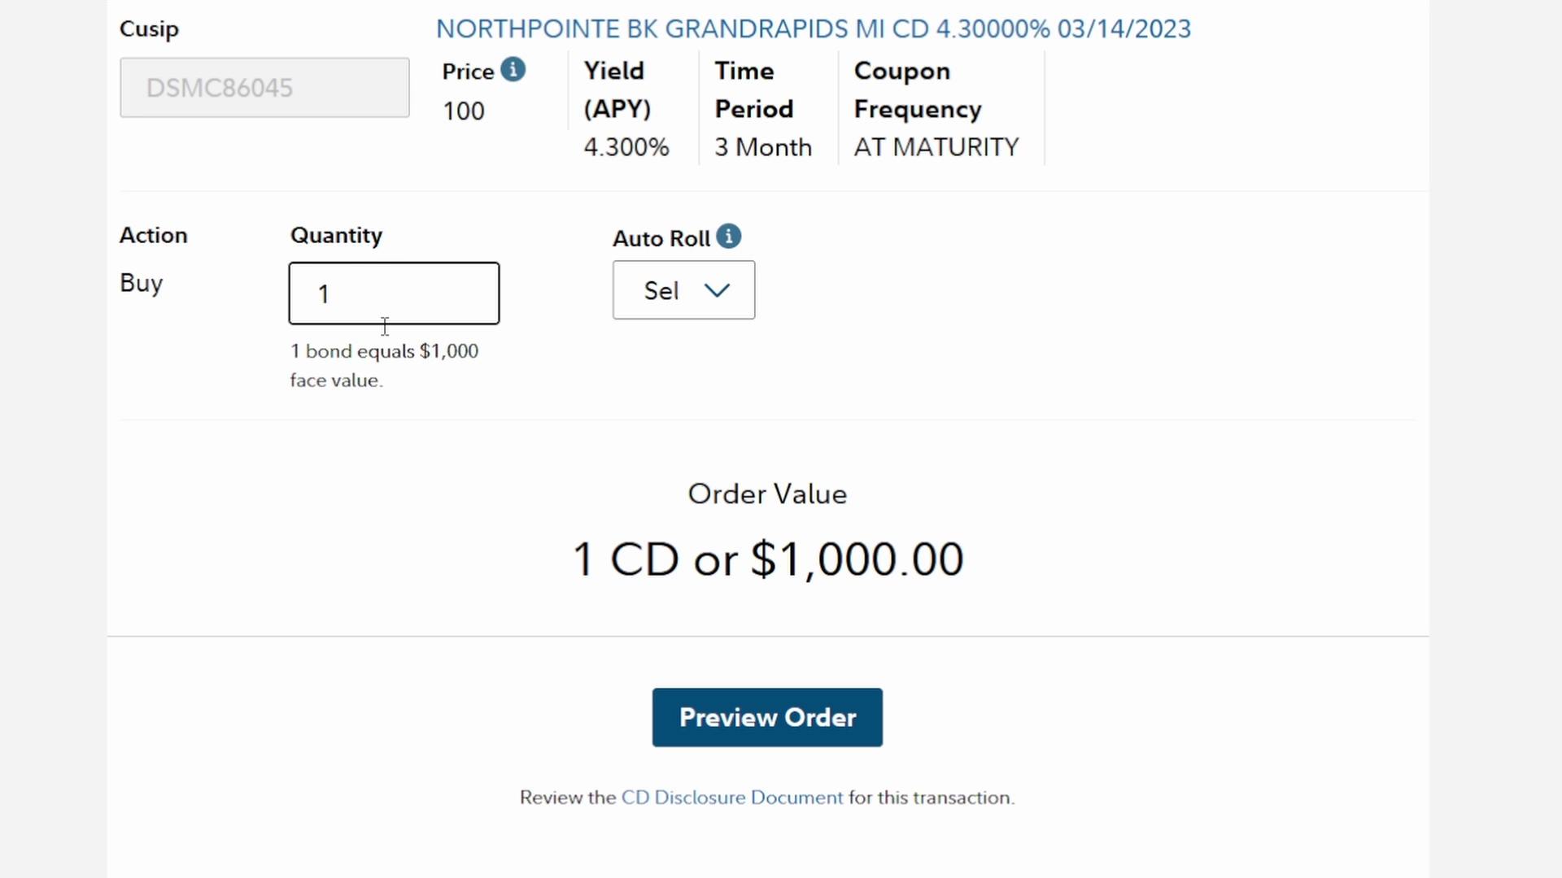
drag(750, 560, 1021, 571)
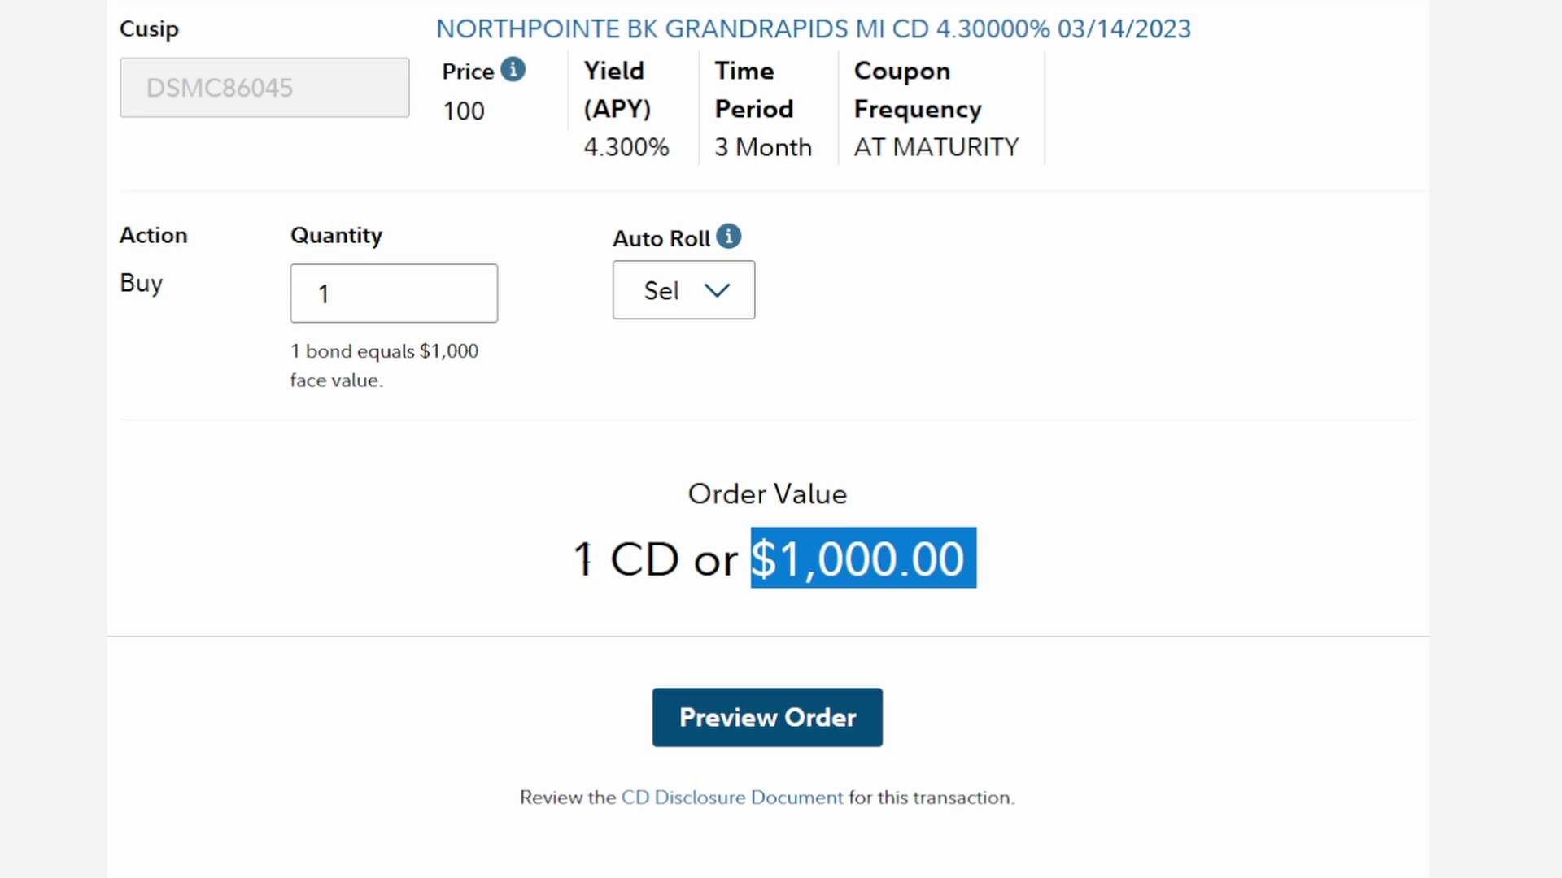
drag(579, 560, 985, 558)
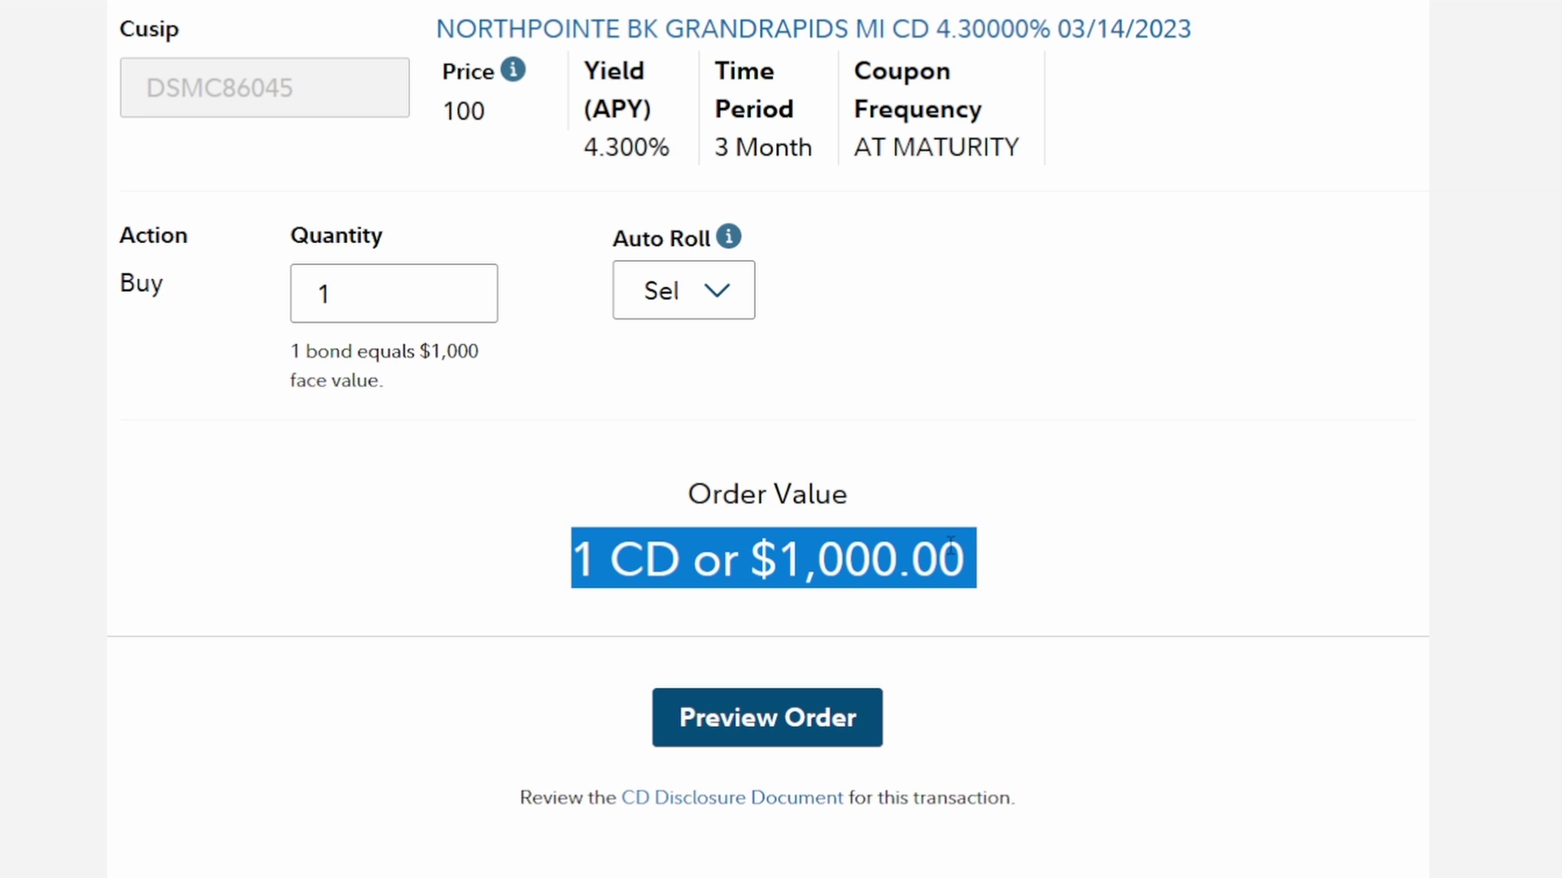
Step: Set the CD order's quantity to 1000 and look at the available Auto Roll choices
click(385, 306)
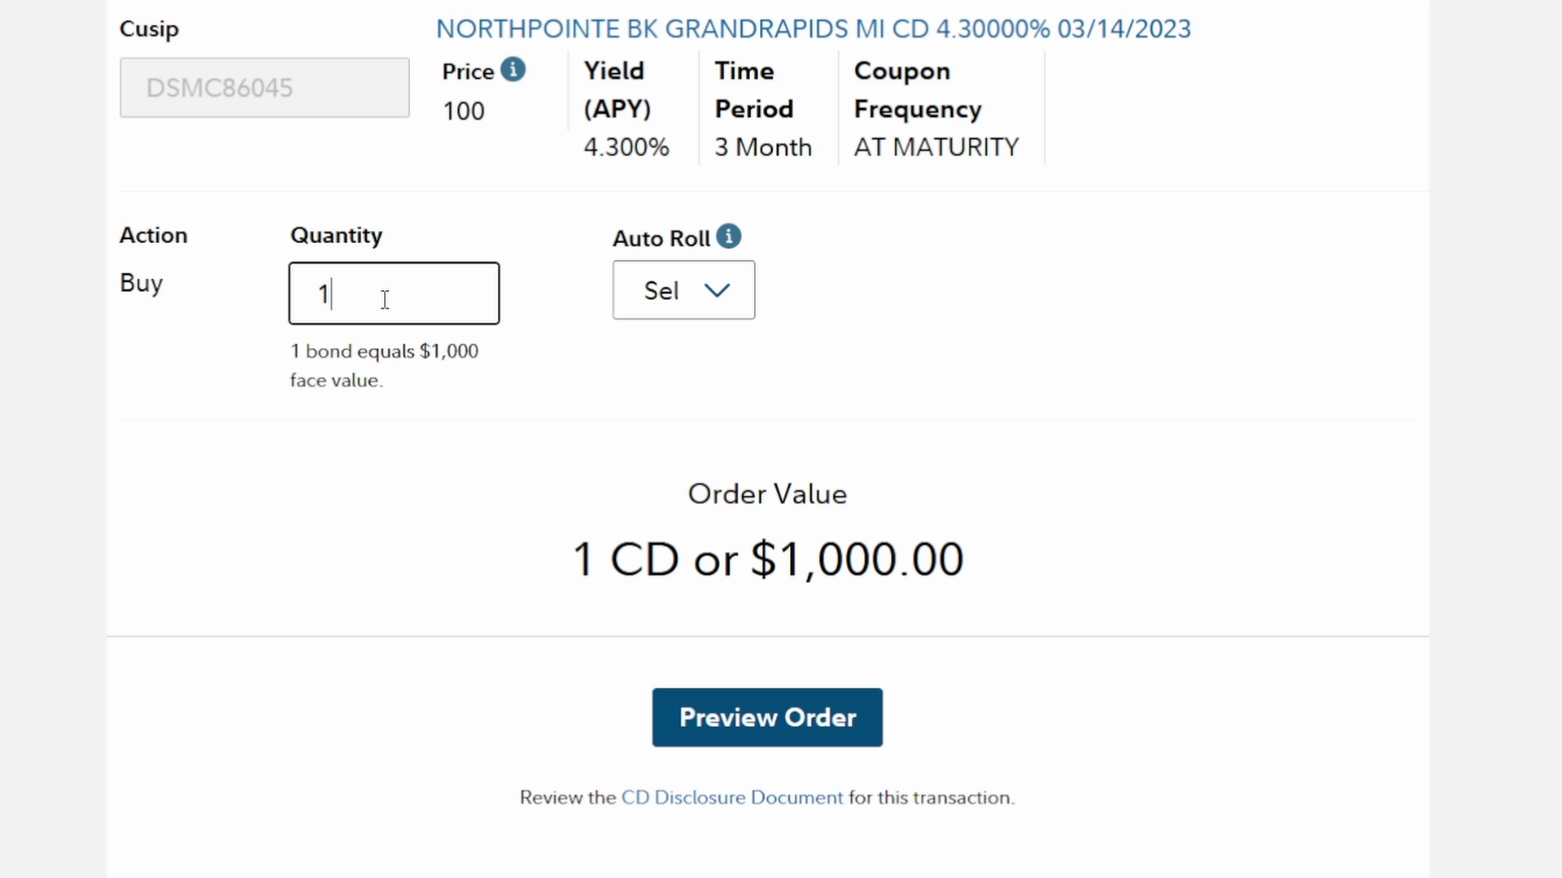
text(000)
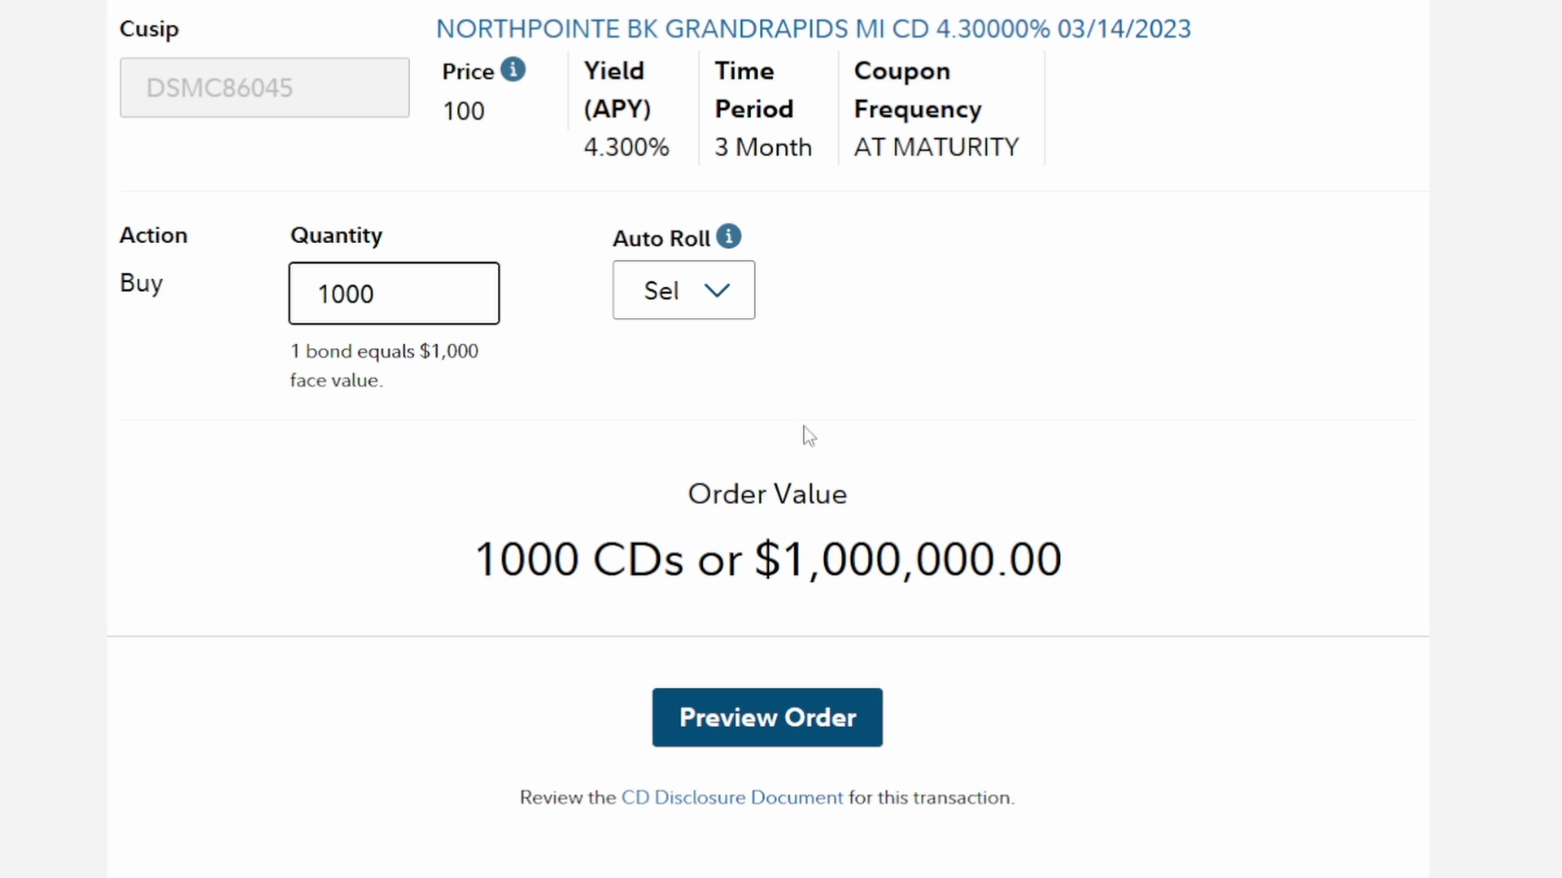
click(714, 294)
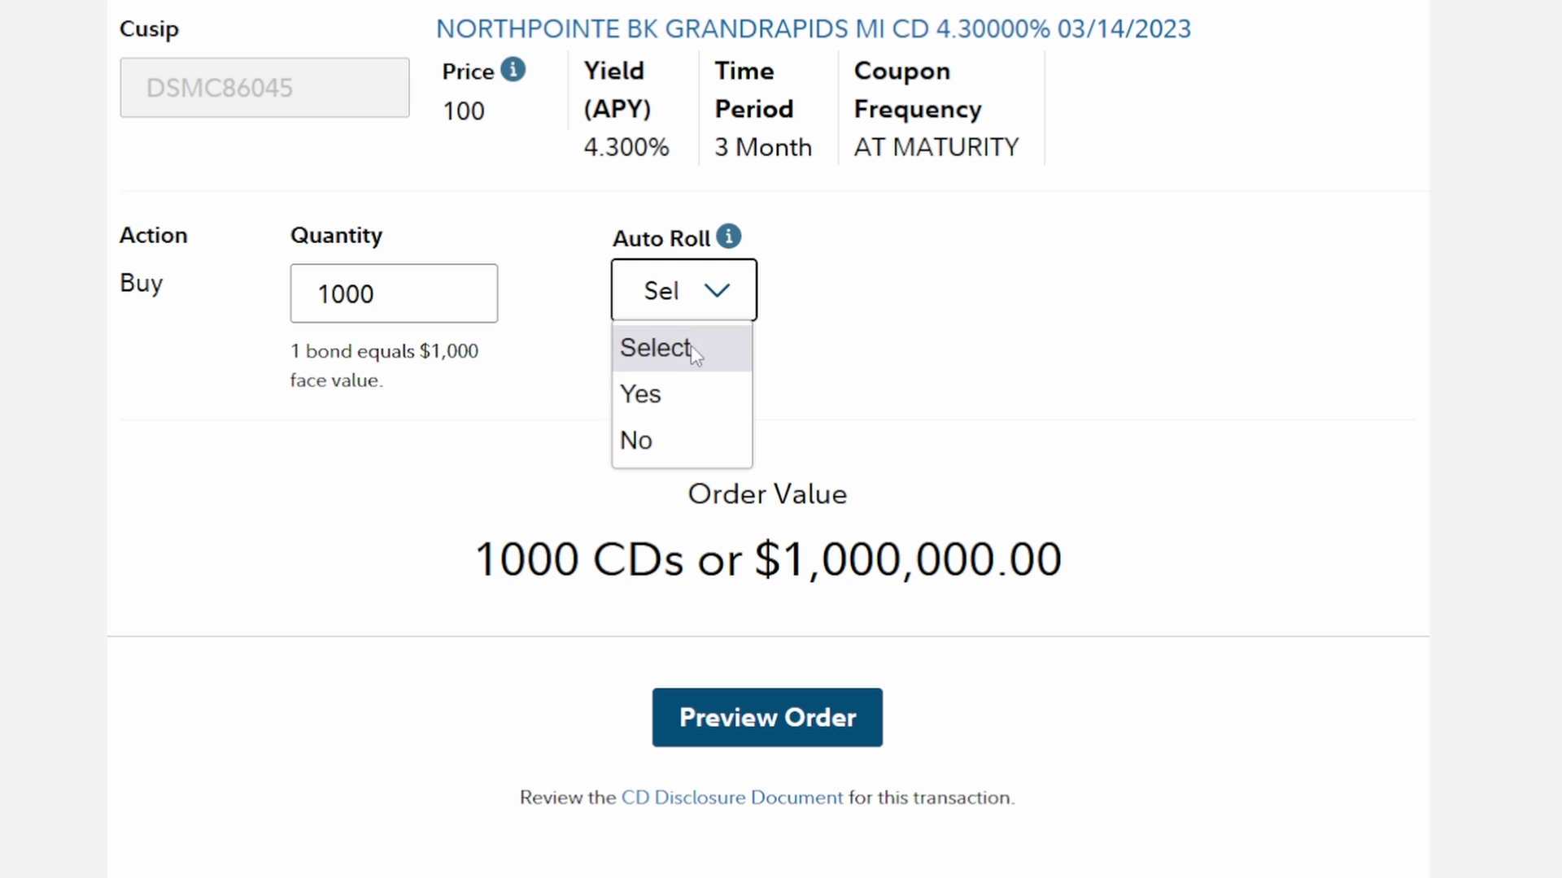
click(878, 338)
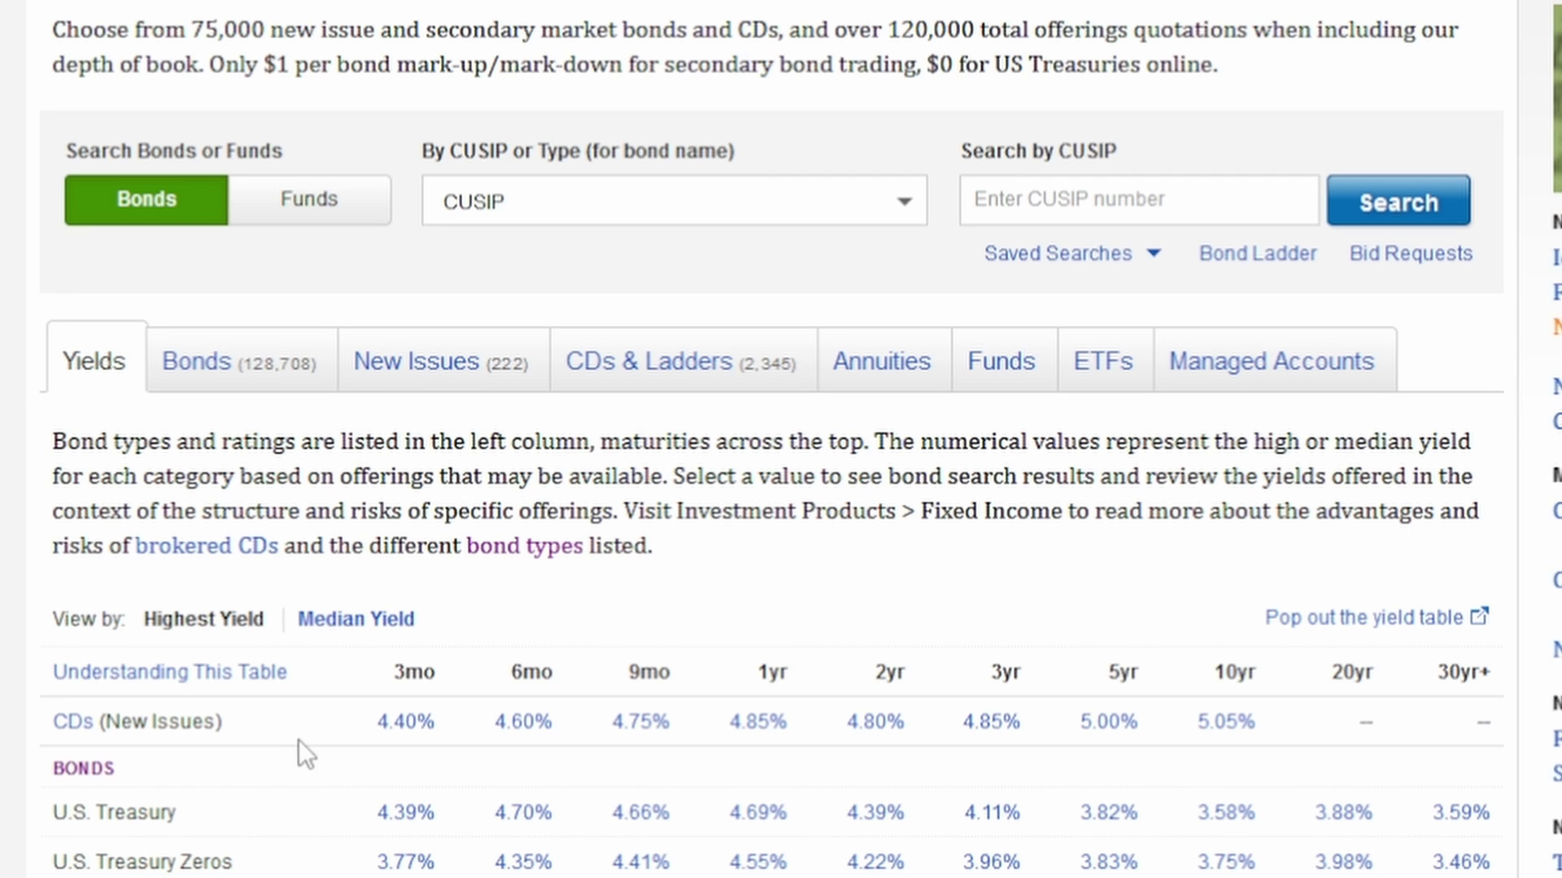
Step: Expand the Treasury group of the new-issue offerings and check the auction close date of the bill maturing 03/16/2023
click(412, 375)
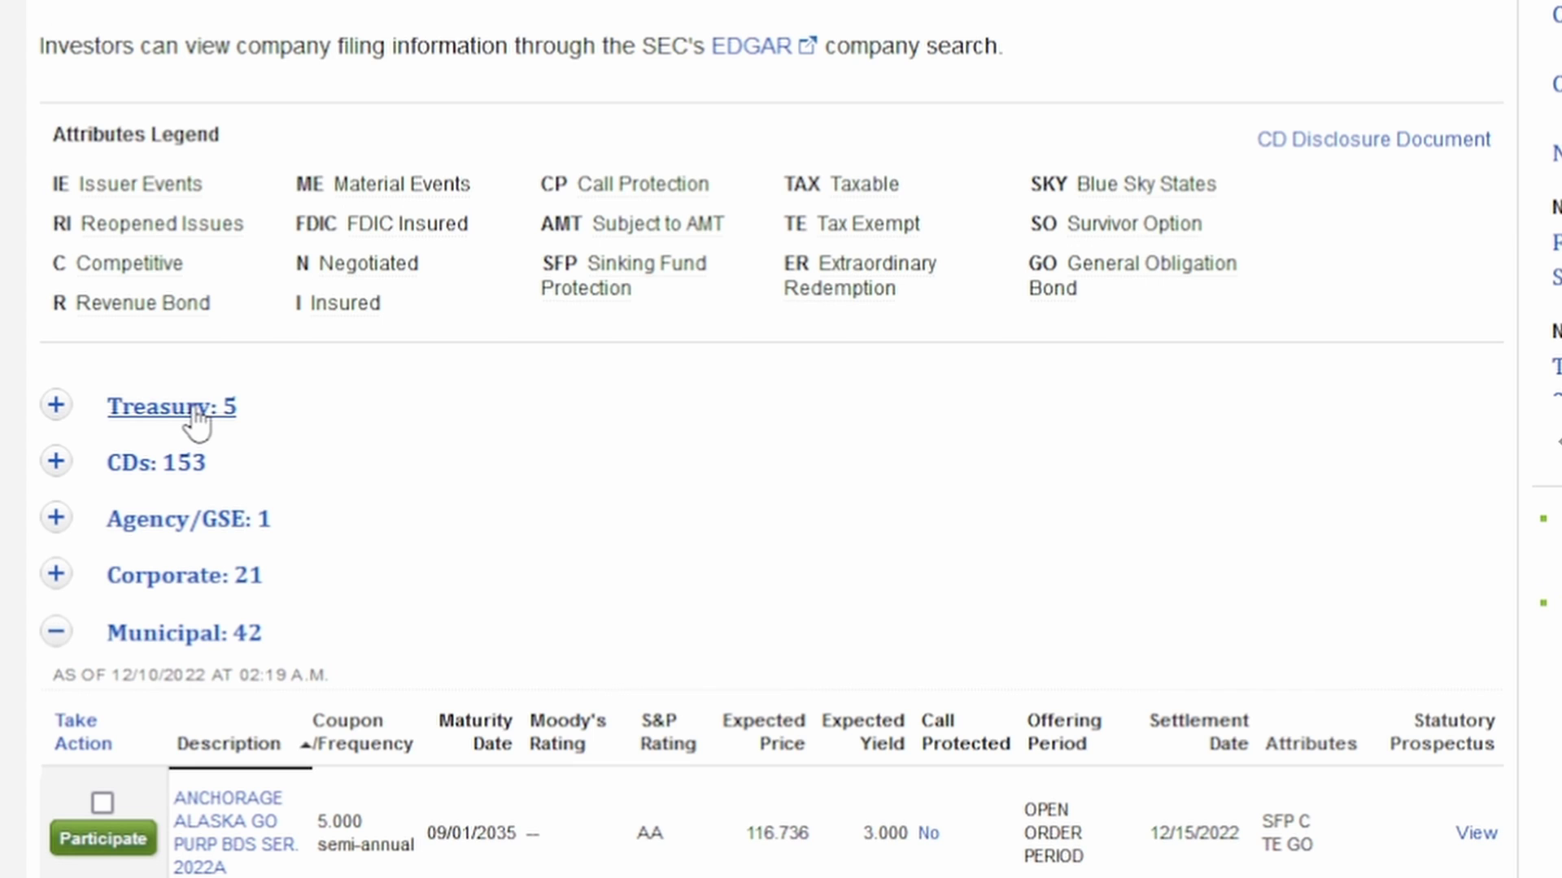
click(189, 409)
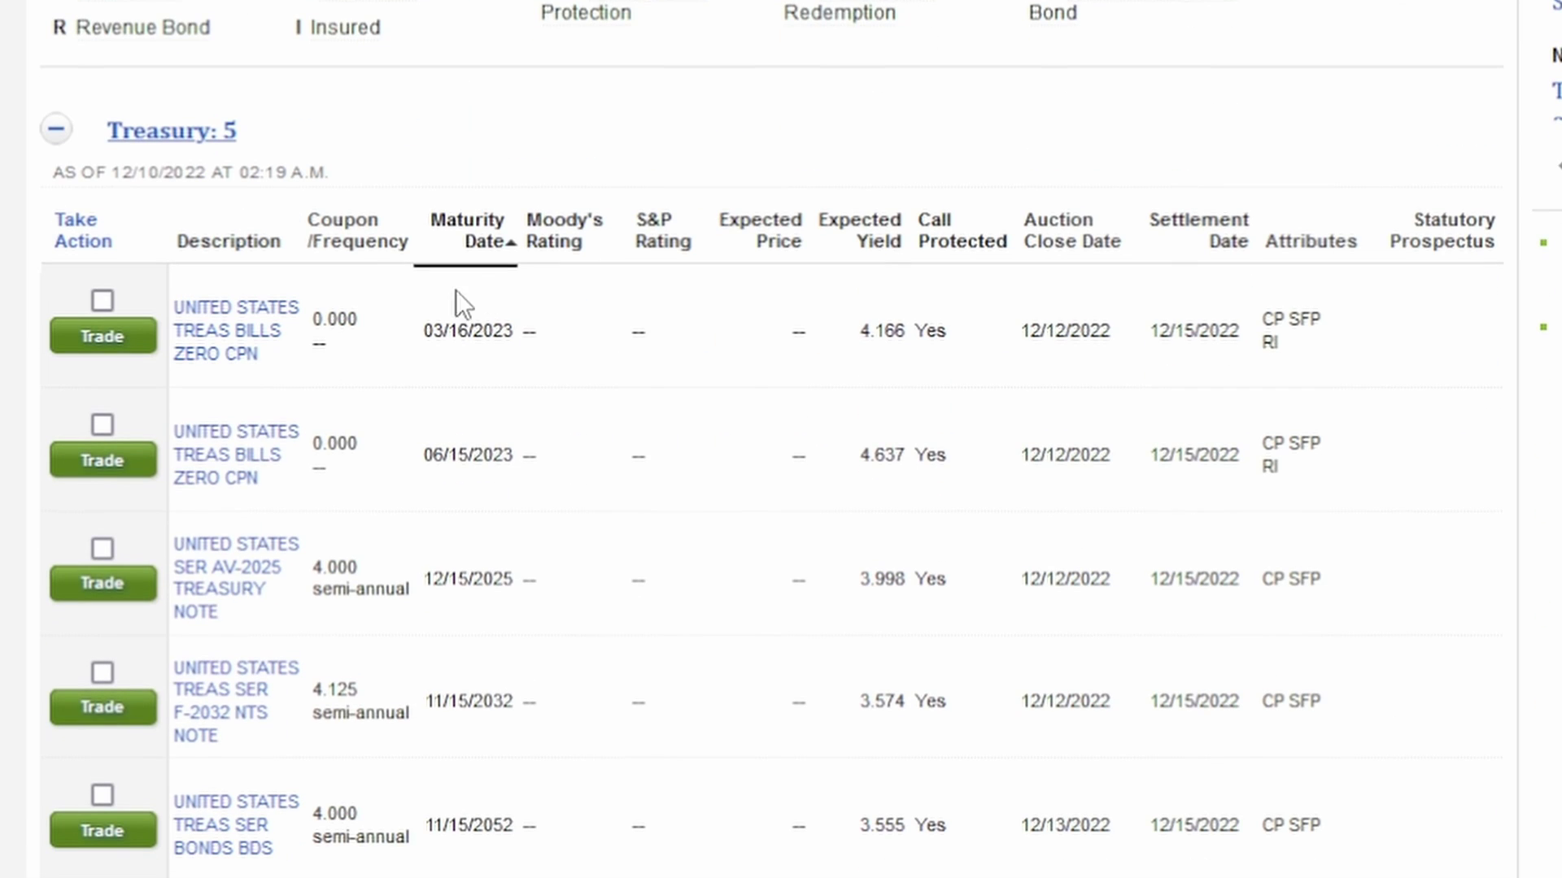
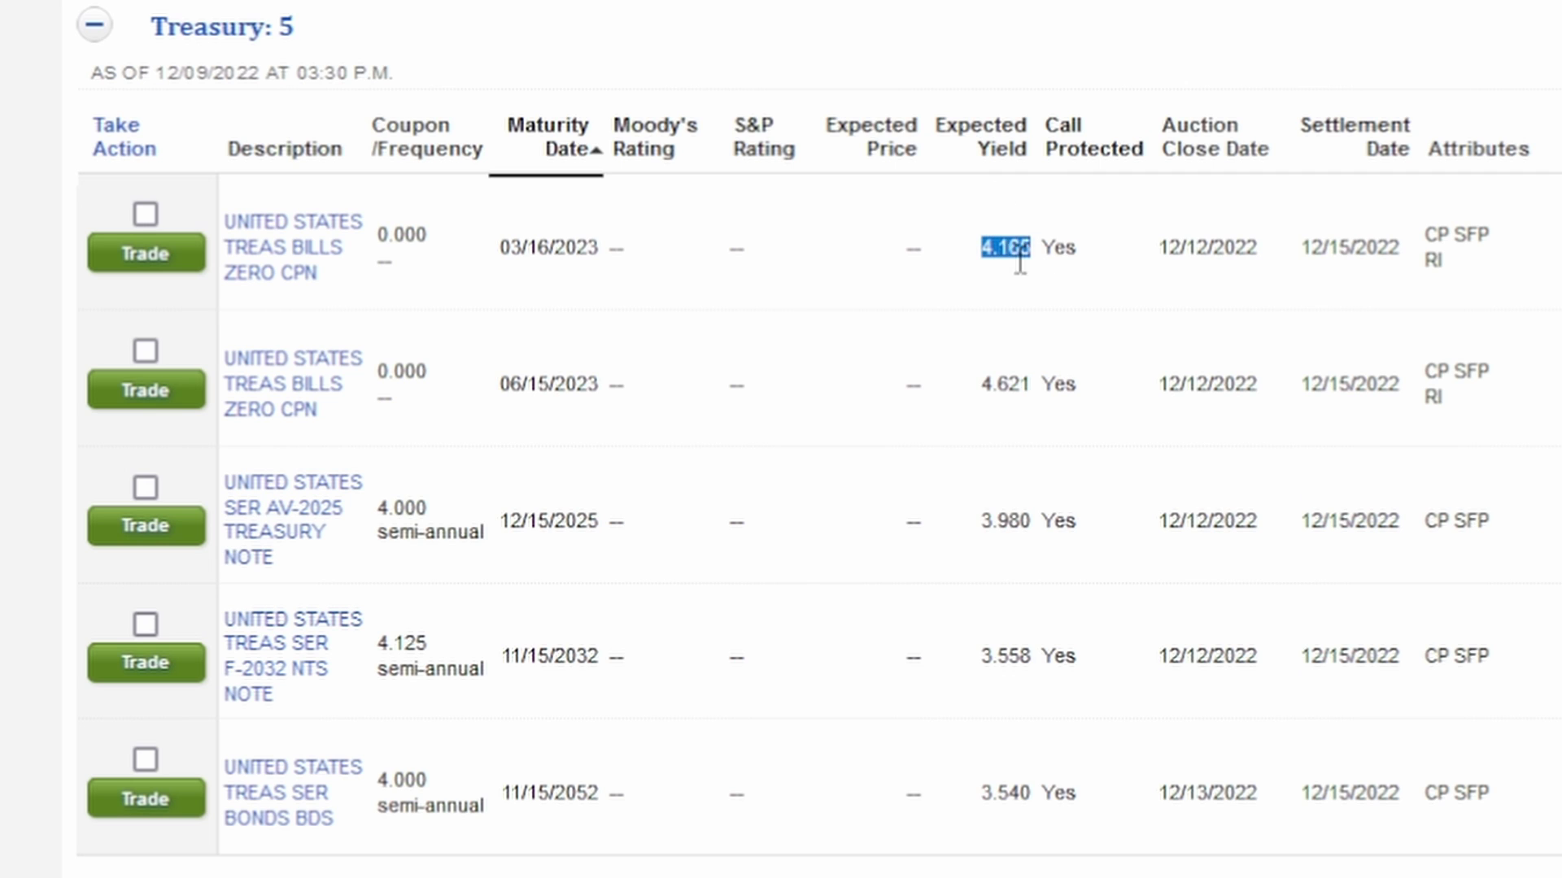
click(1164, 252)
drag(1164, 252, 1259, 245)
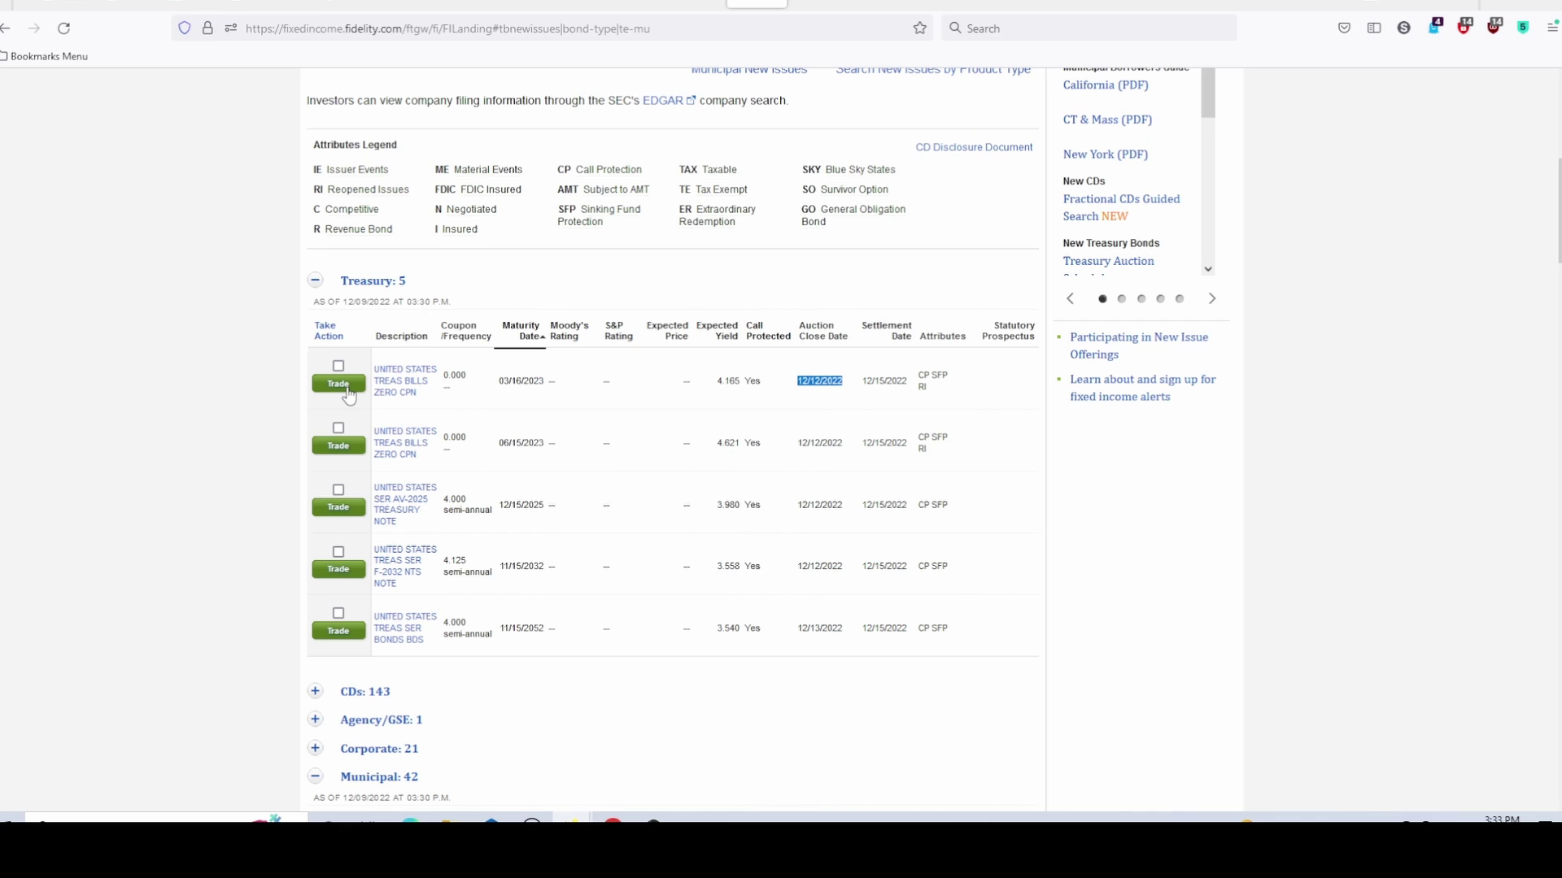
Step: Create a buy order for the Treasury bill maturing 03/16/2023 with quantity 5 and Auto Roll No, and preview it
click(146, 254)
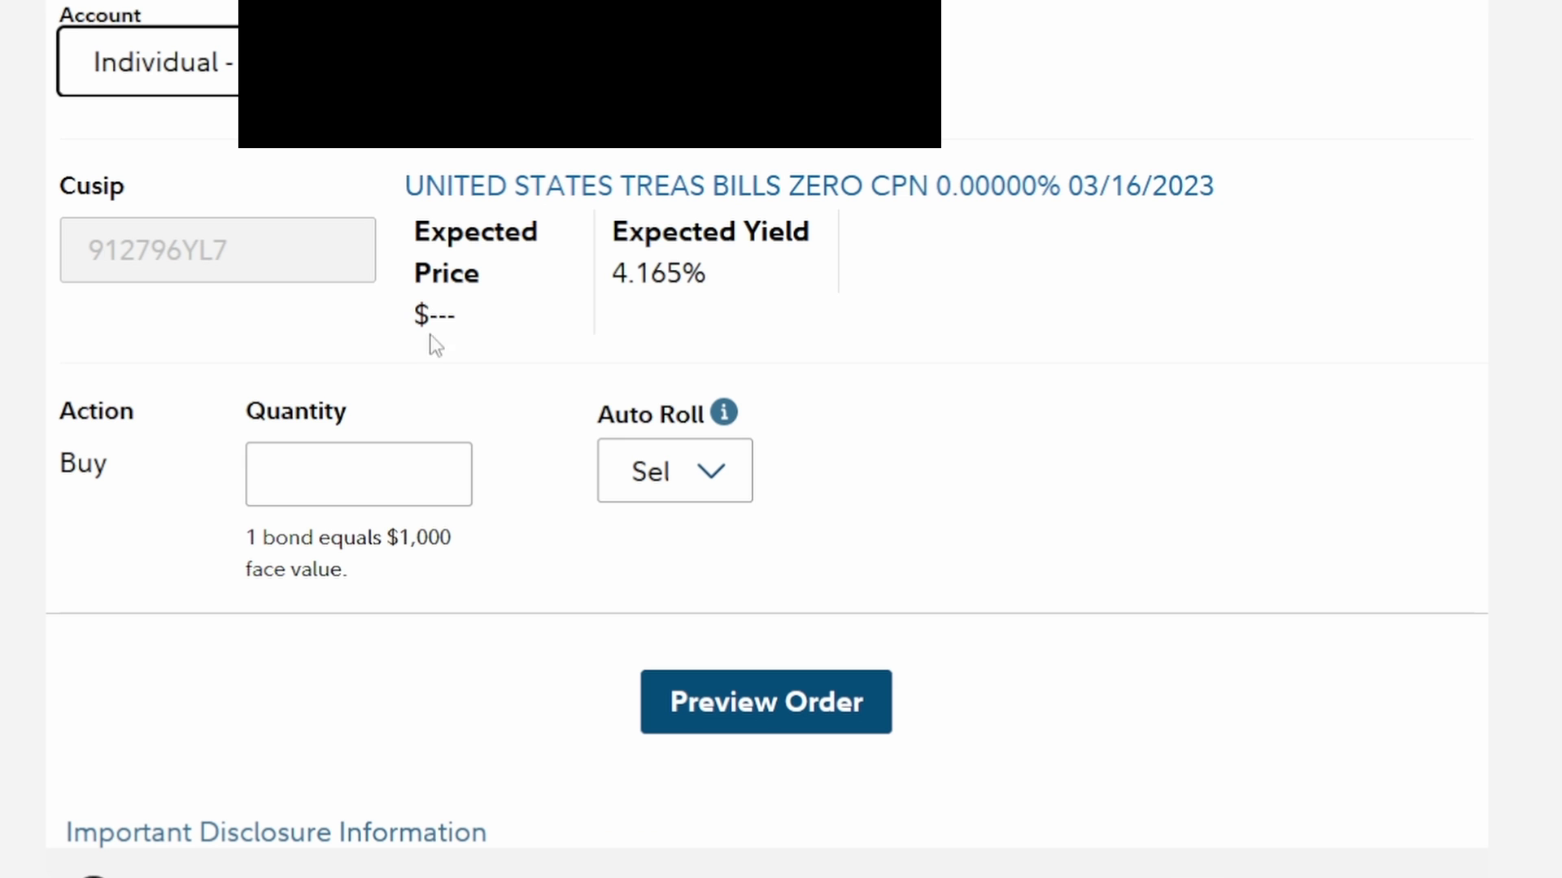
click(419, 470)
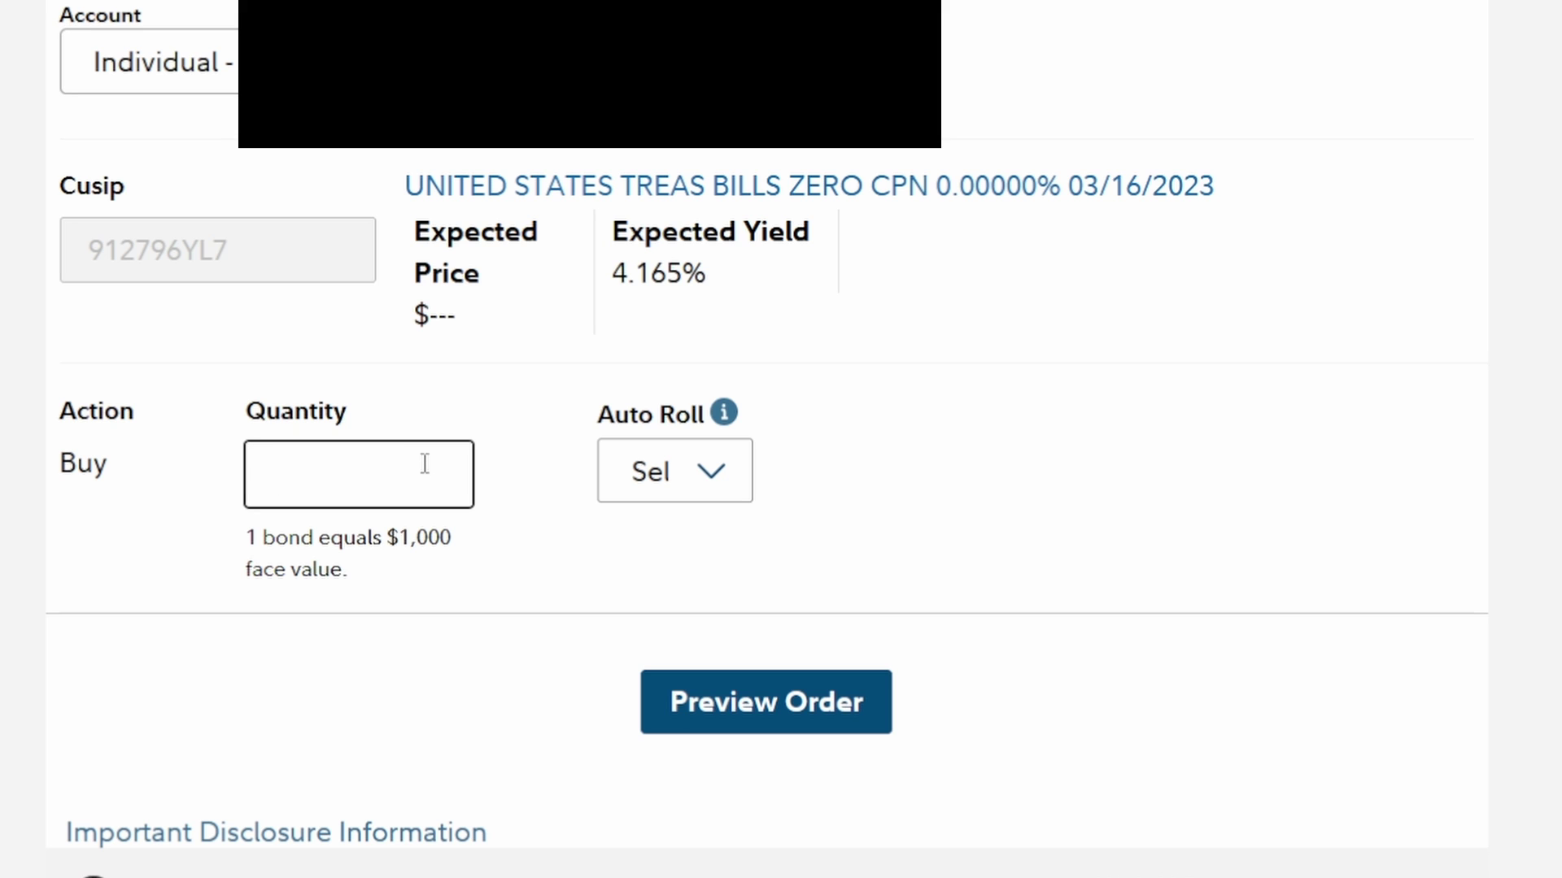
text(50)
key(BackSpace)
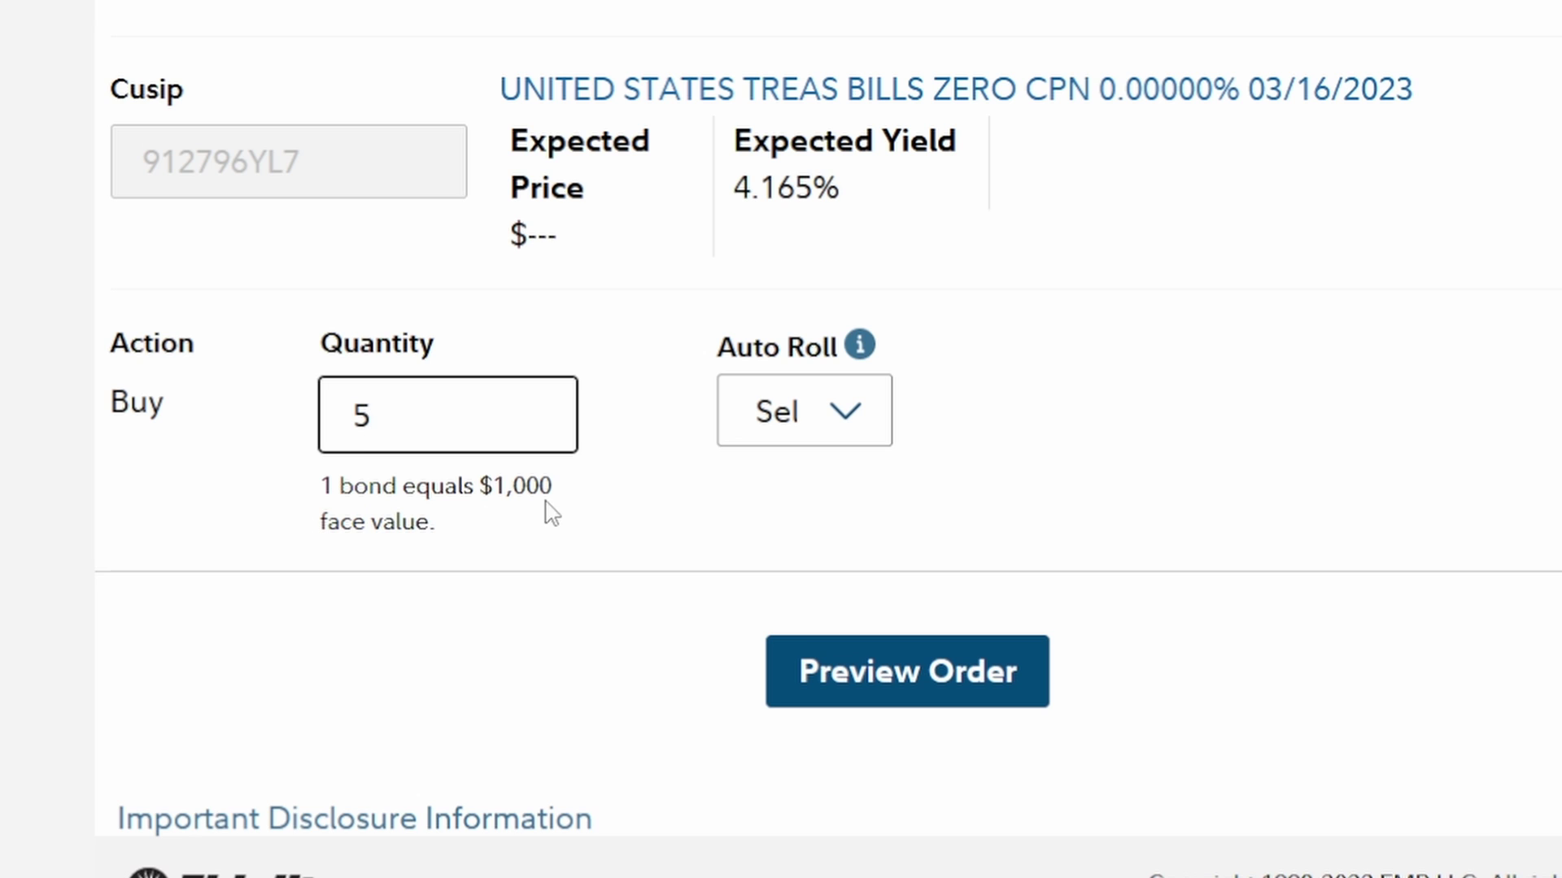
click(846, 419)
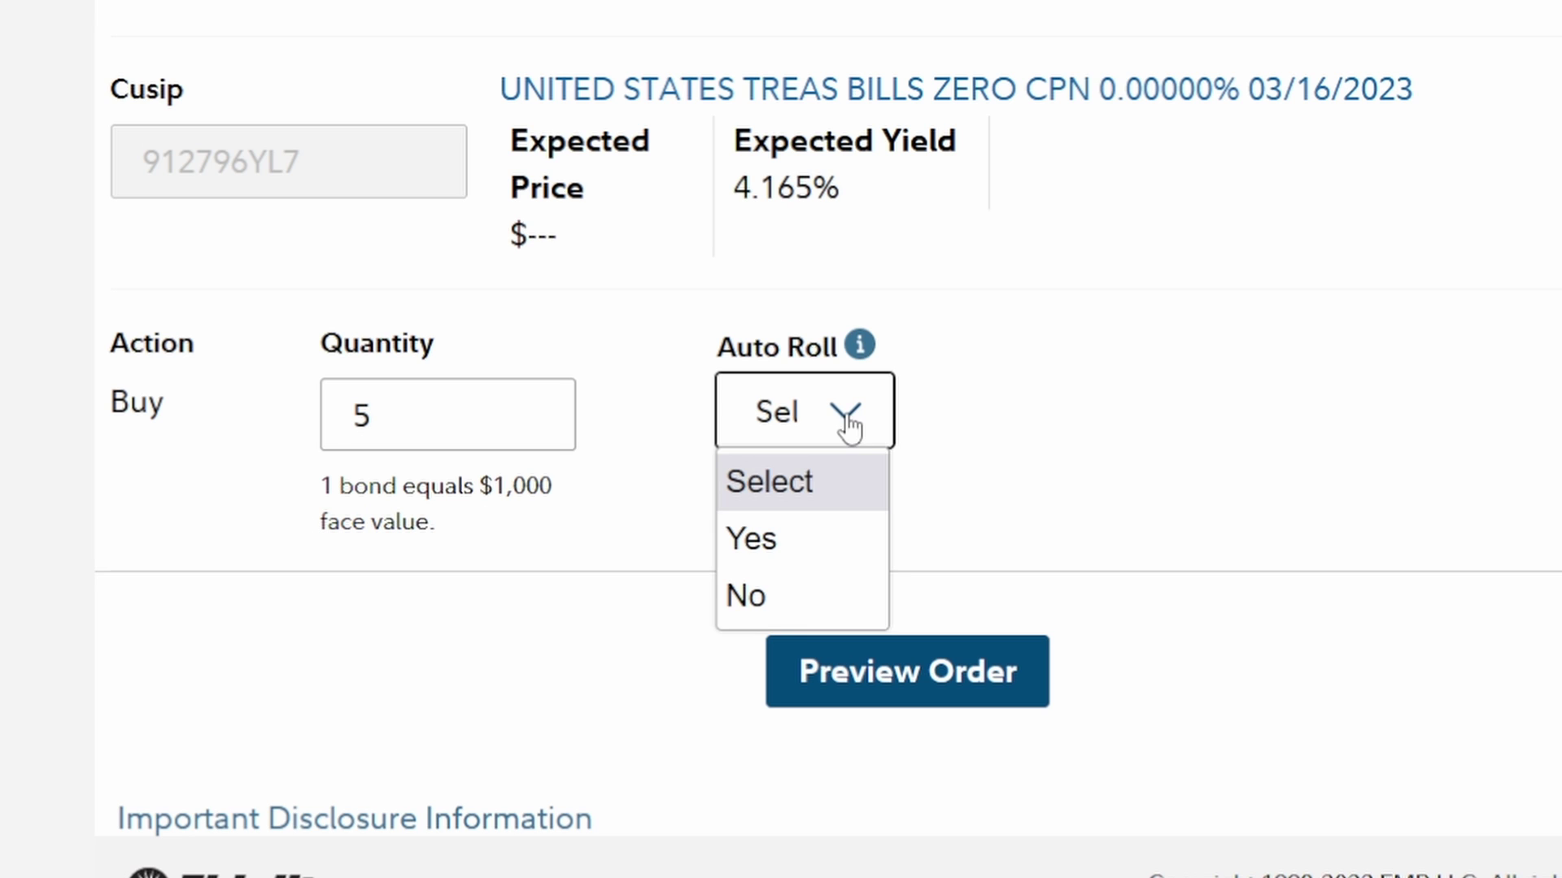
click(786, 616)
drag(860, 206, 733, 188)
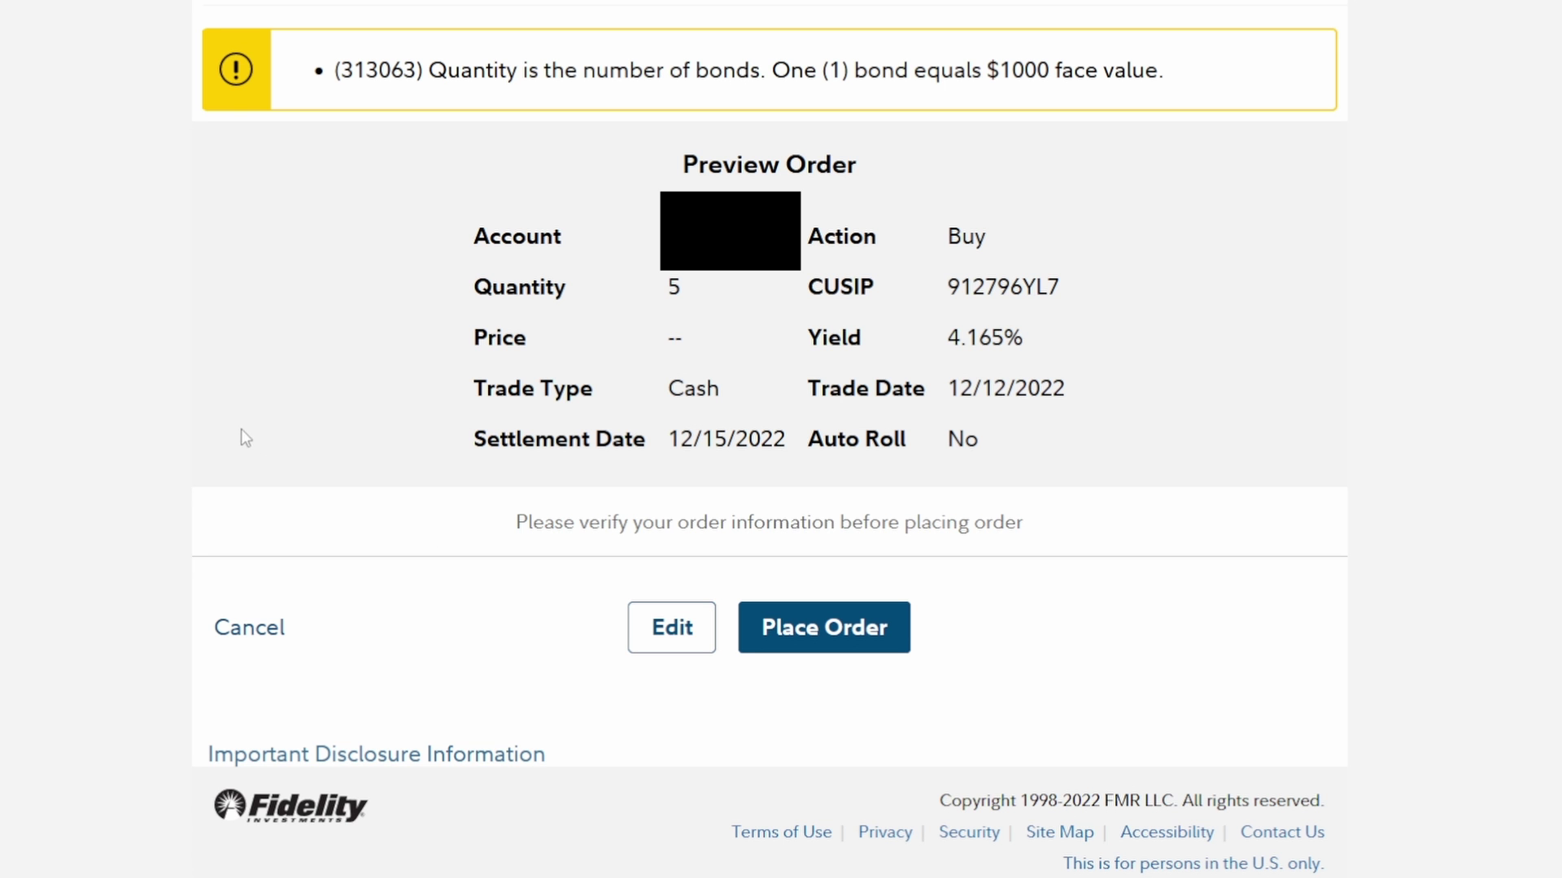
Step: Verify the CUSIP, quantity and yield in the Treasury bill order preview
double_click(1057, 284)
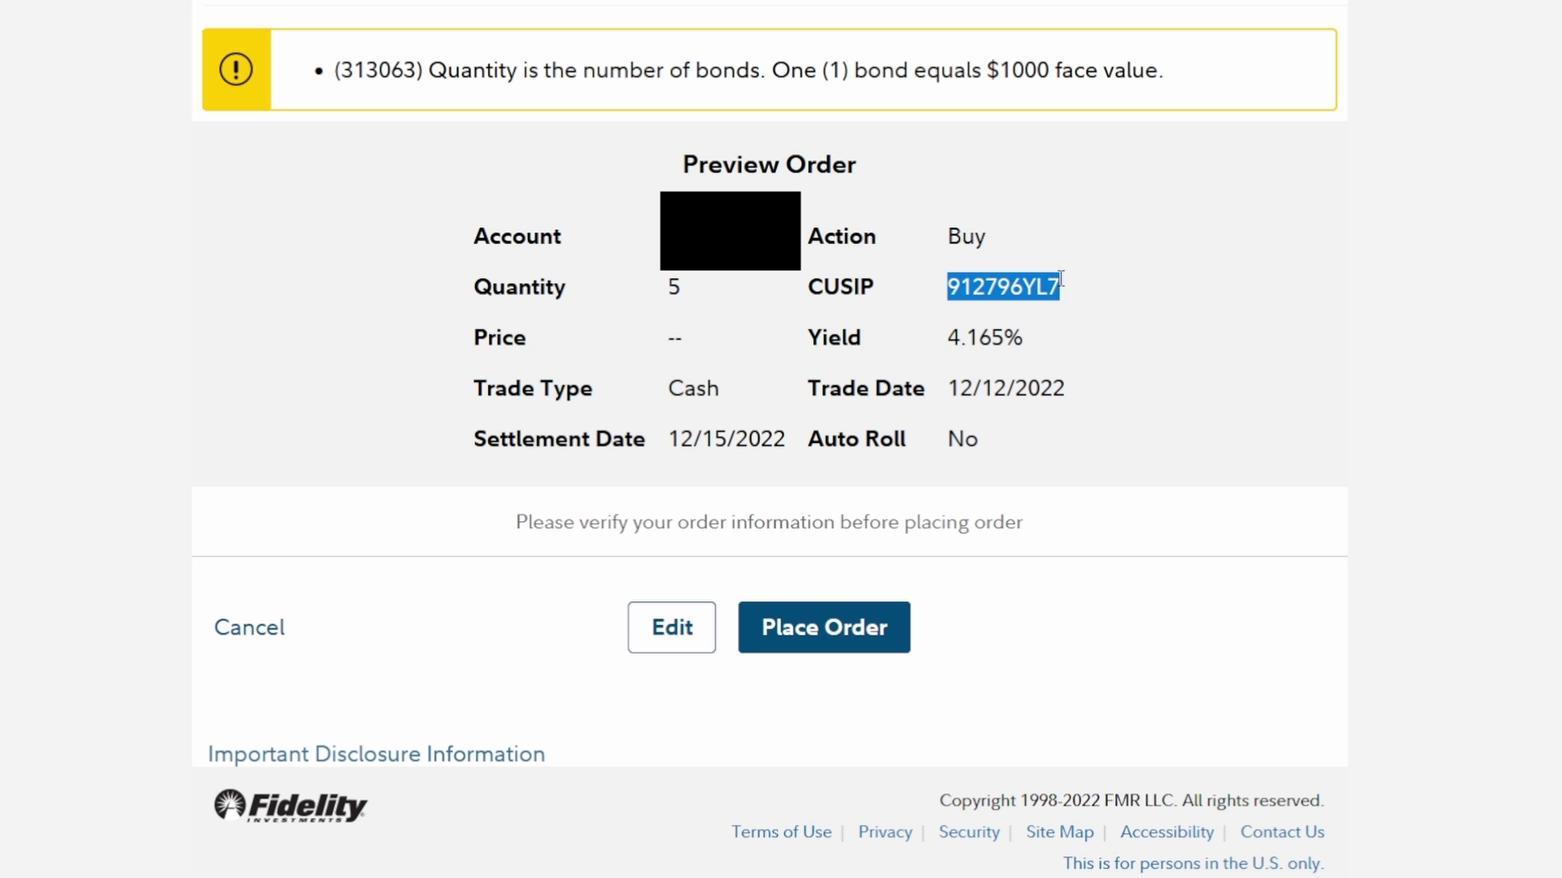
click(965, 297)
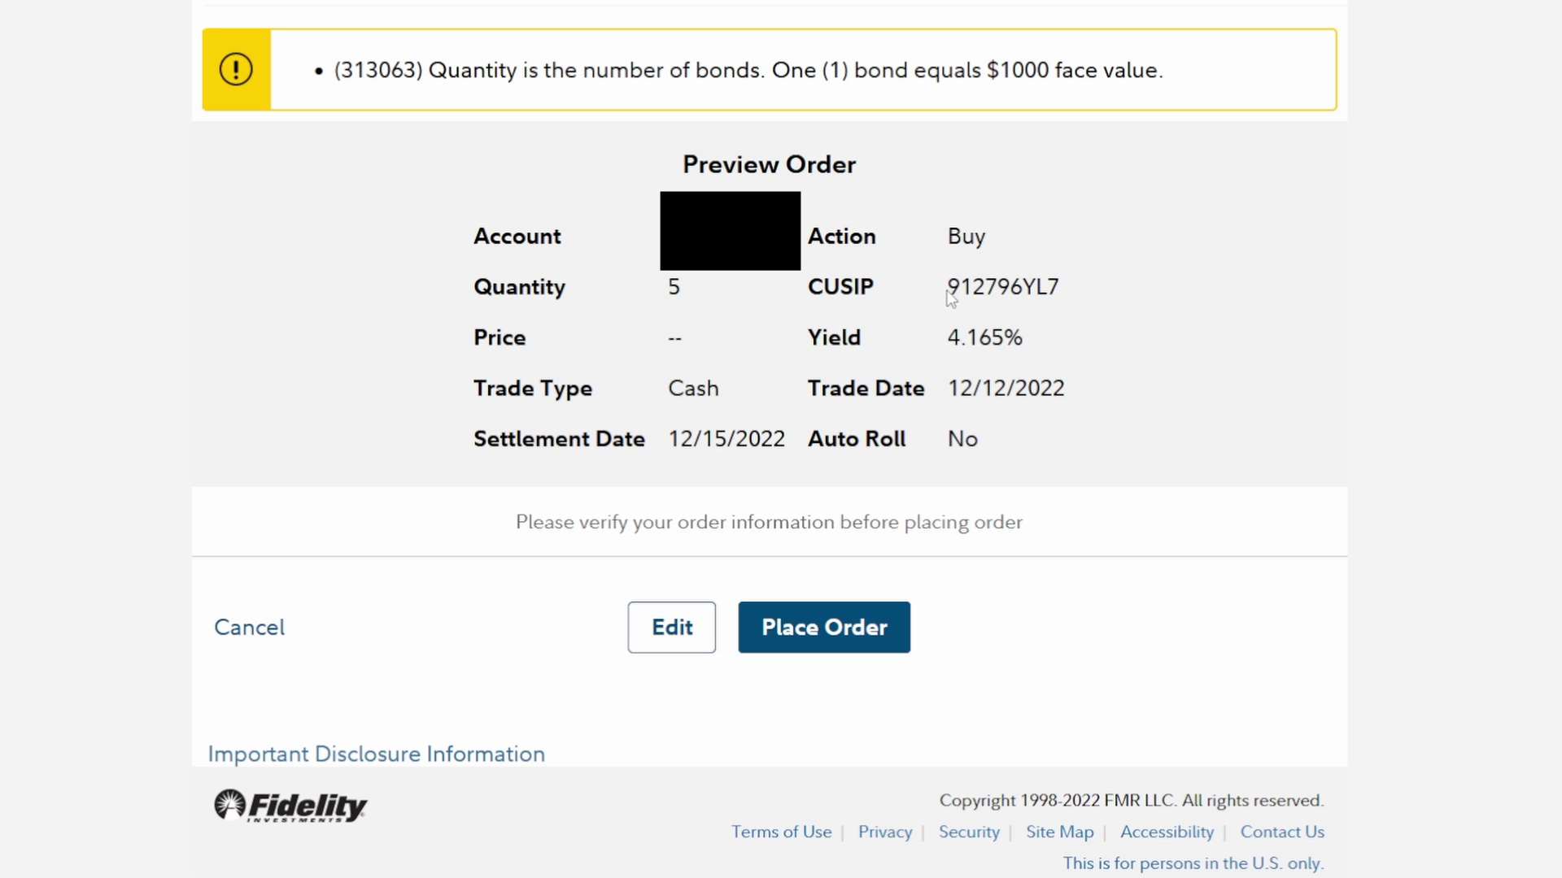
drag(950, 300, 1057, 293)
click(680, 291)
drag(950, 338, 1035, 342)
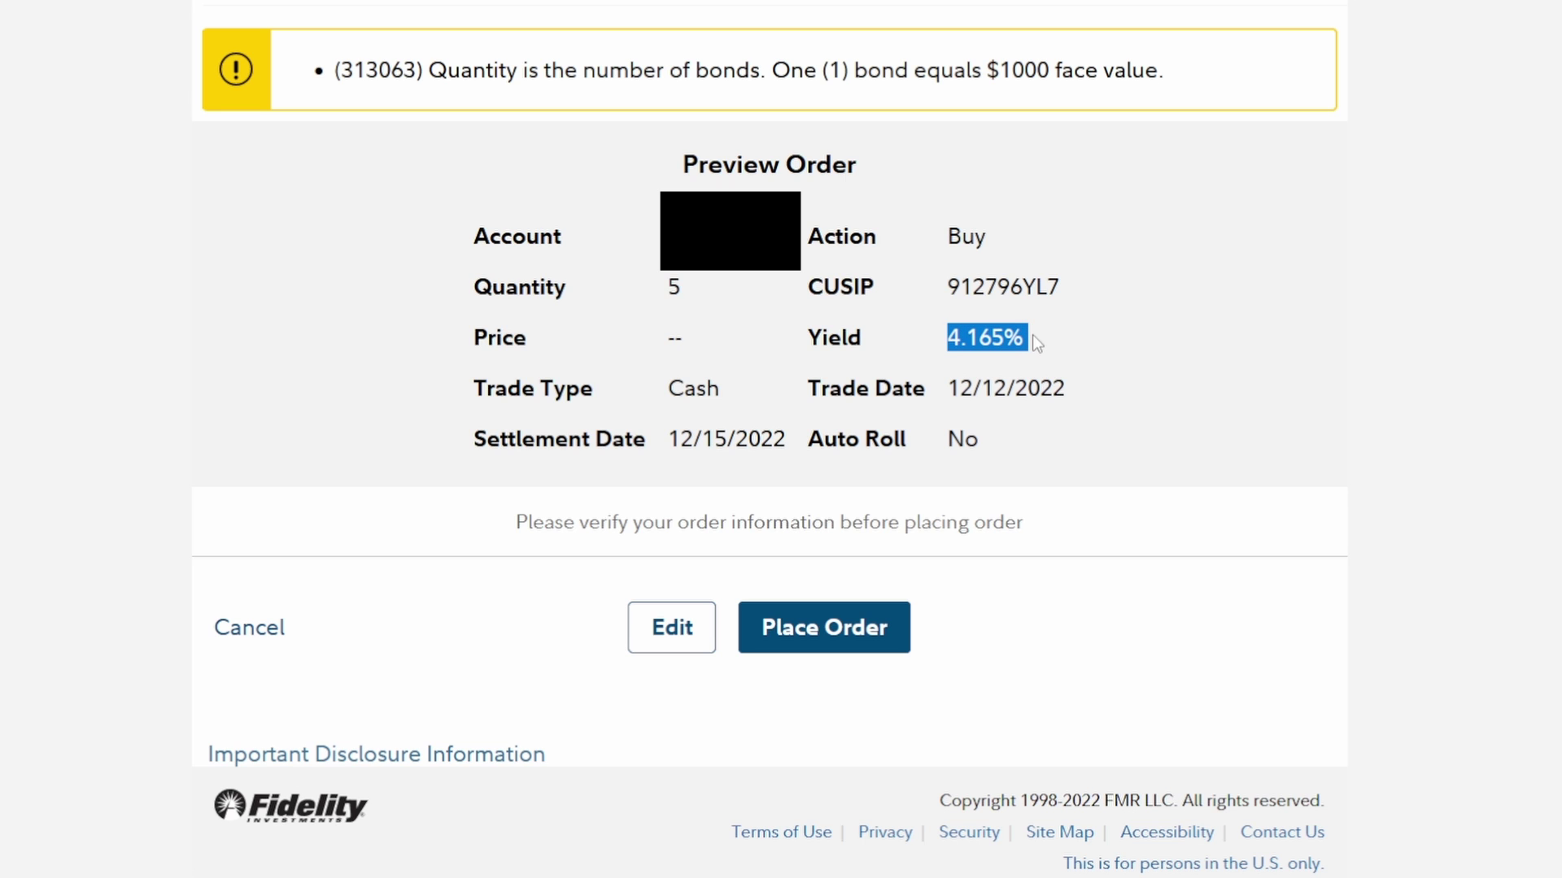
Step: Verify the trade date, settlement date and Auto Roll setting in the preview and place the Treasury bill order
drag(949, 389, 1064, 389)
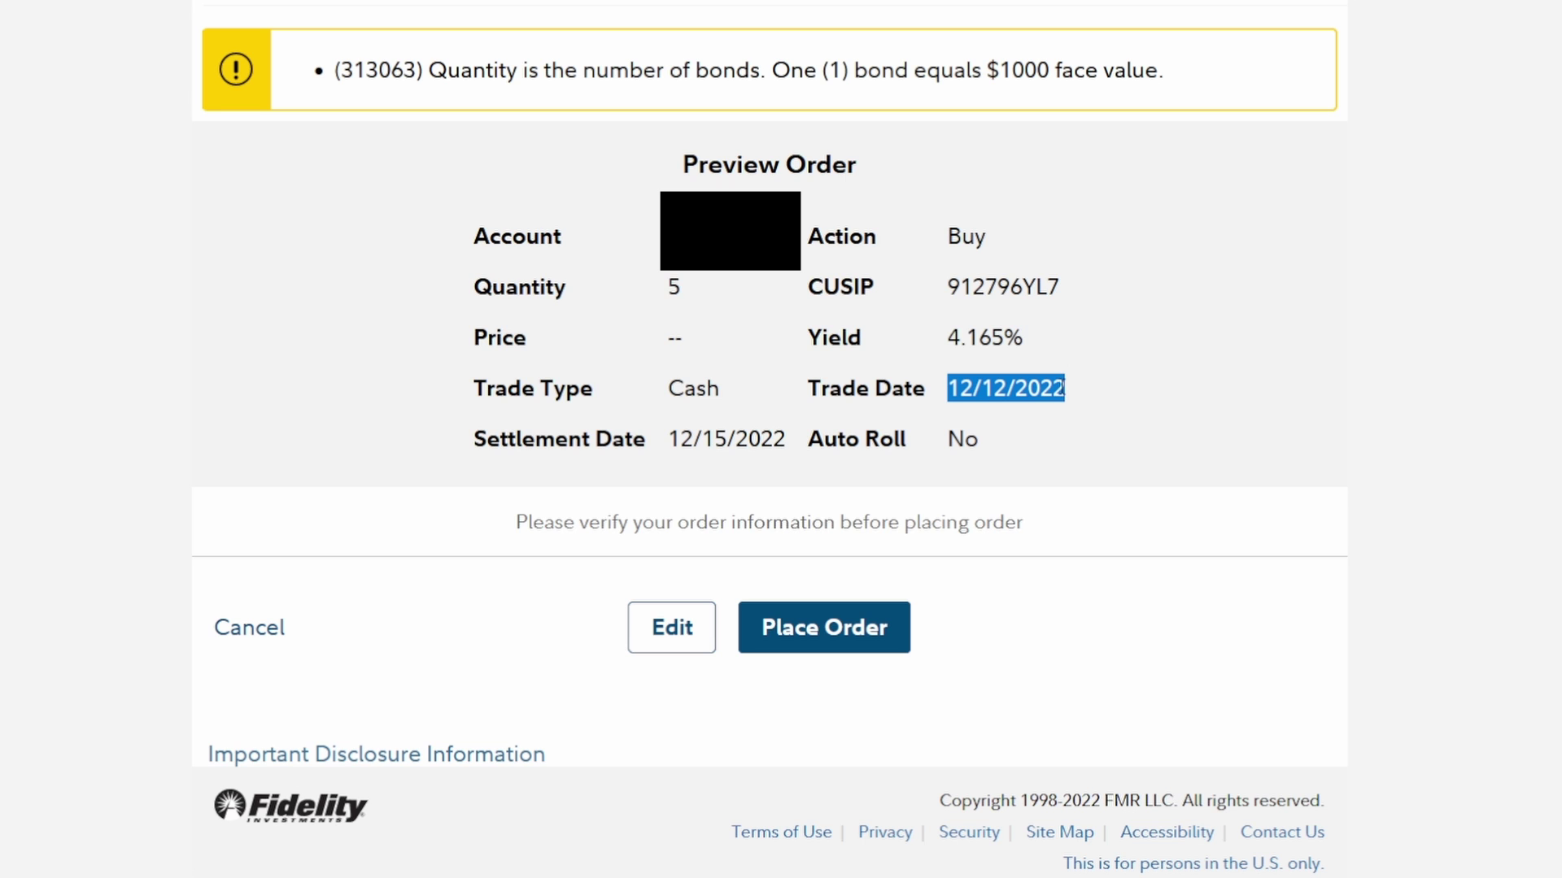
drag(682, 439, 763, 437)
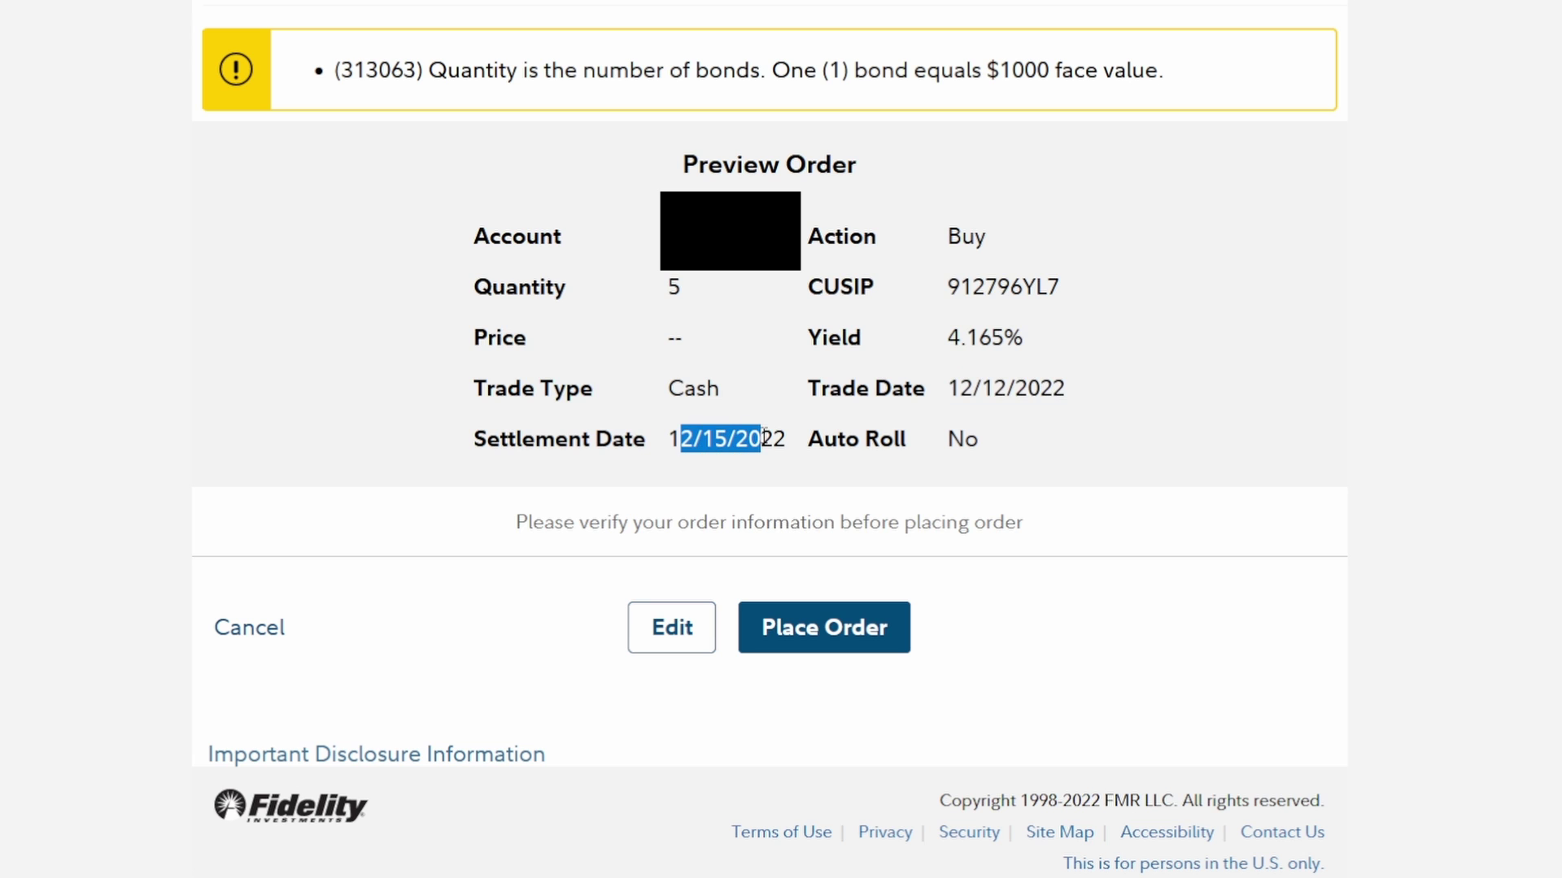
drag(945, 441, 984, 450)
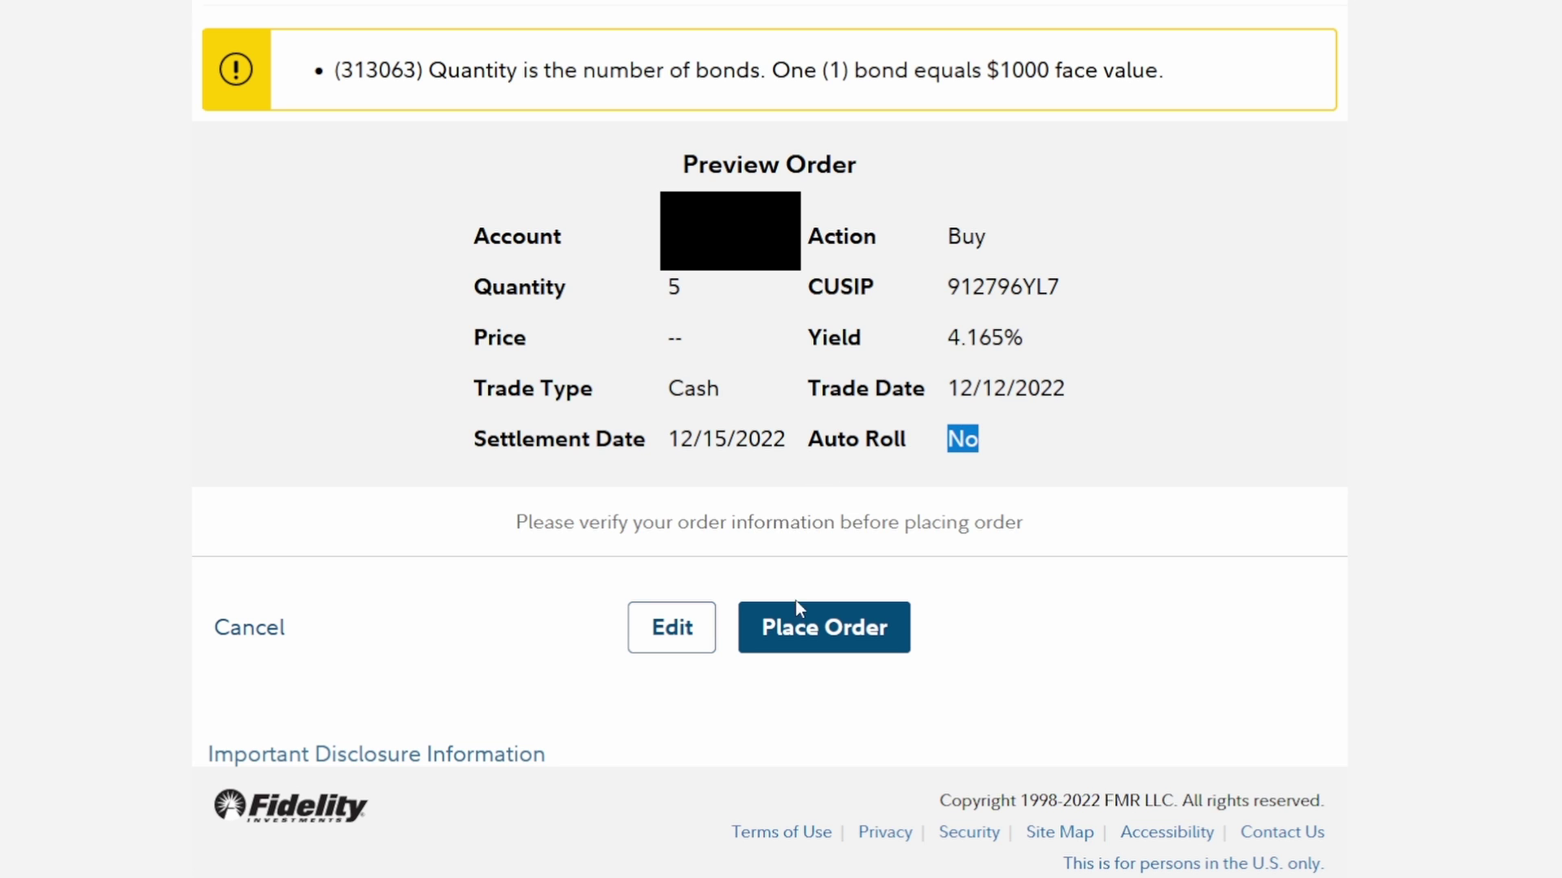
click(840, 635)
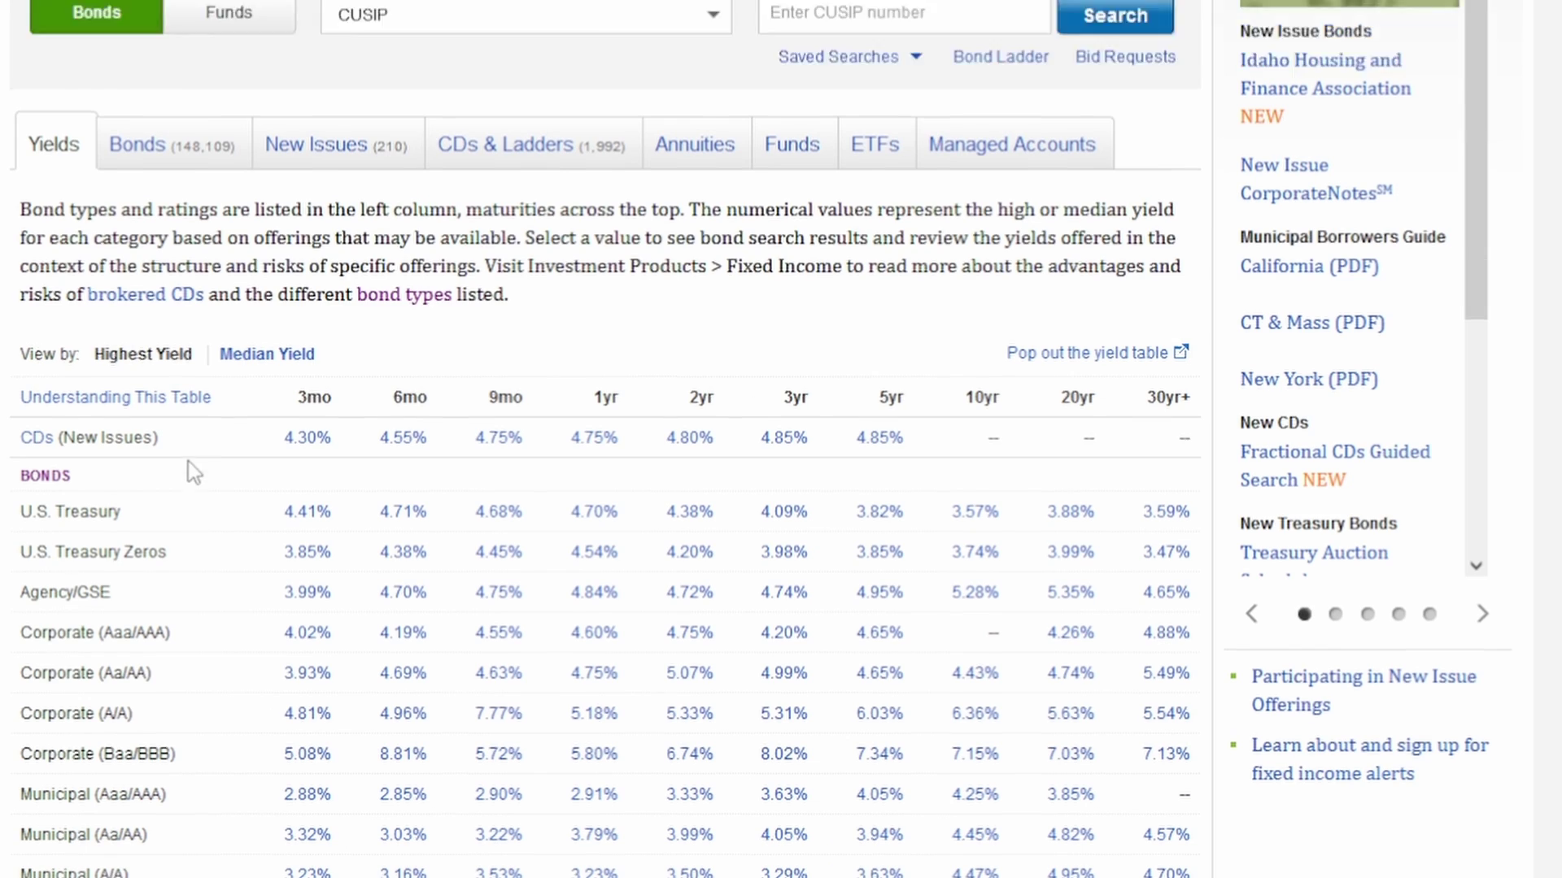
Step: Open the 3-month U.S. Treasury offerings from the yield table and sort them by earliest maturity date
scroll(188, 461, up, 3)
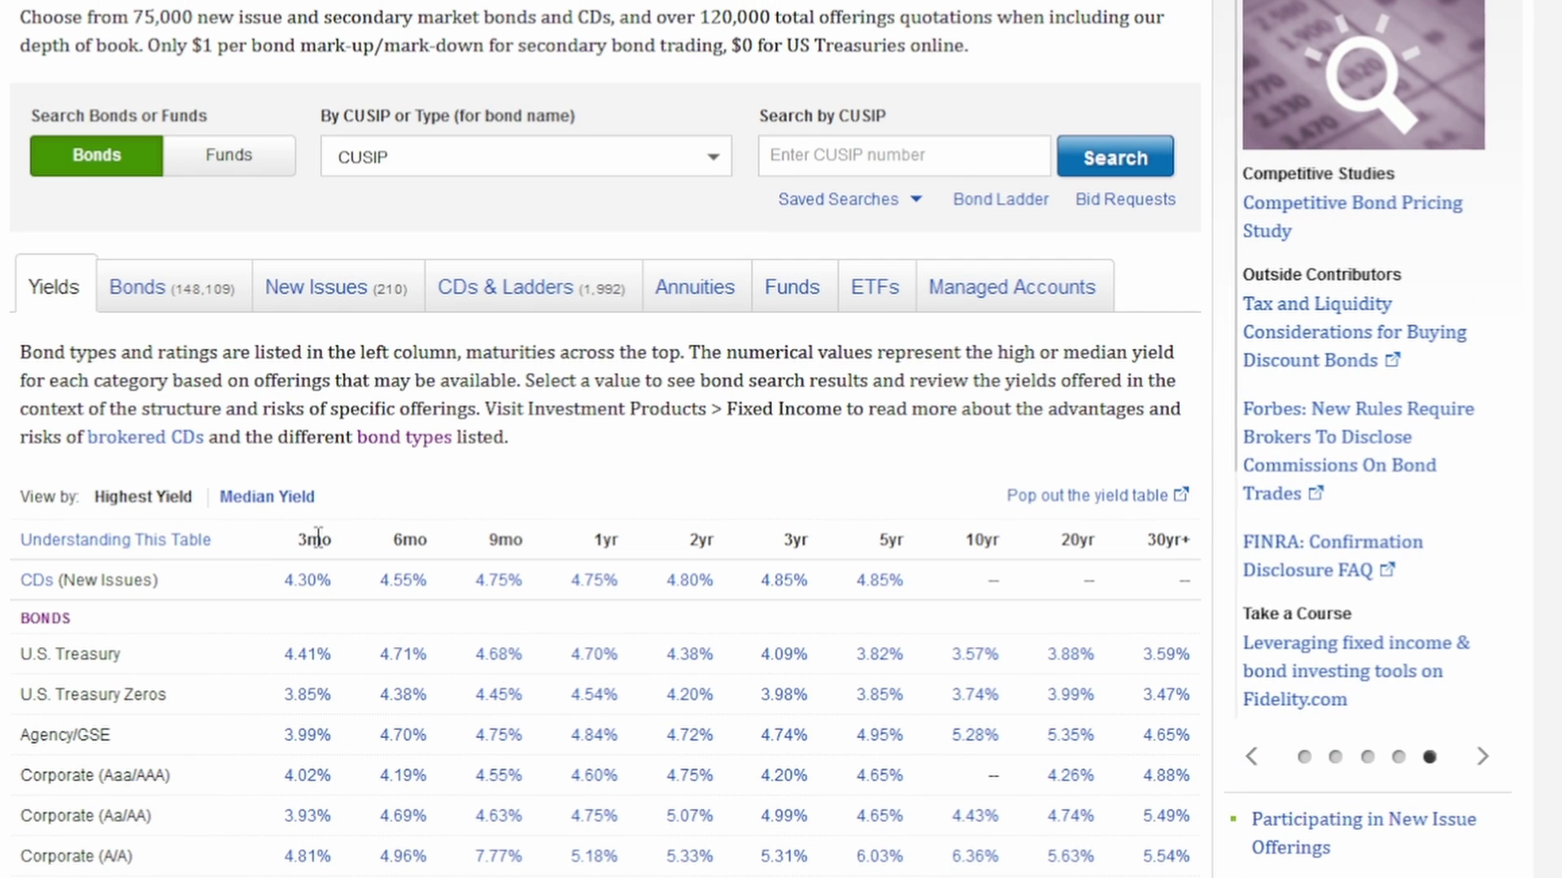
click(309, 654)
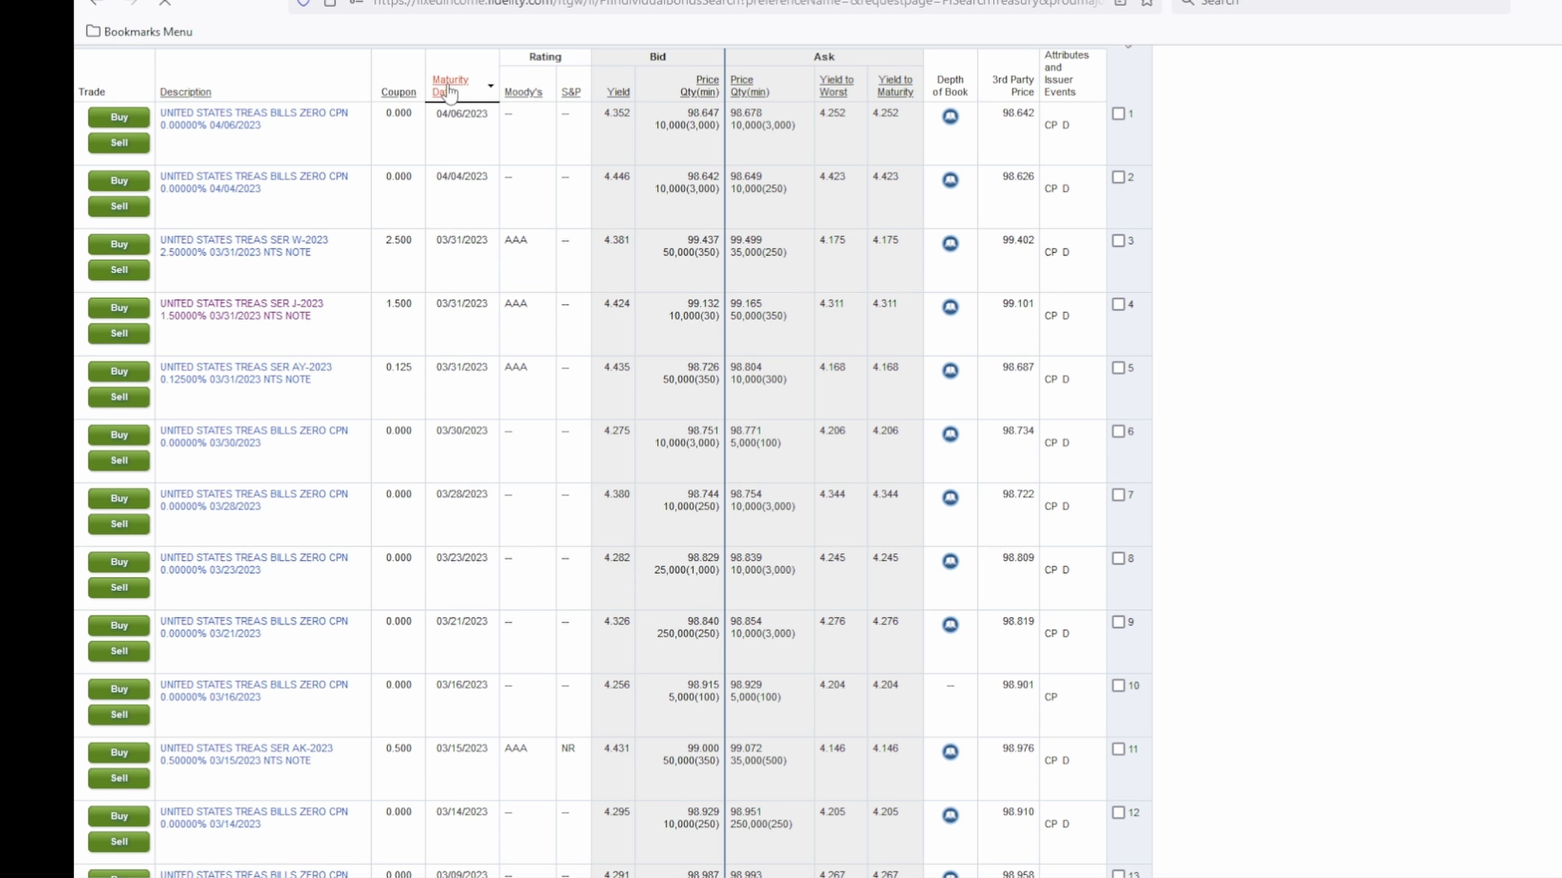
click(448, 91)
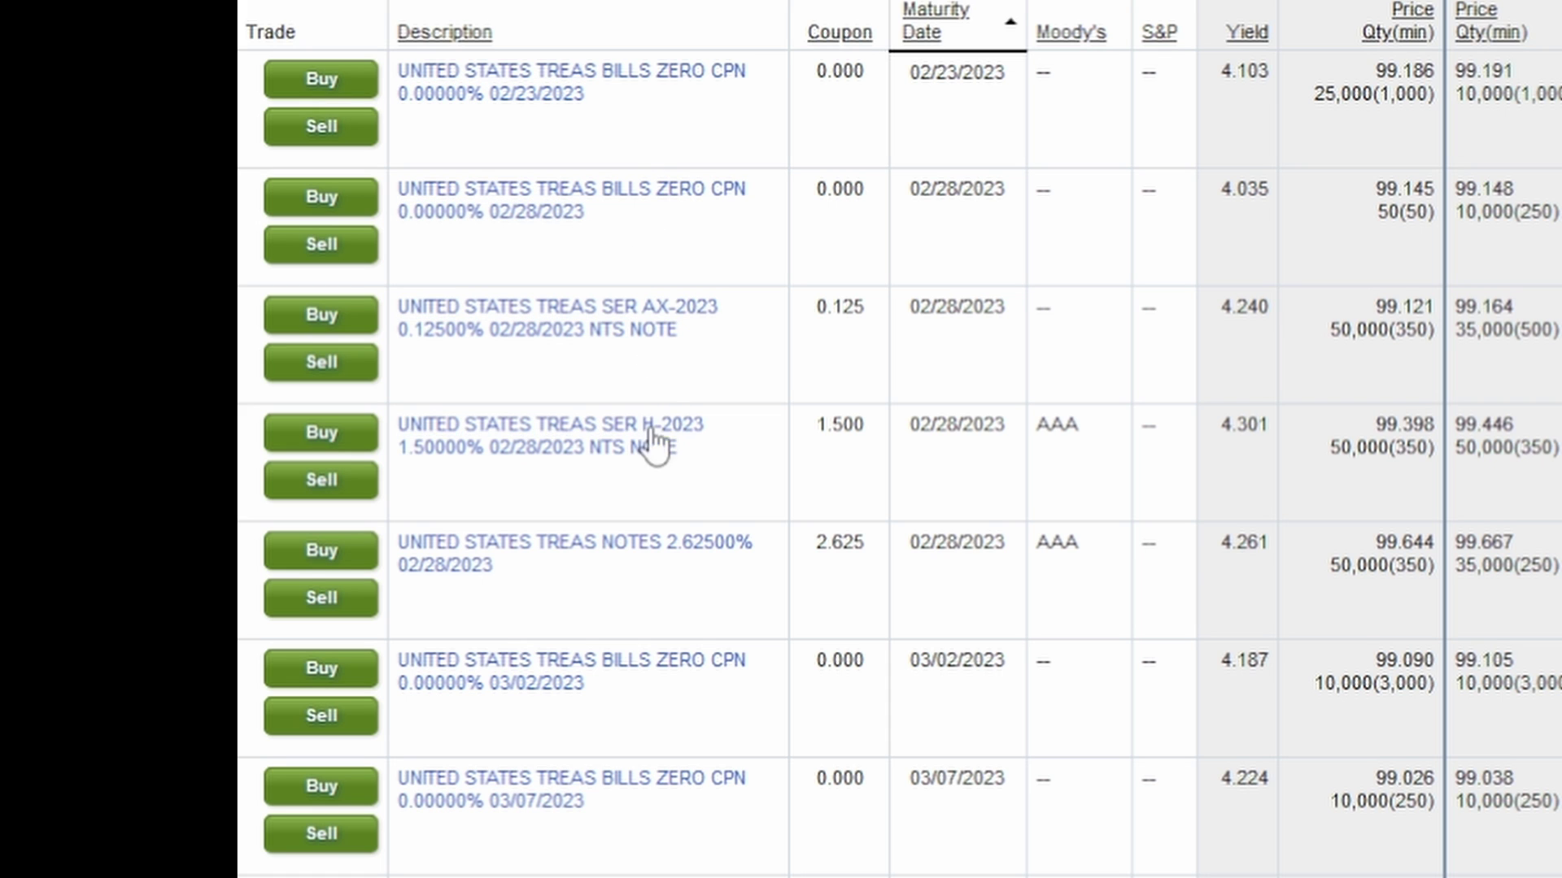
Step: Open the details of the 2.625% Treasury note maturing 02/28/2023 and check its coupon rate and coupon dates
scroll(679, 390, down, 3)
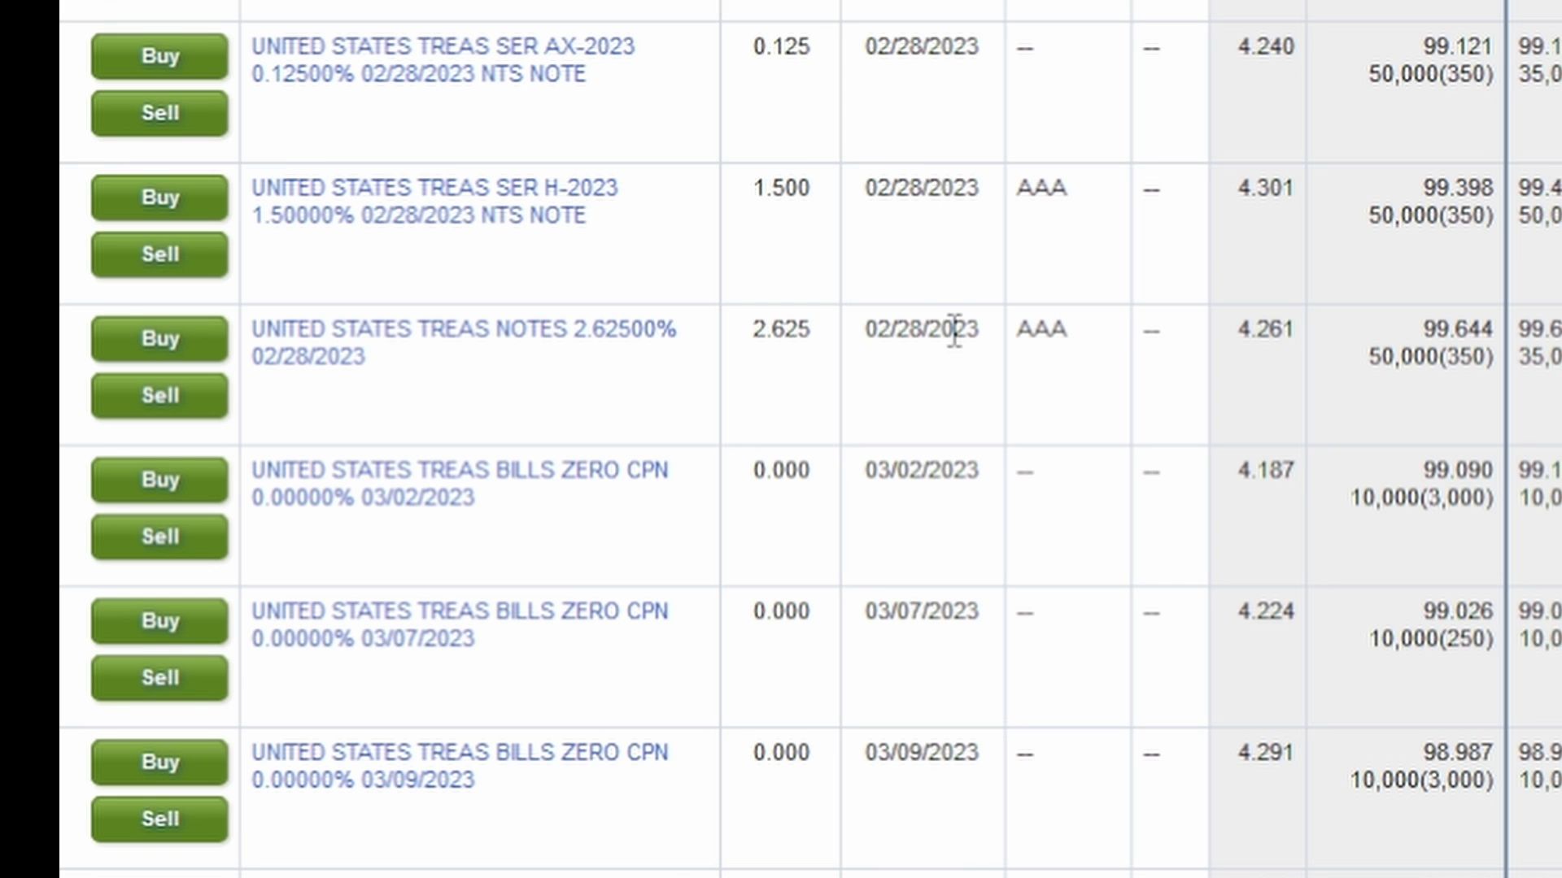
click(639, 354)
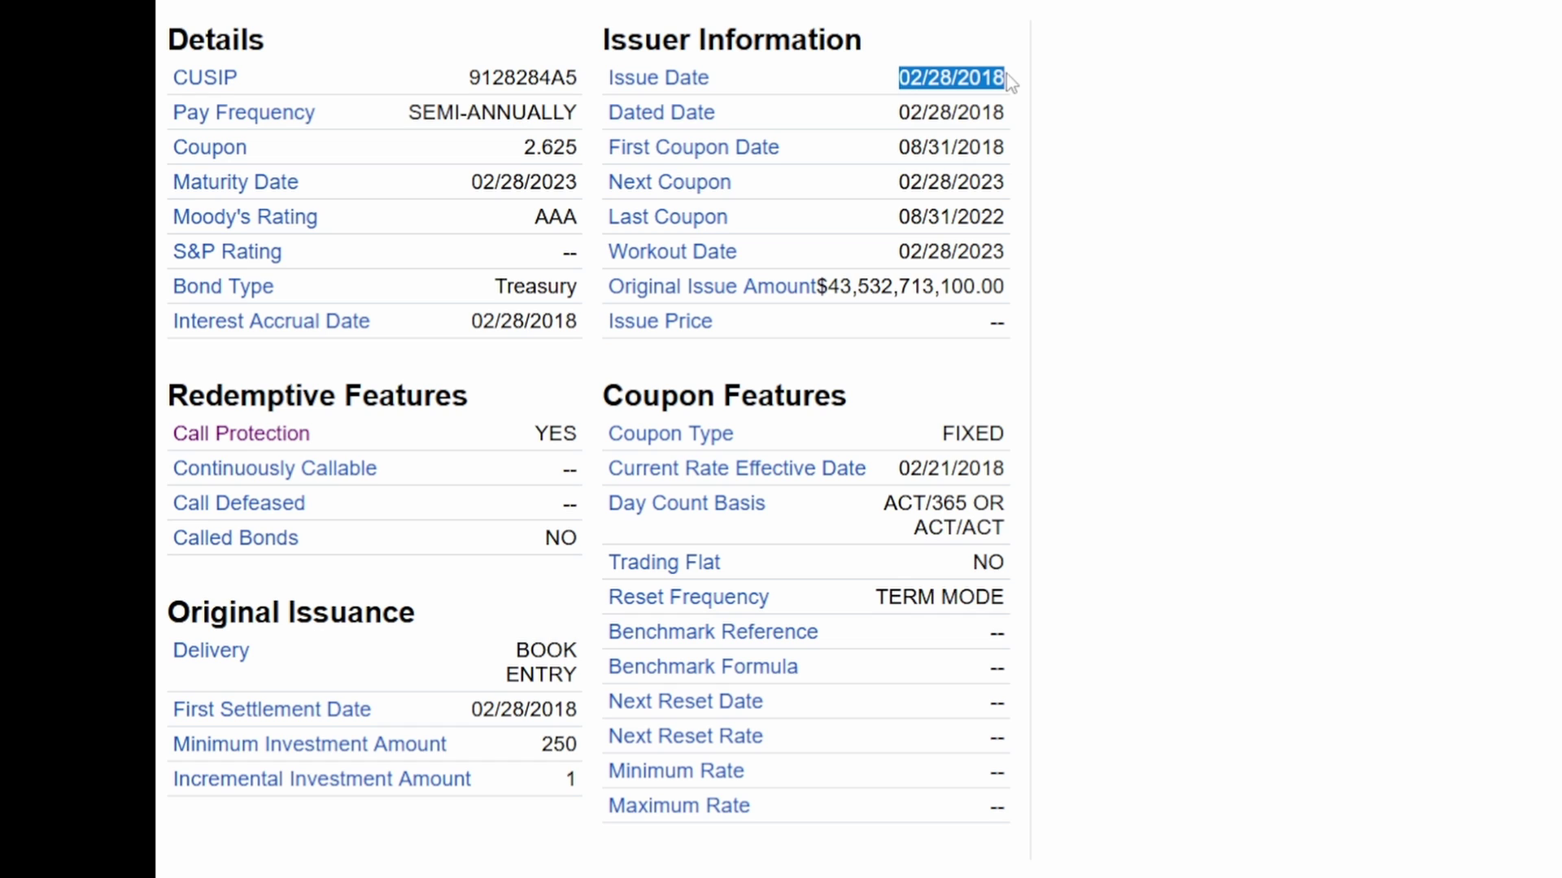
drag(898, 182, 997, 181)
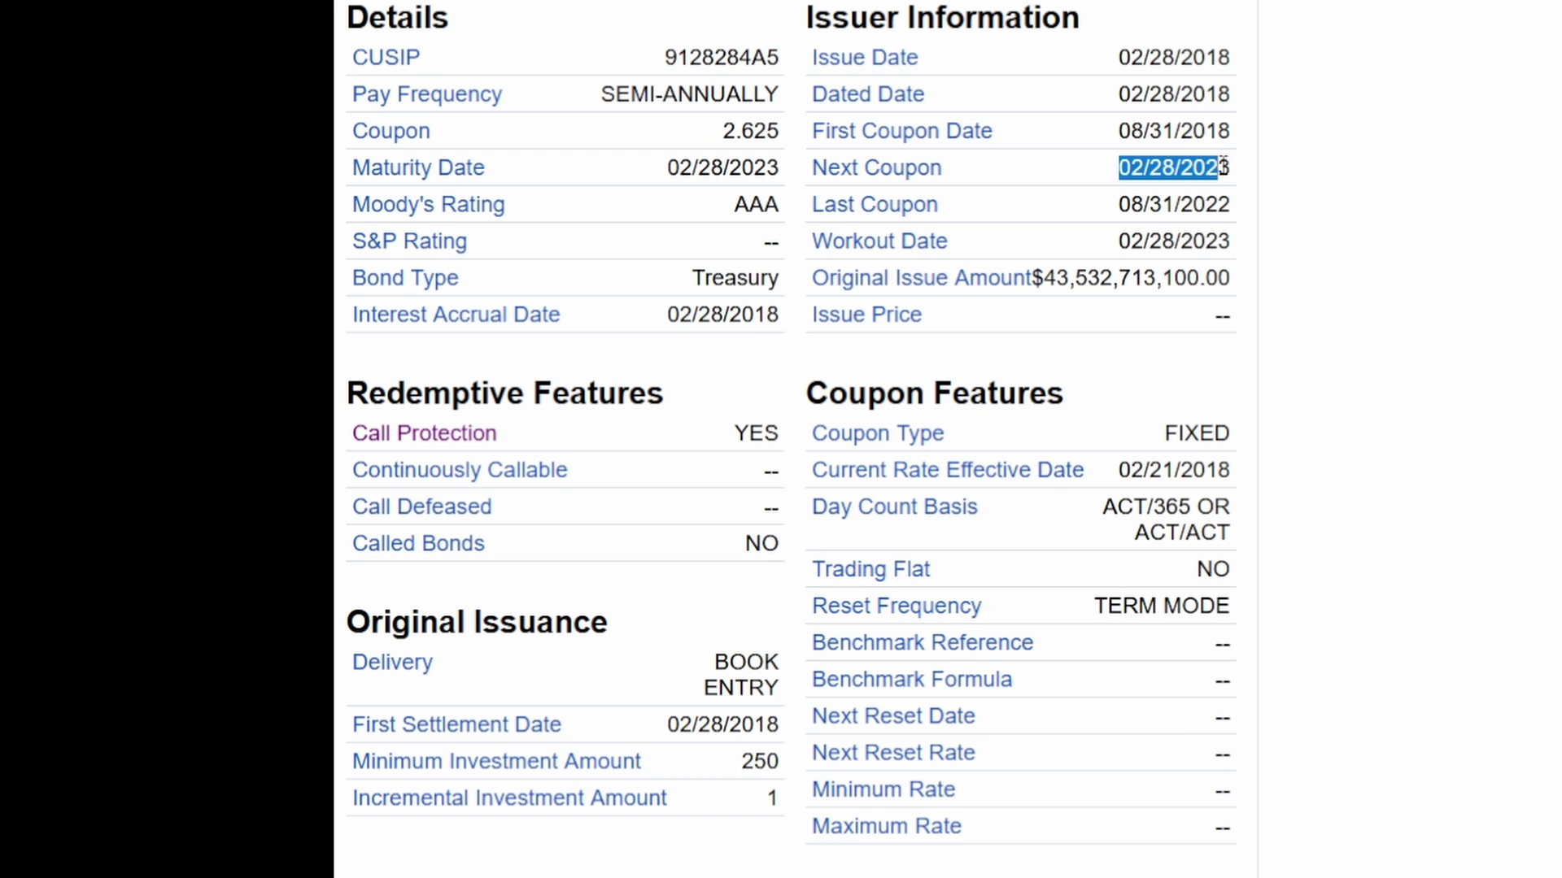
drag(1122, 205, 1230, 204)
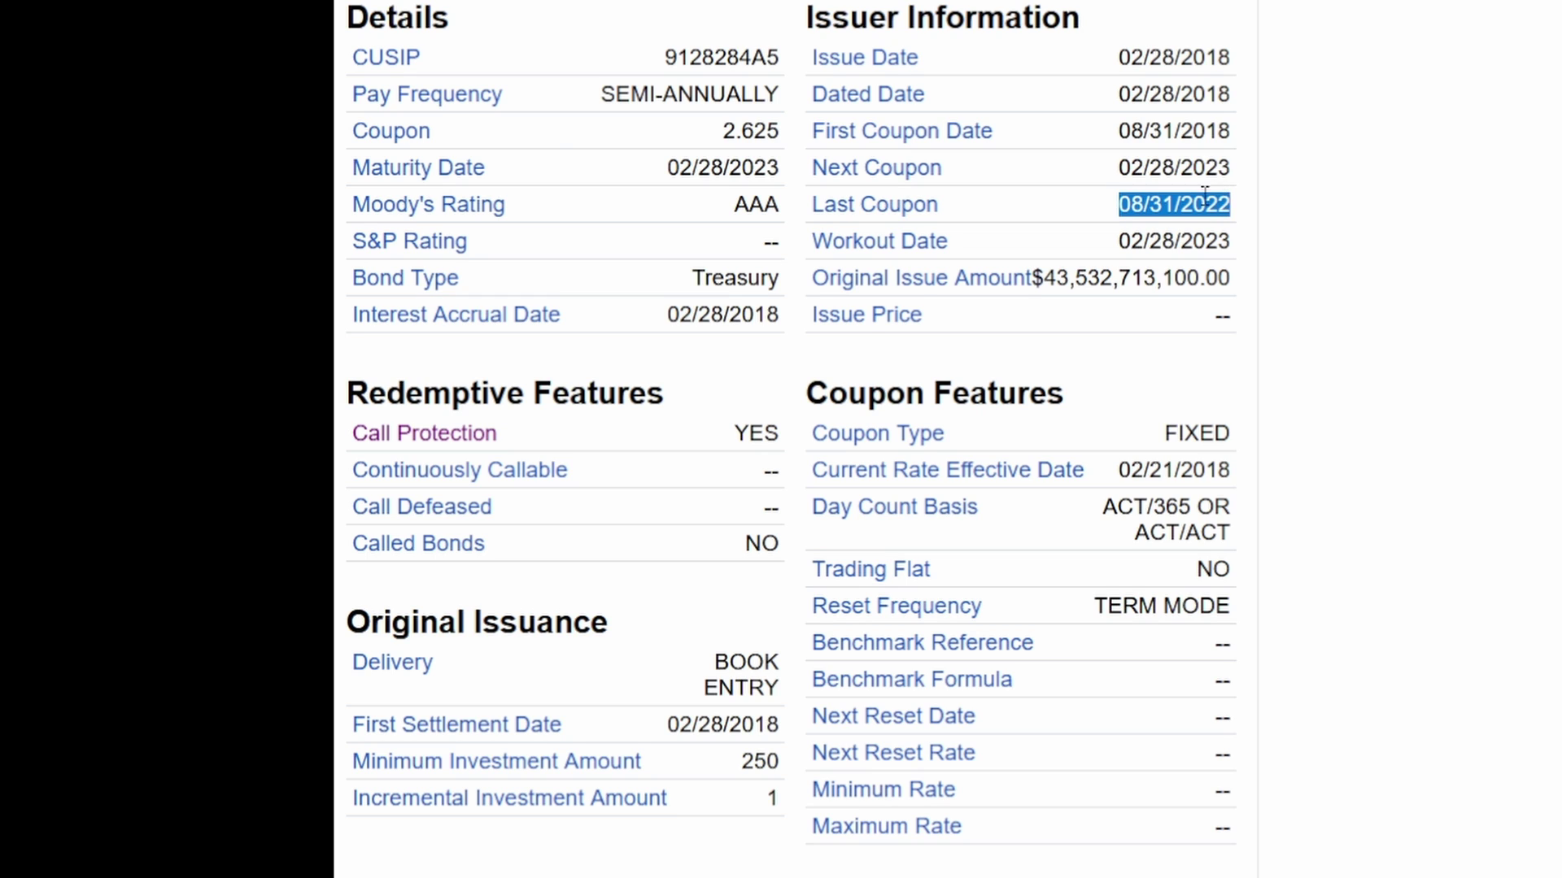
double_click(742, 130)
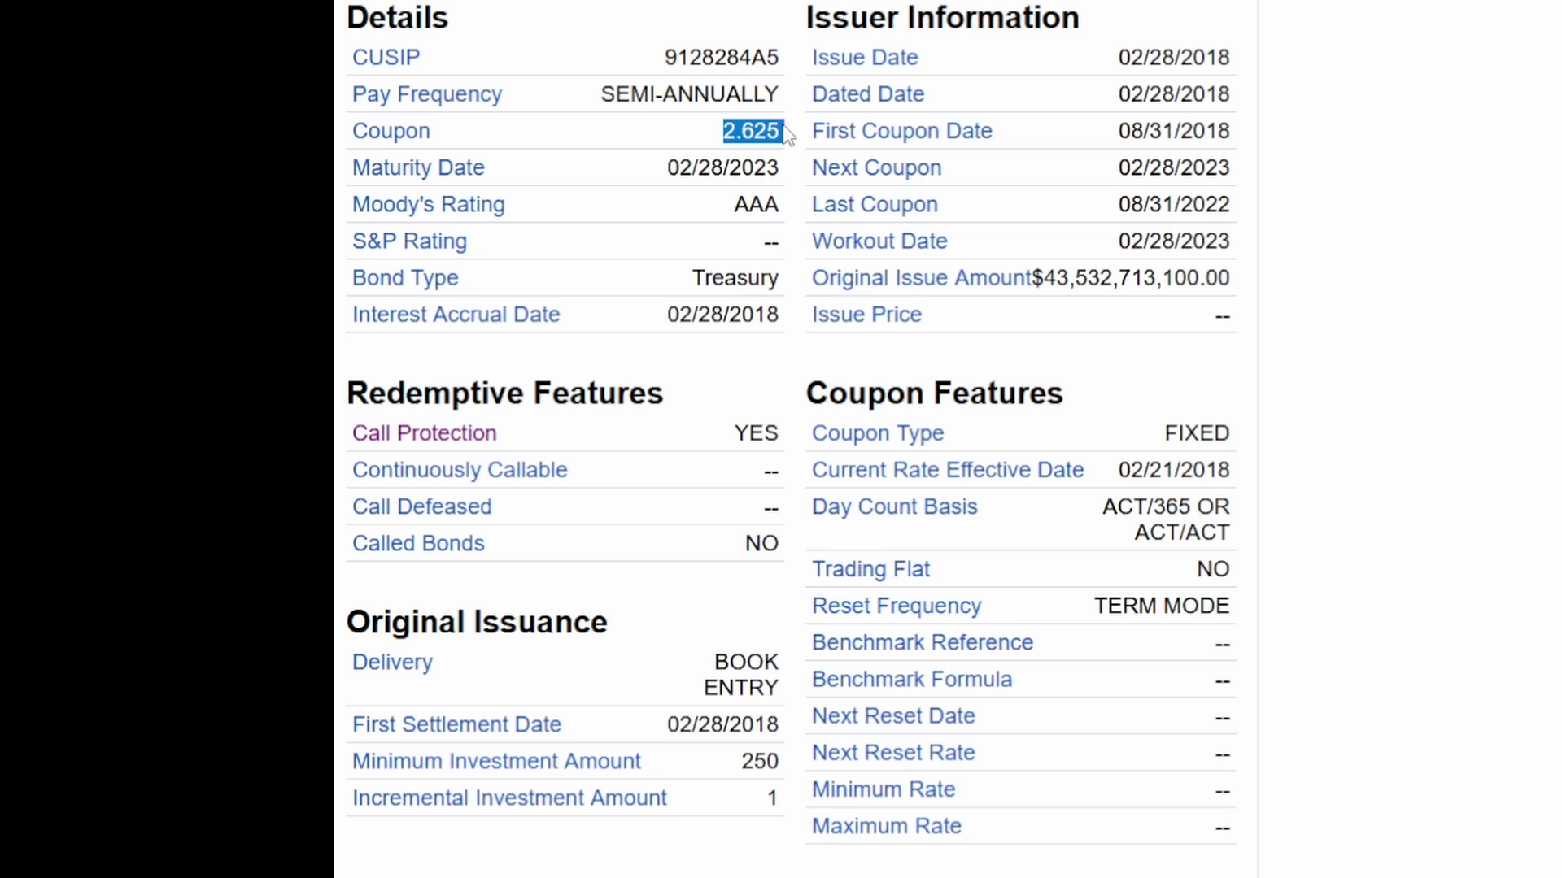
drag(1241, 131, 1118, 131)
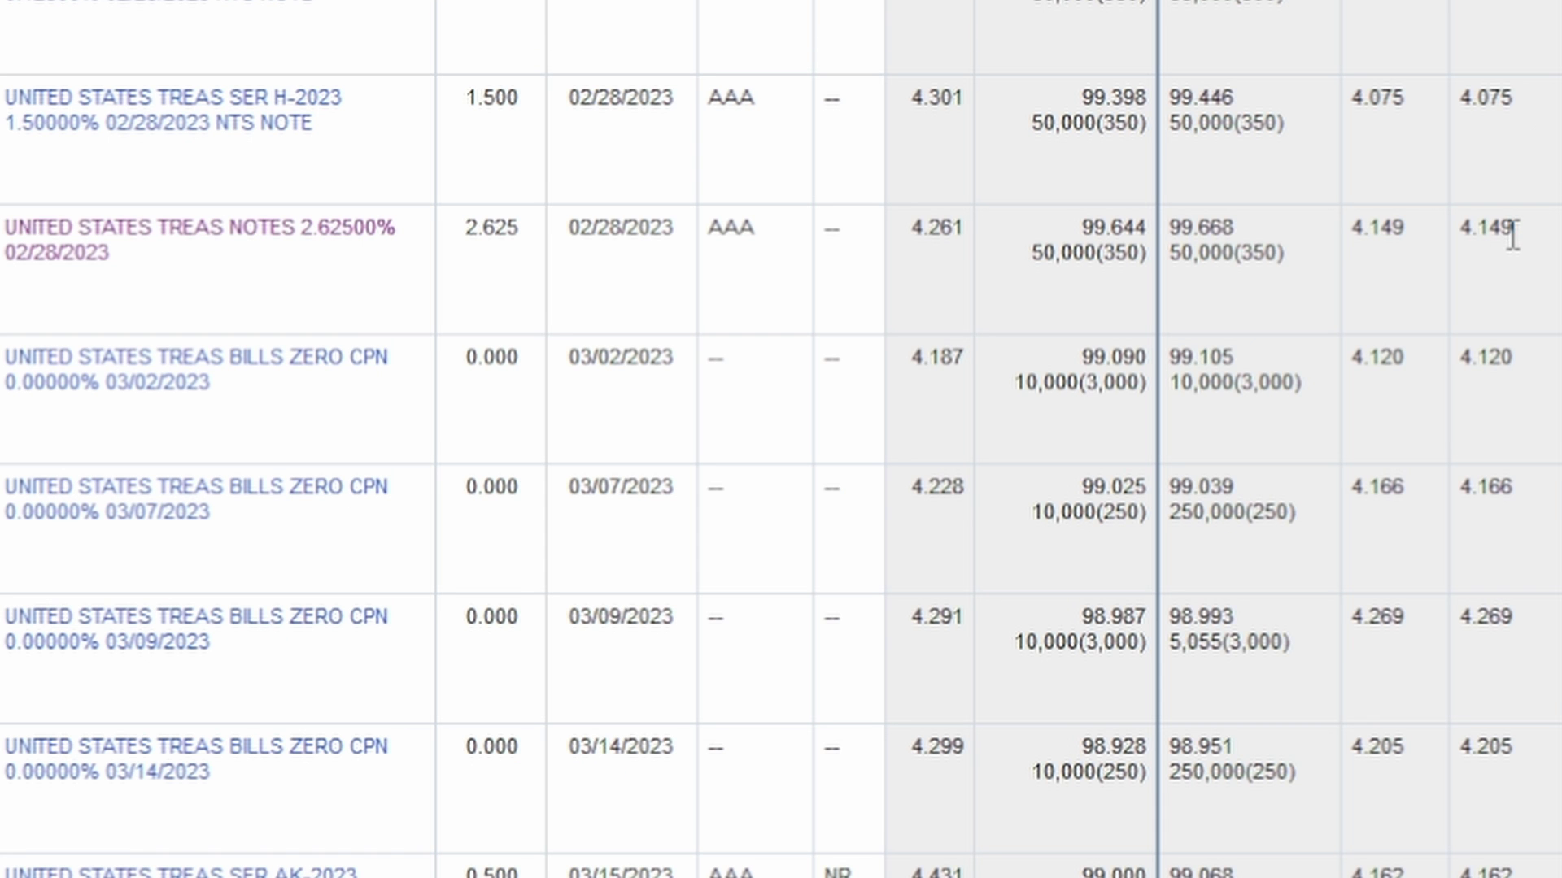
Step: Check the yield to maturity and maturity date of the 2.625% Treasury note in the offerings list
drag(1513, 234, 1464, 241)
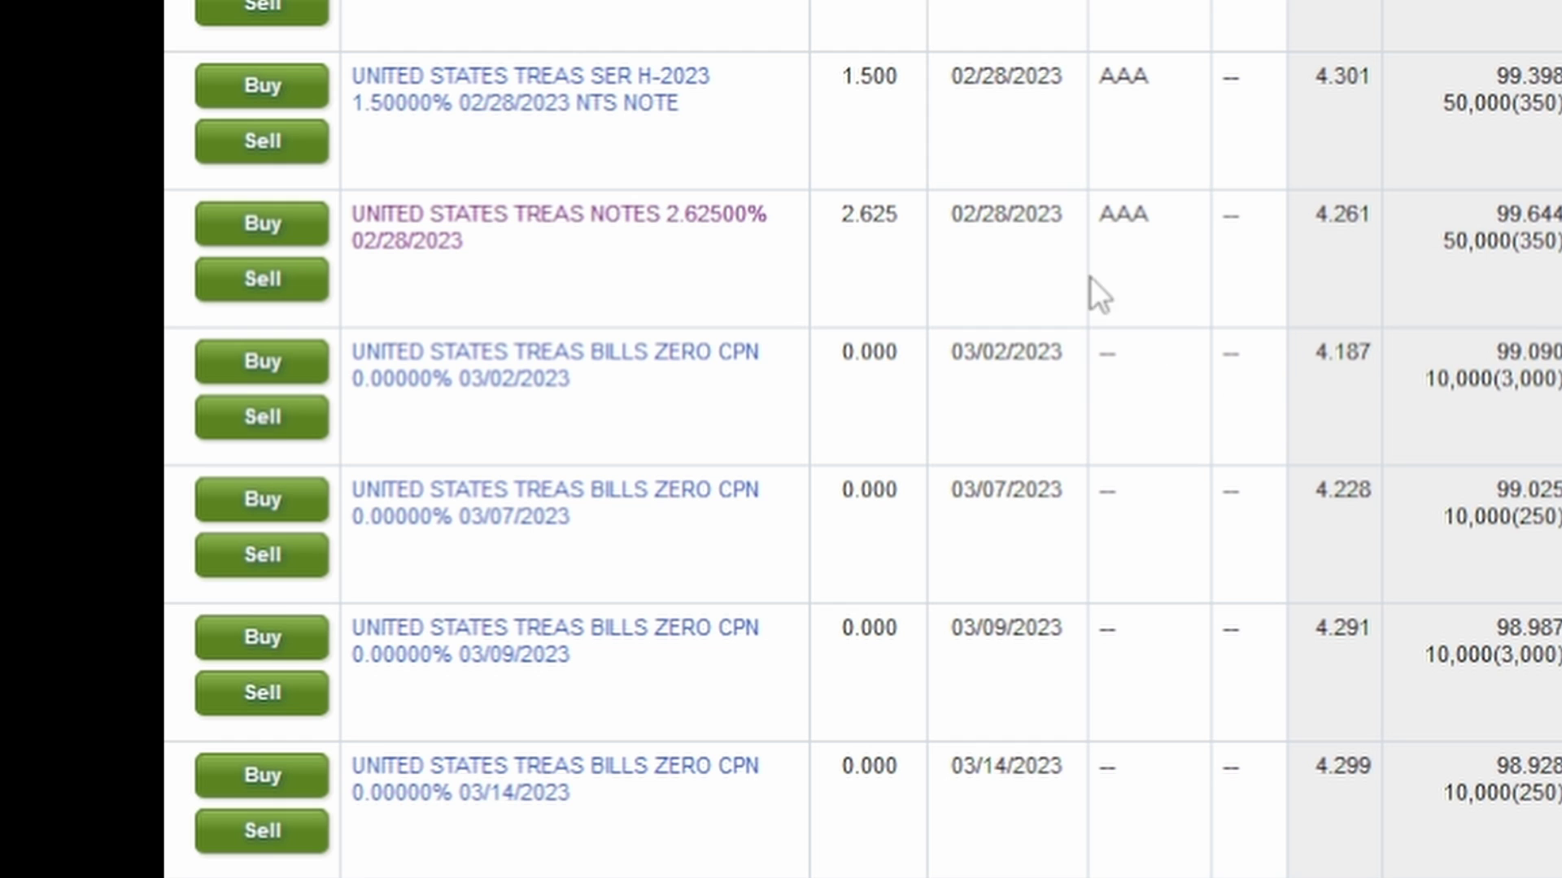
drag(958, 217, 1071, 212)
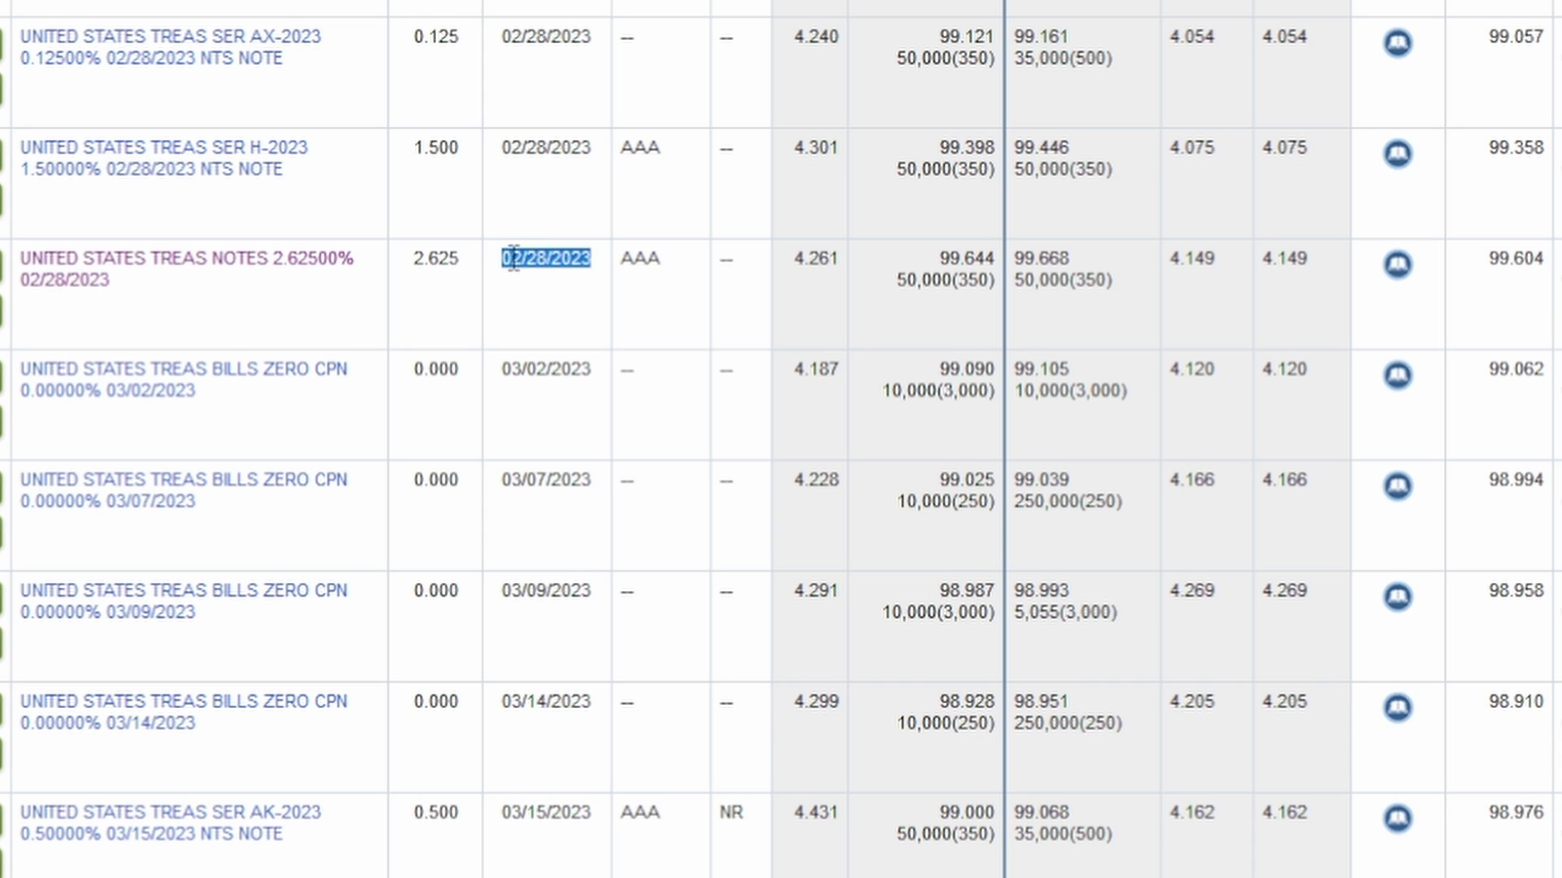
click(513, 257)
drag(512, 256, 594, 255)
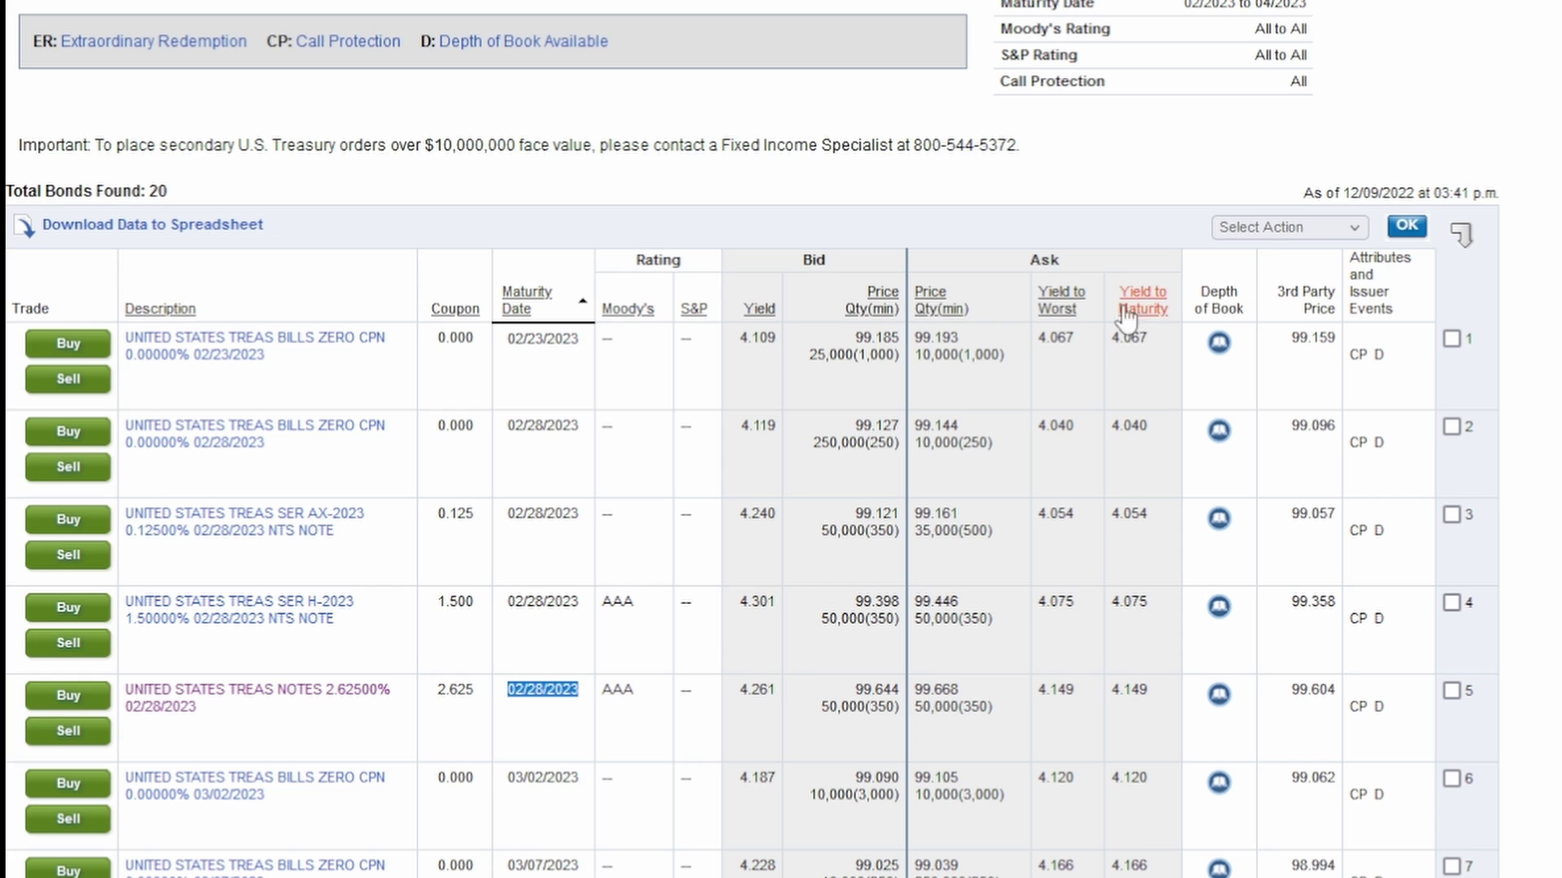
Step: Sort the Treasury offerings by highest yield to maturity and look at the details of the bill maturing 04/04/2023
click(1143, 301)
scroll(581, 143, down, 5)
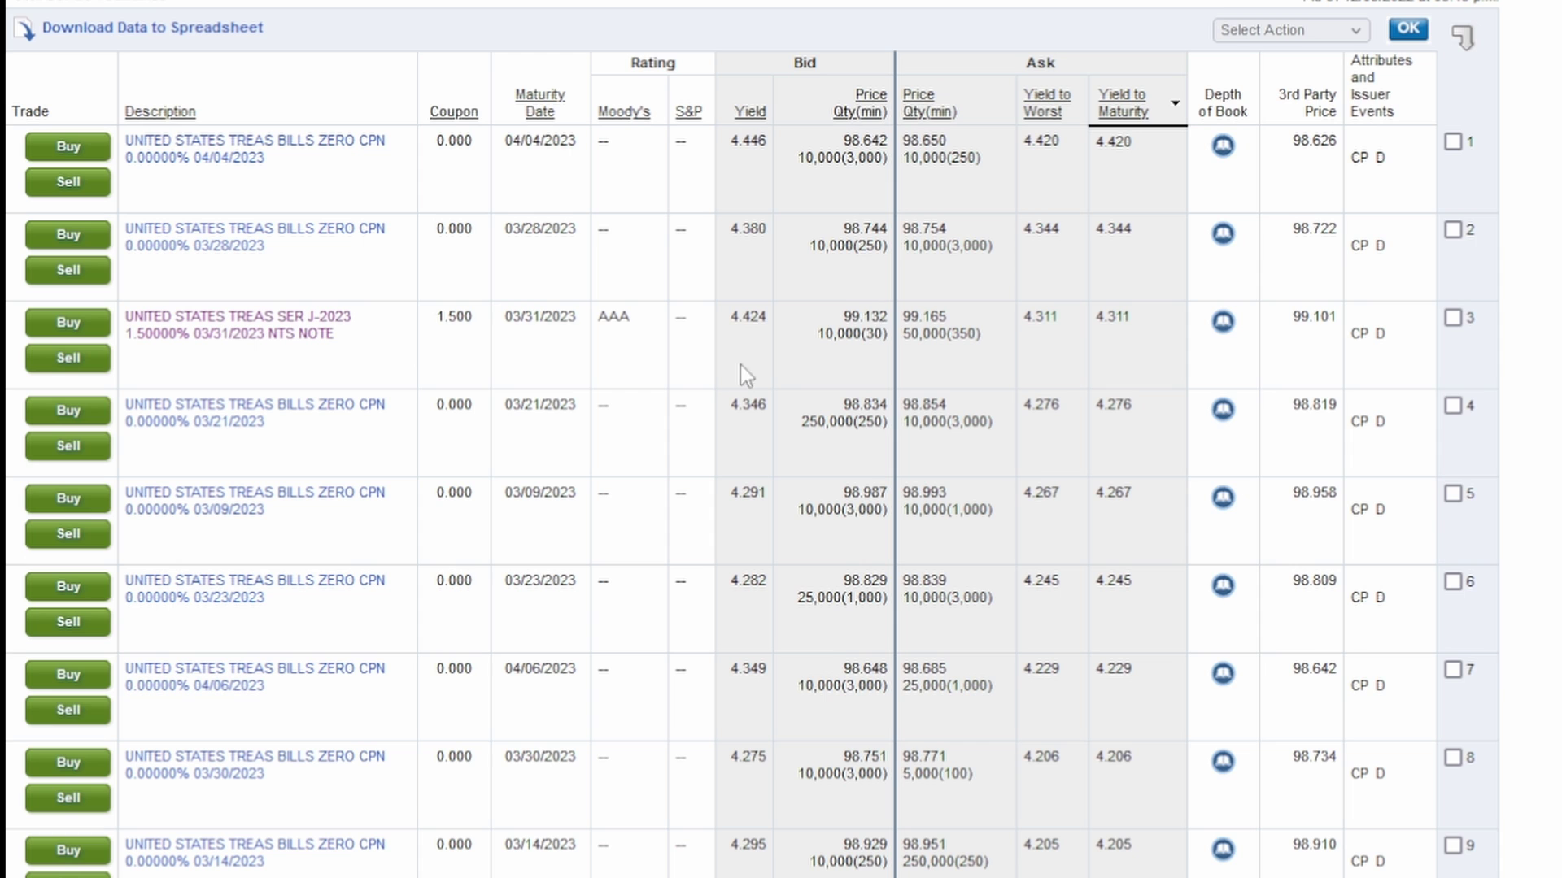
click(331, 148)
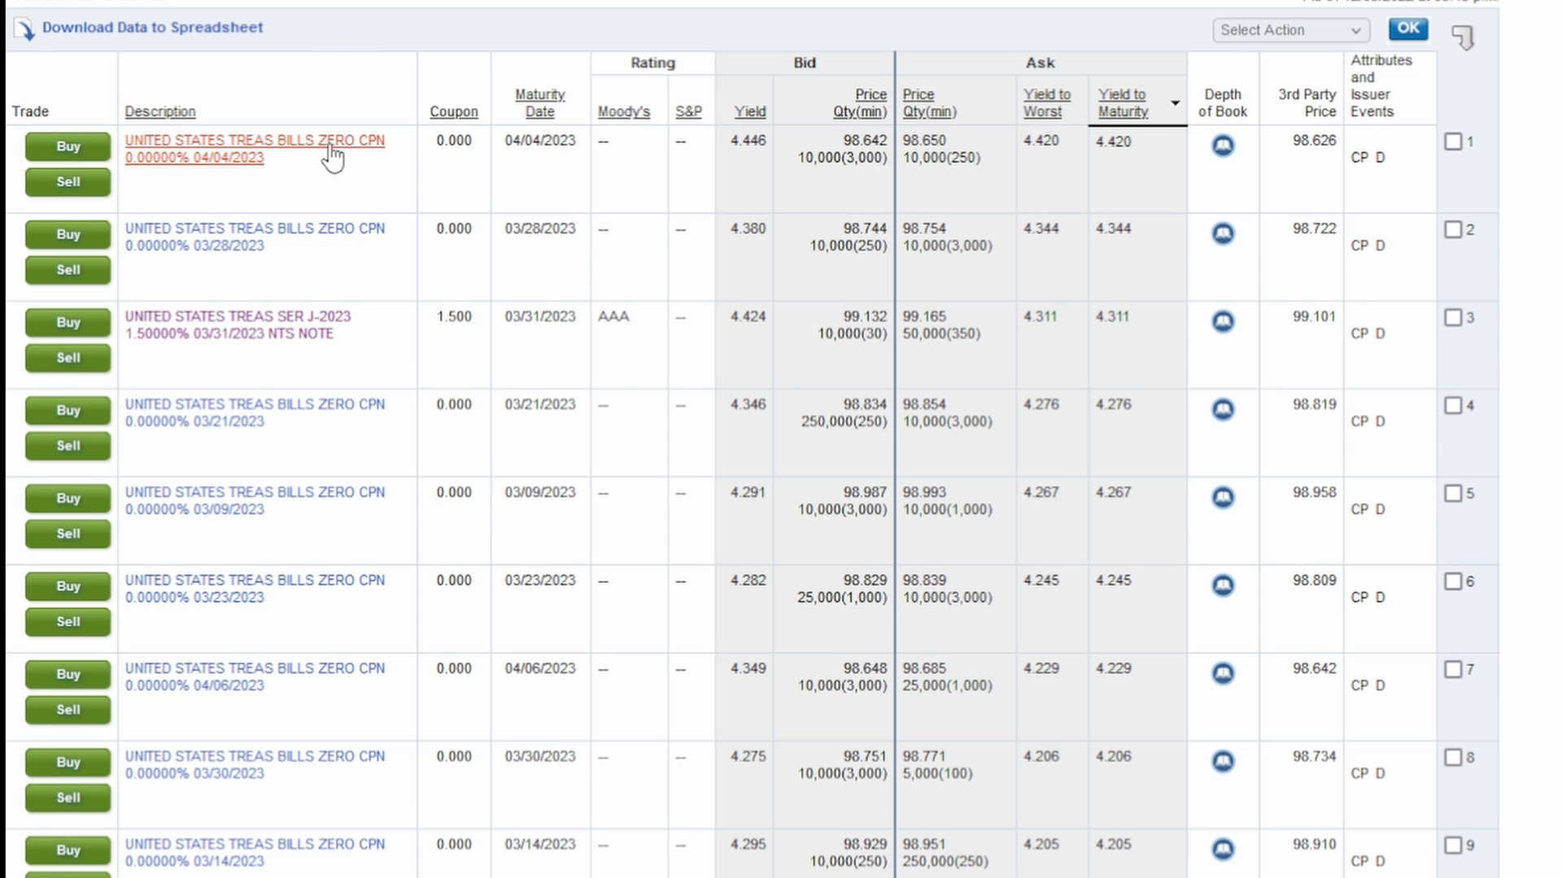
drag(759, 75, 859, 68)
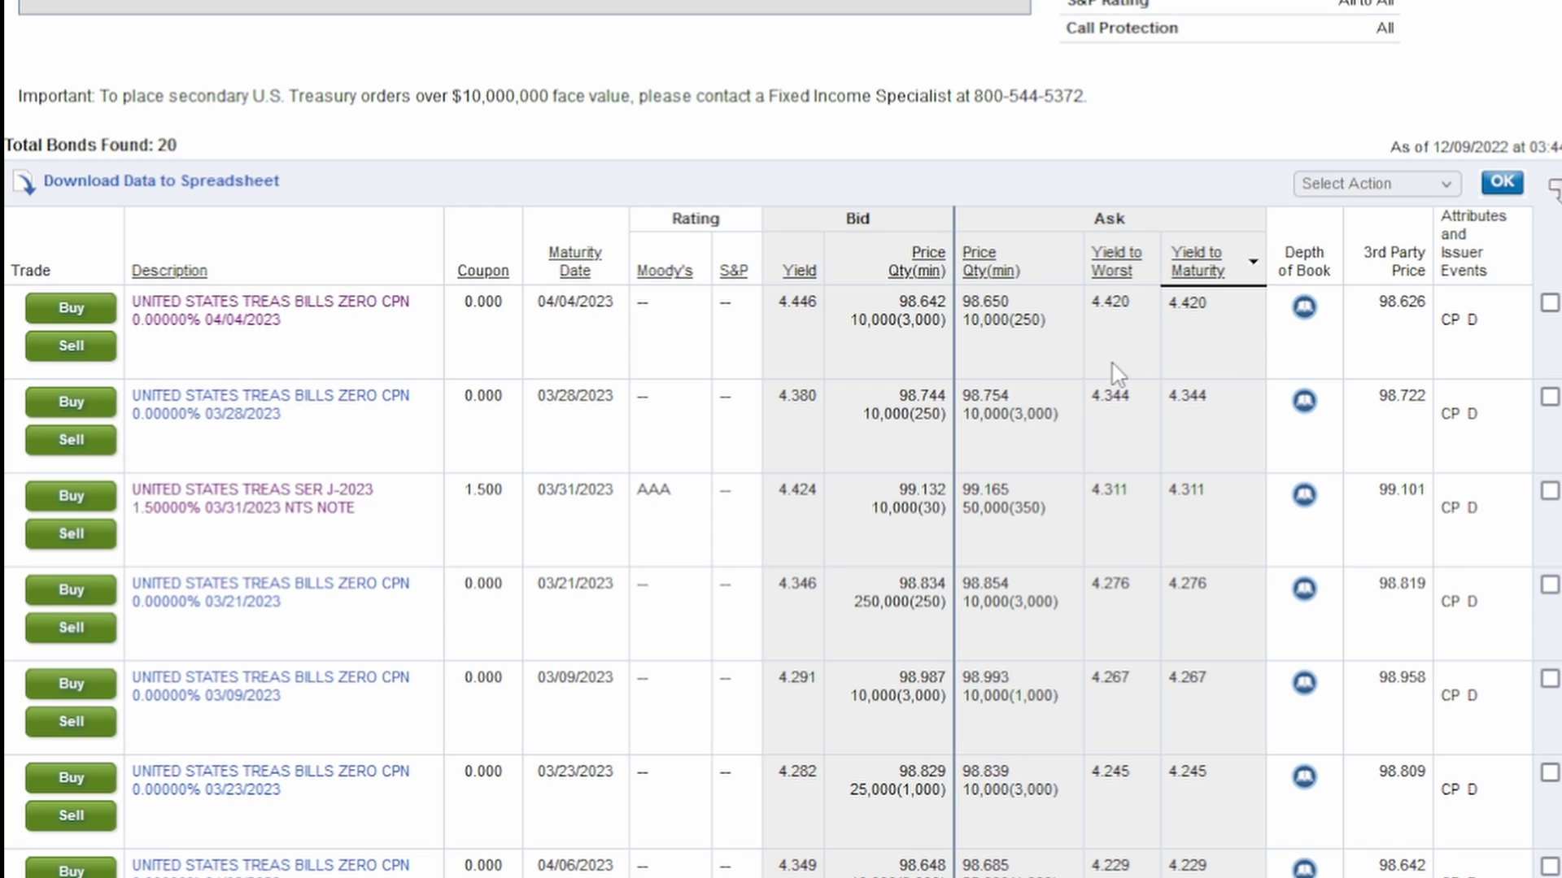
Step: Start a buy order for the Treasury bill maturing 04/04/2023 with quantity 5, and check its ask price and ask yield
click(72, 309)
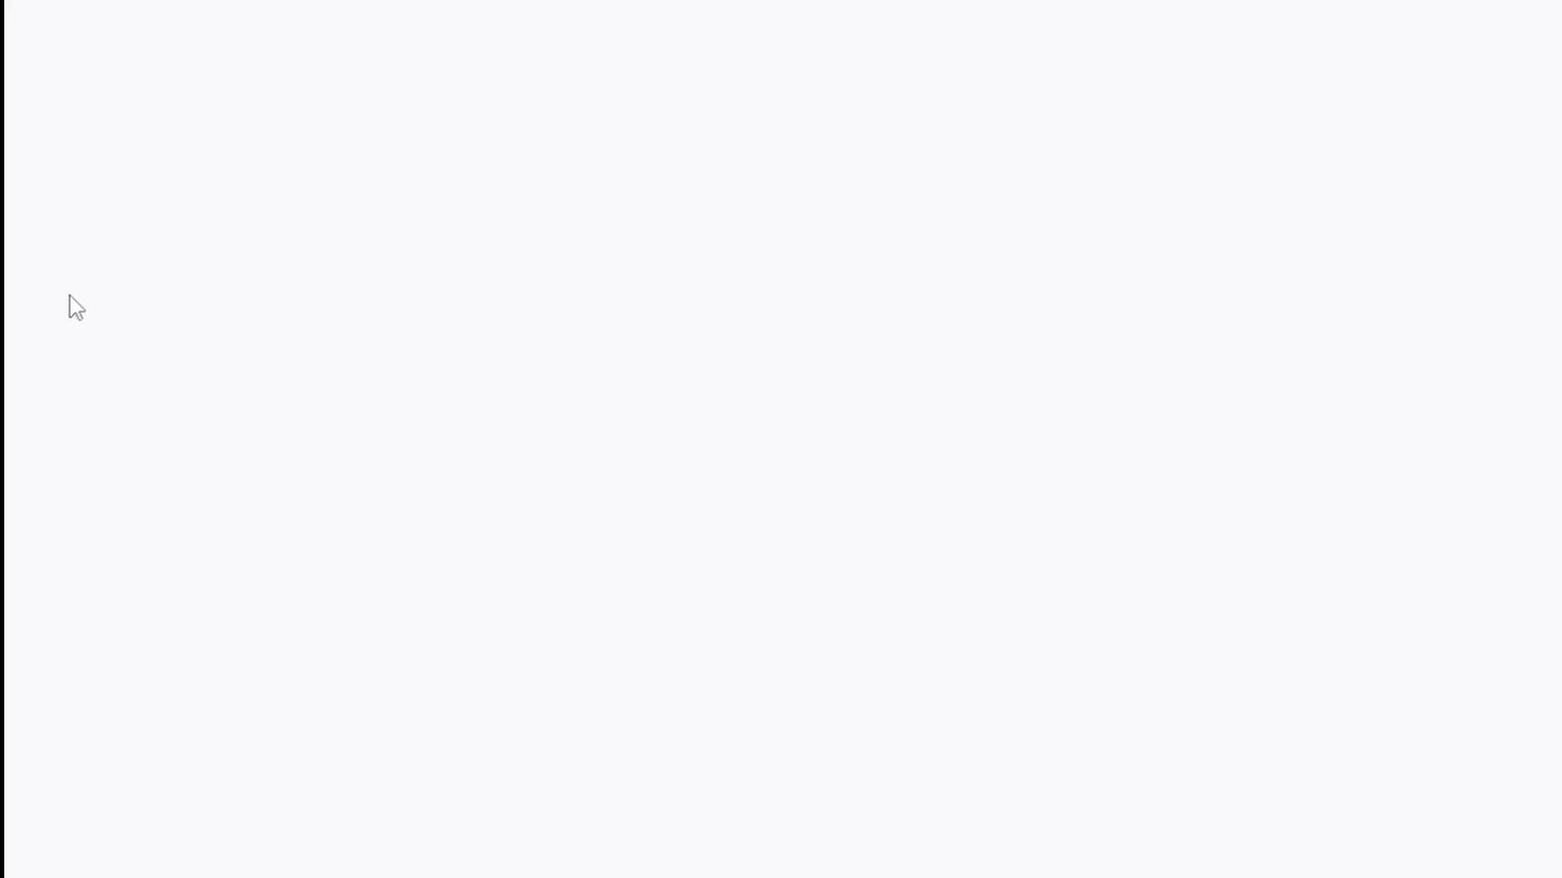
text(5)
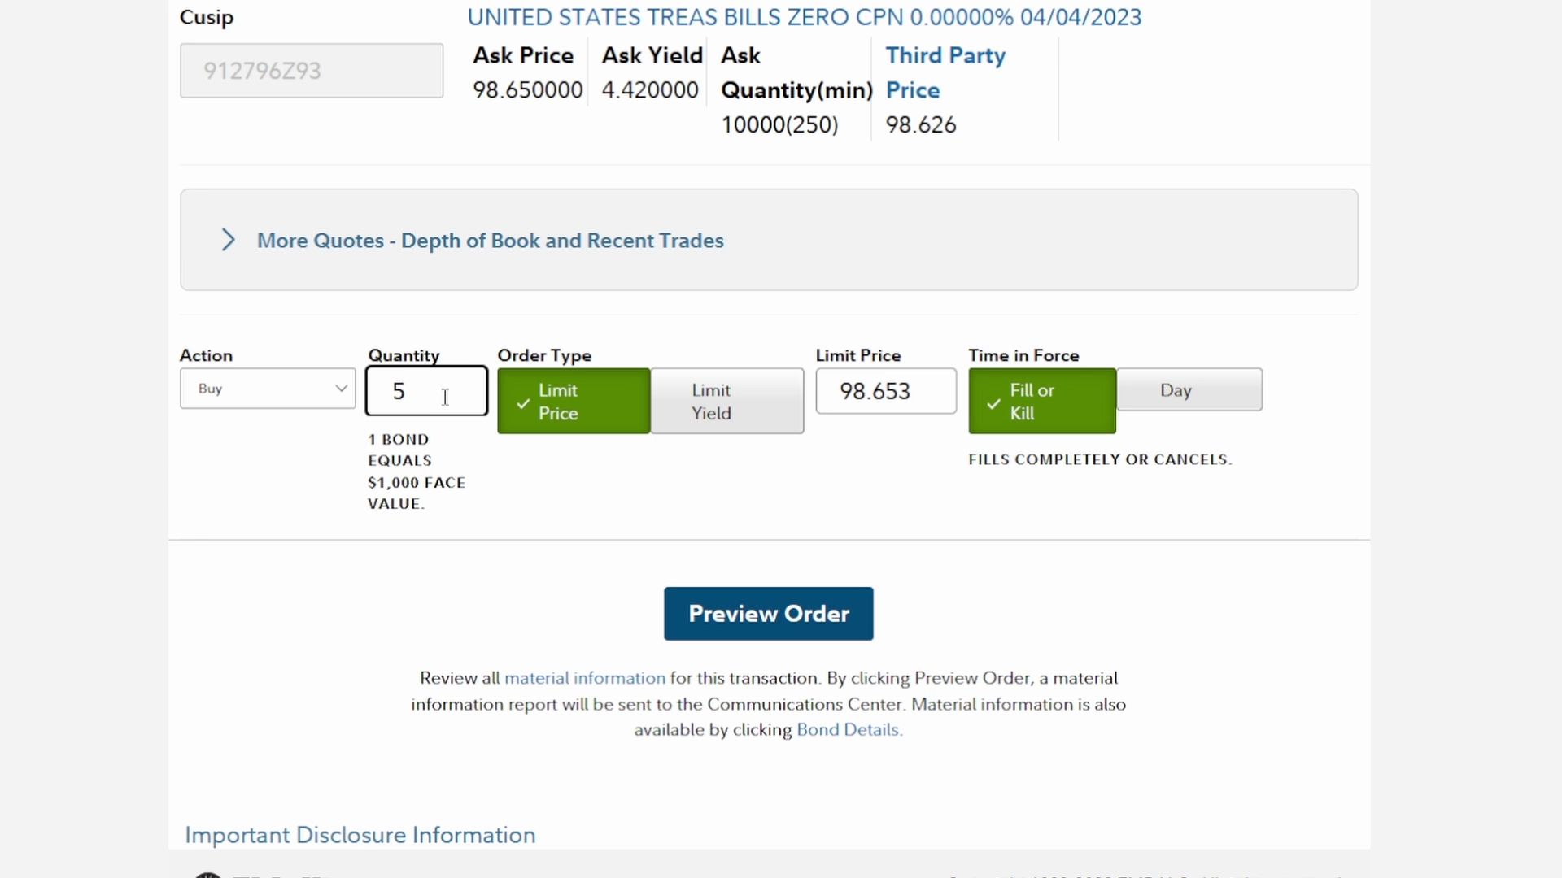
drag(474, 249, 576, 255)
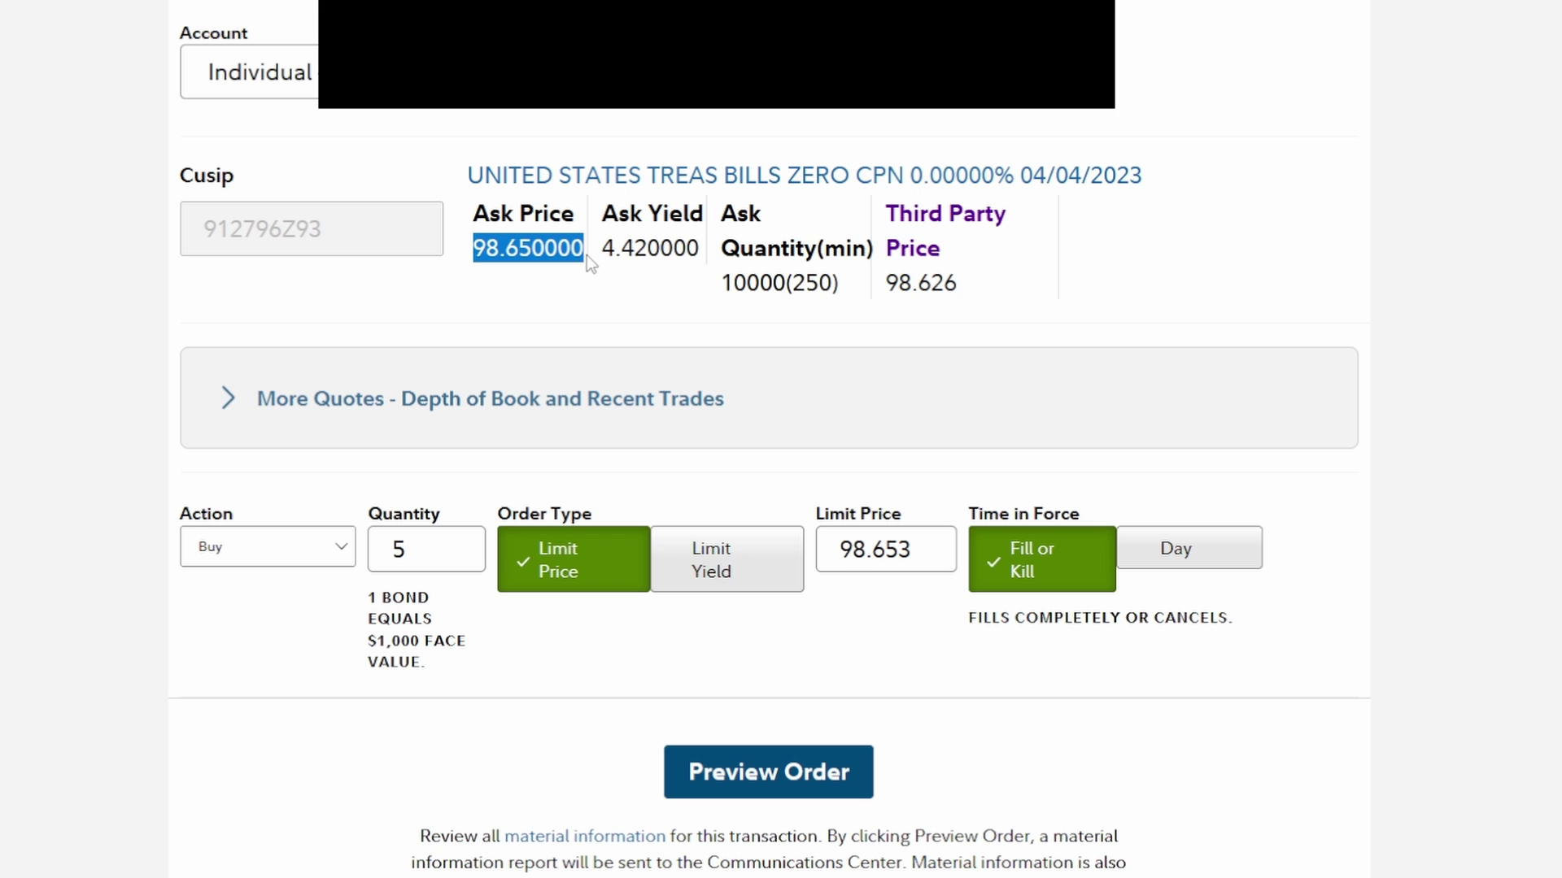
click(579, 174)
drag(474, 248, 583, 247)
click(483, 252)
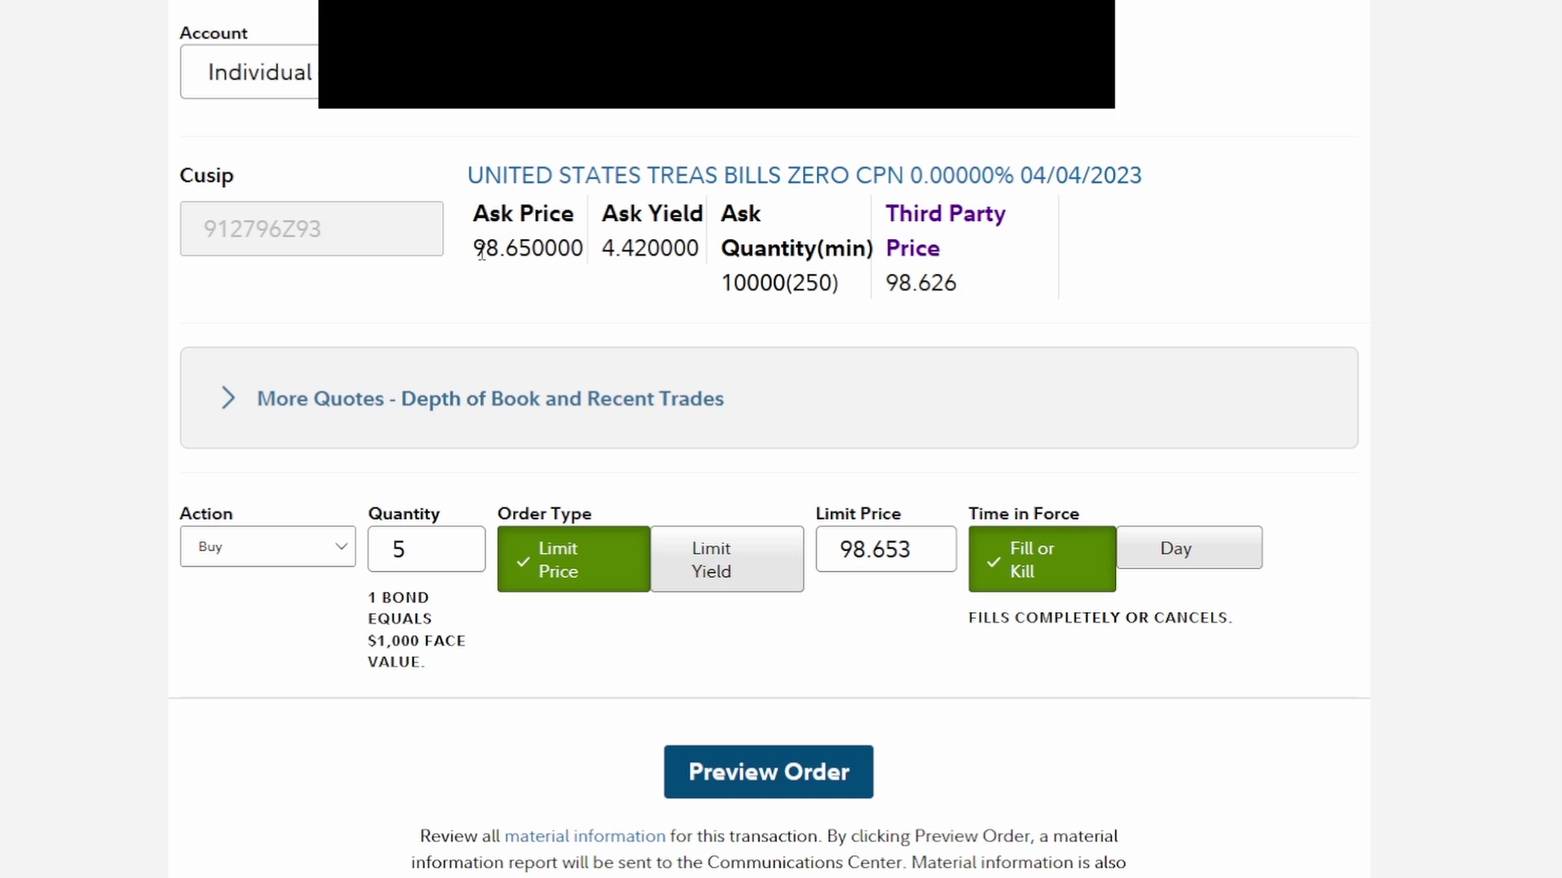
drag(479, 251, 586, 249)
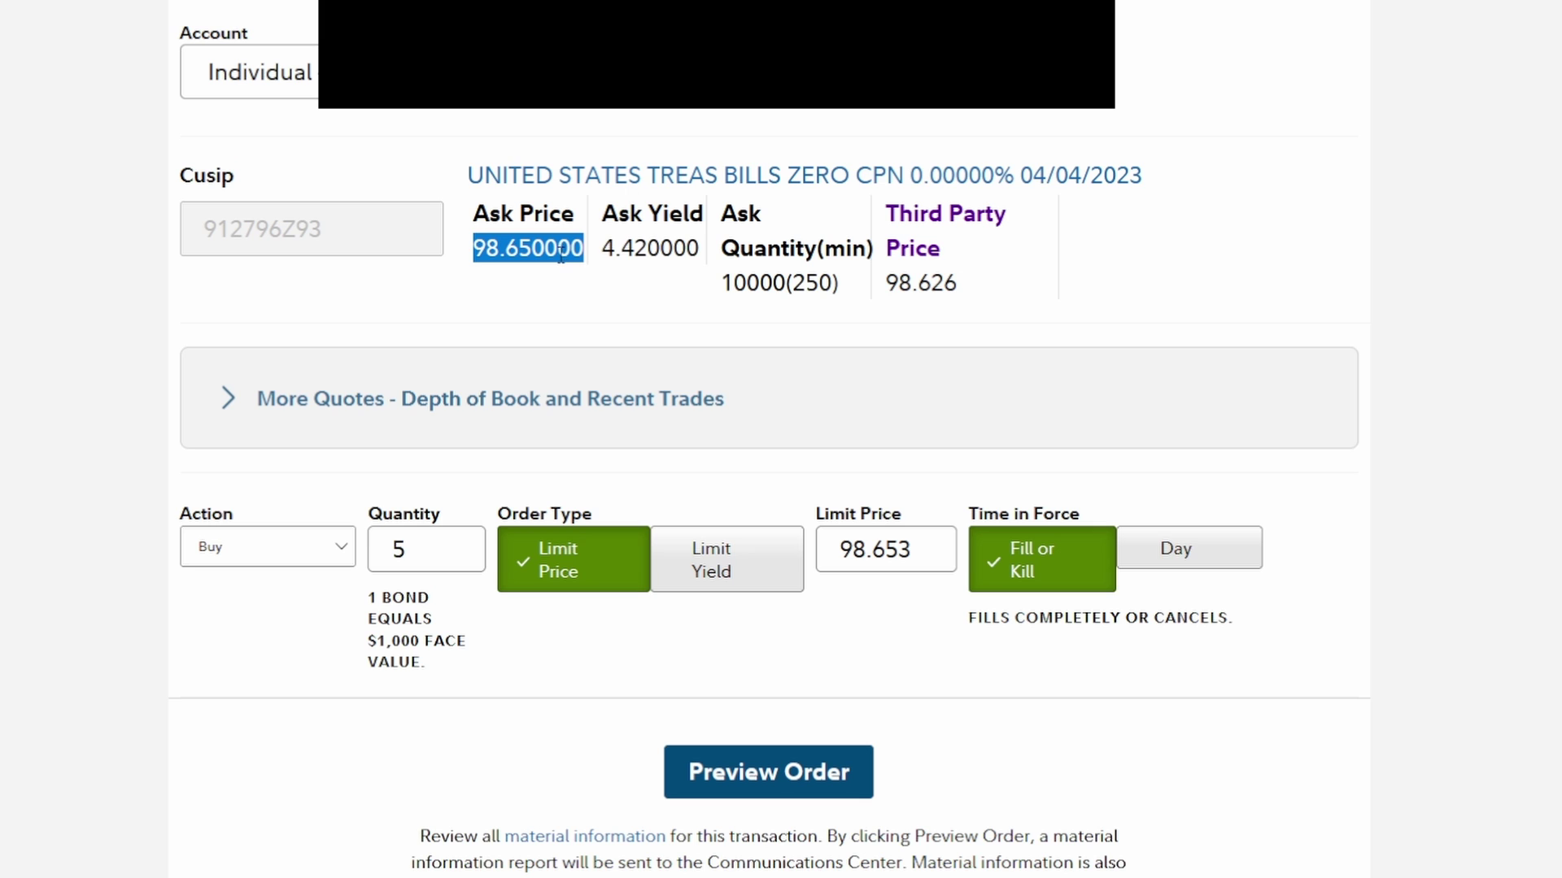
drag(602, 248, 666, 249)
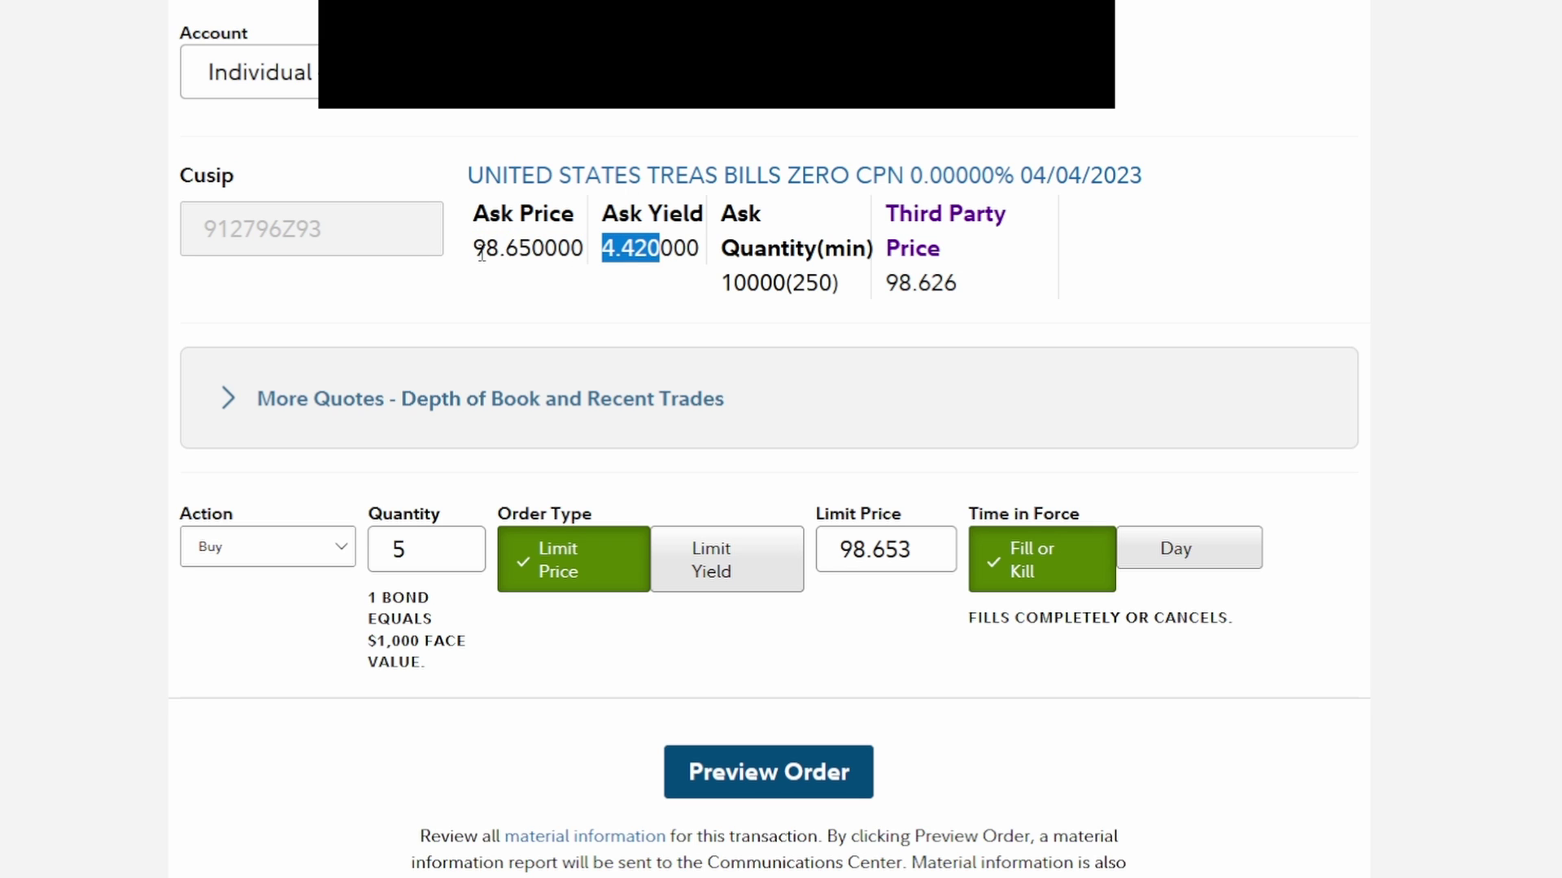
drag(475, 248, 659, 249)
click(610, 251)
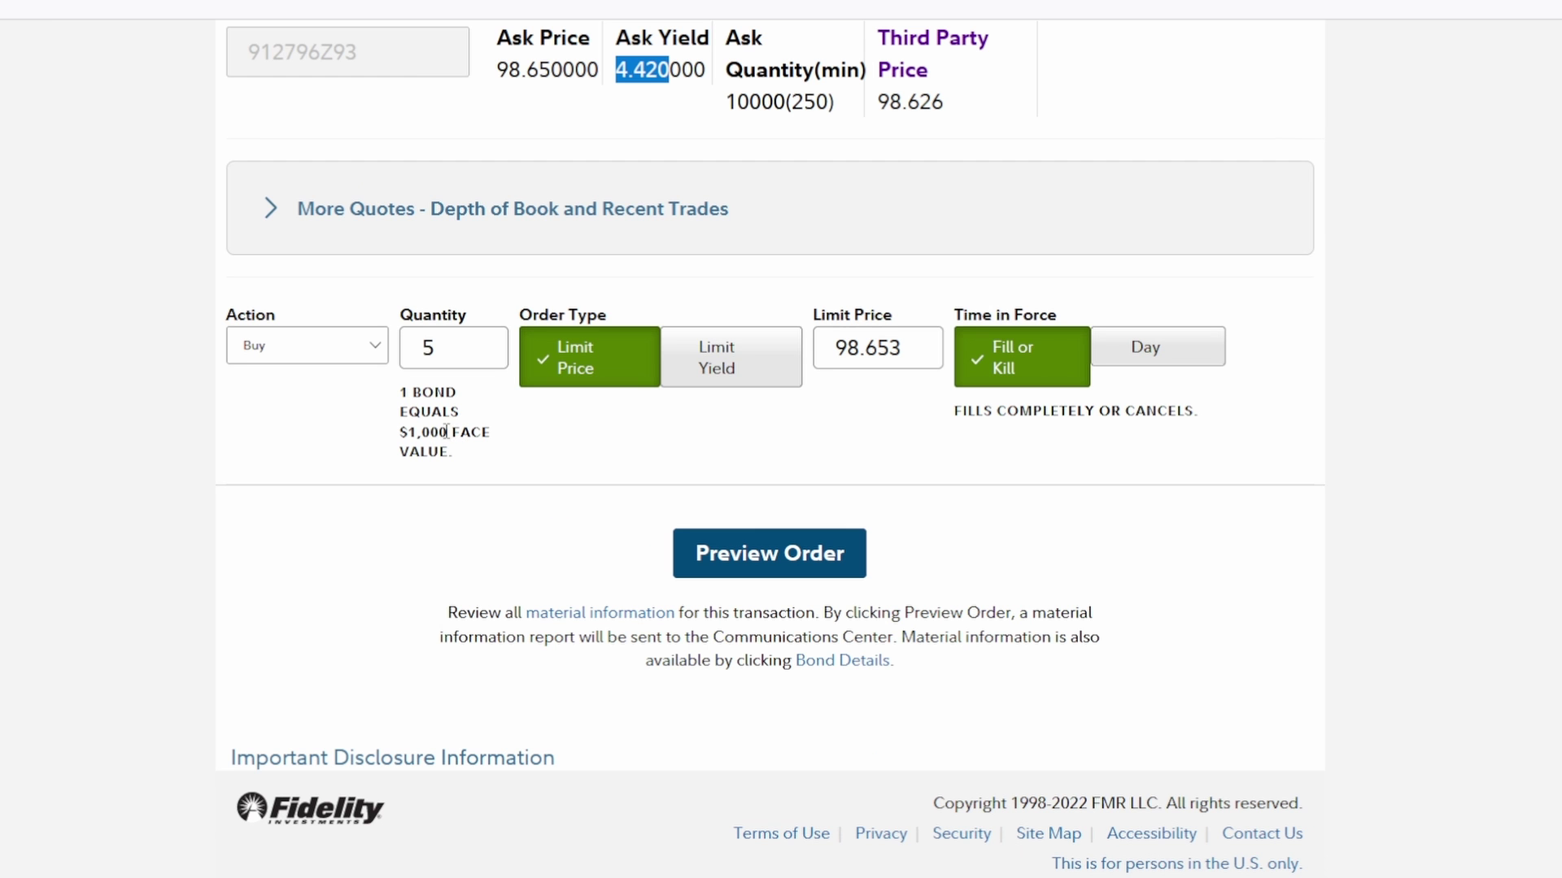
Step: Check the face value per bond under the quantity and preview the limit-price, Fill or Kill order
drag(417, 431, 499, 439)
click(475, 360)
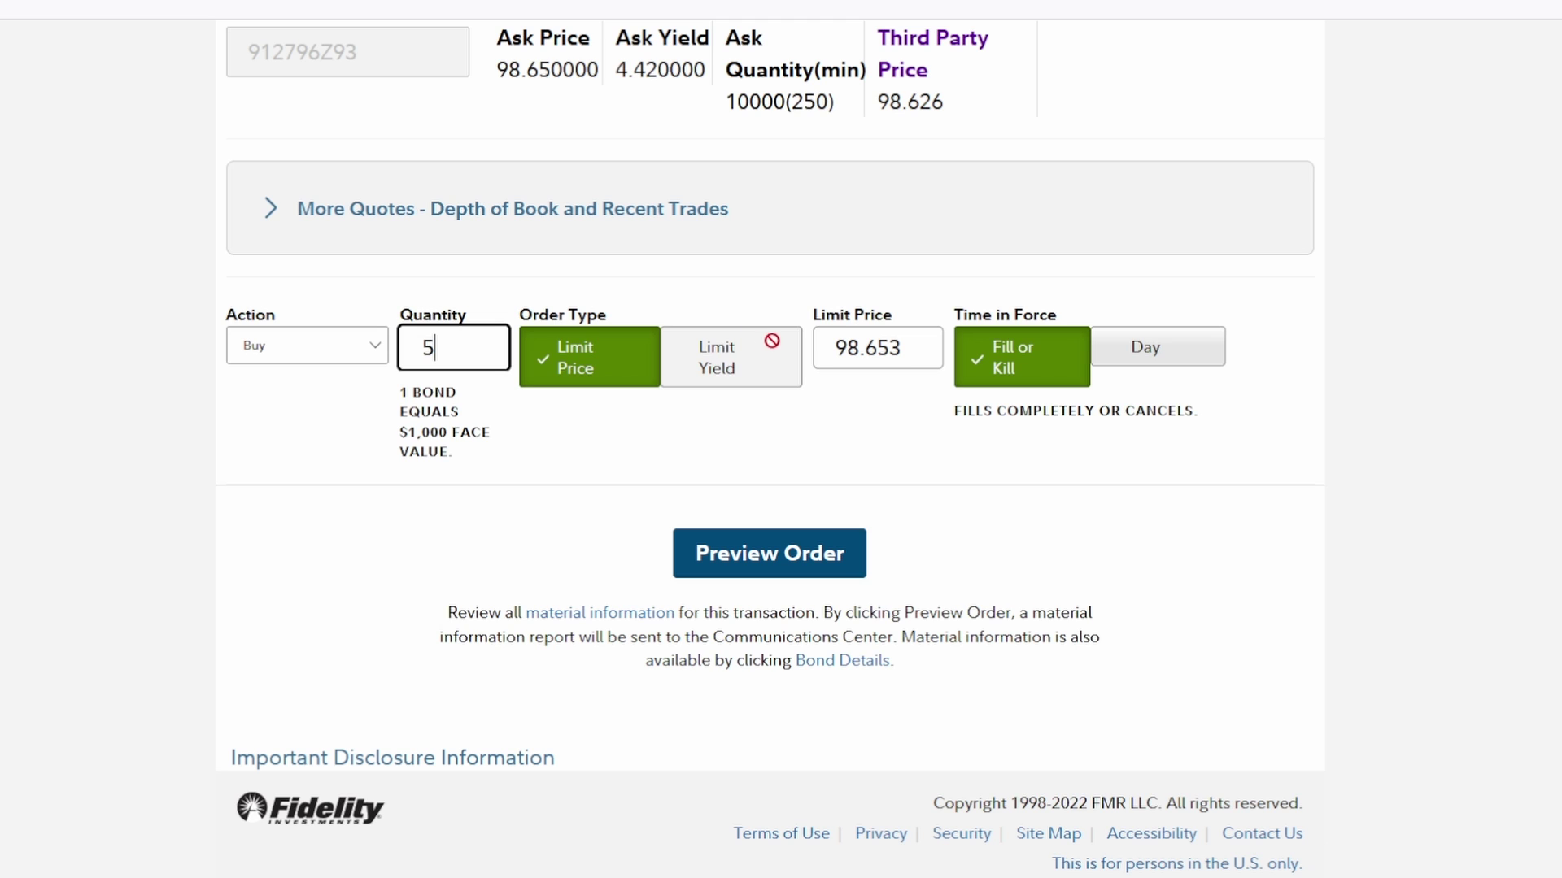
click(785, 549)
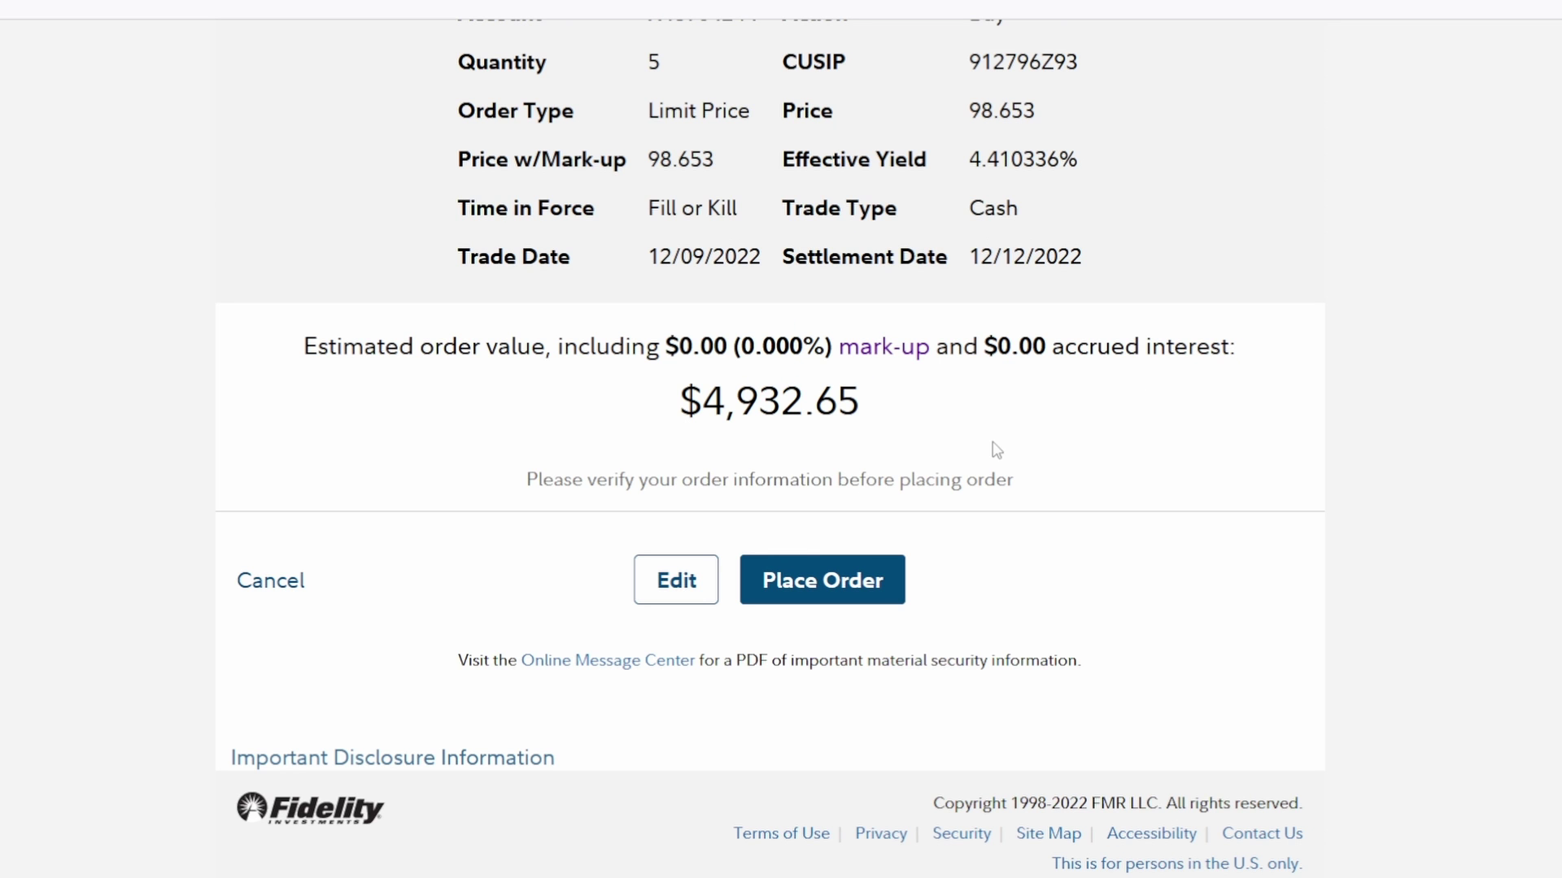
Step: Examine the estimated order value, effective yield, time in force and price with mark-up in the order preview
drag(690, 403, 877, 405)
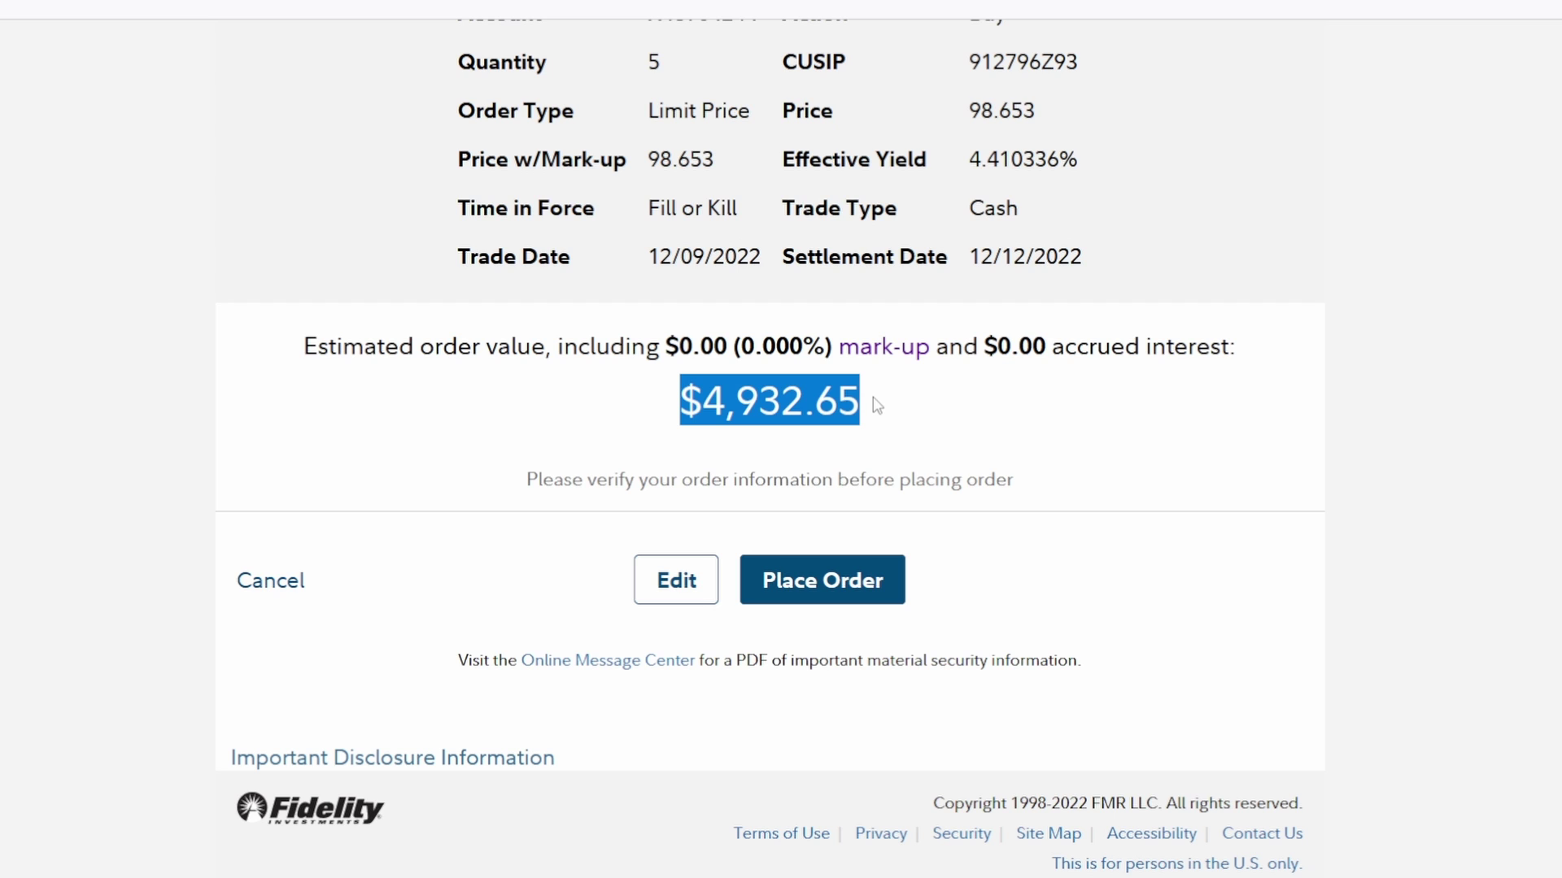
drag(968, 159, 1060, 158)
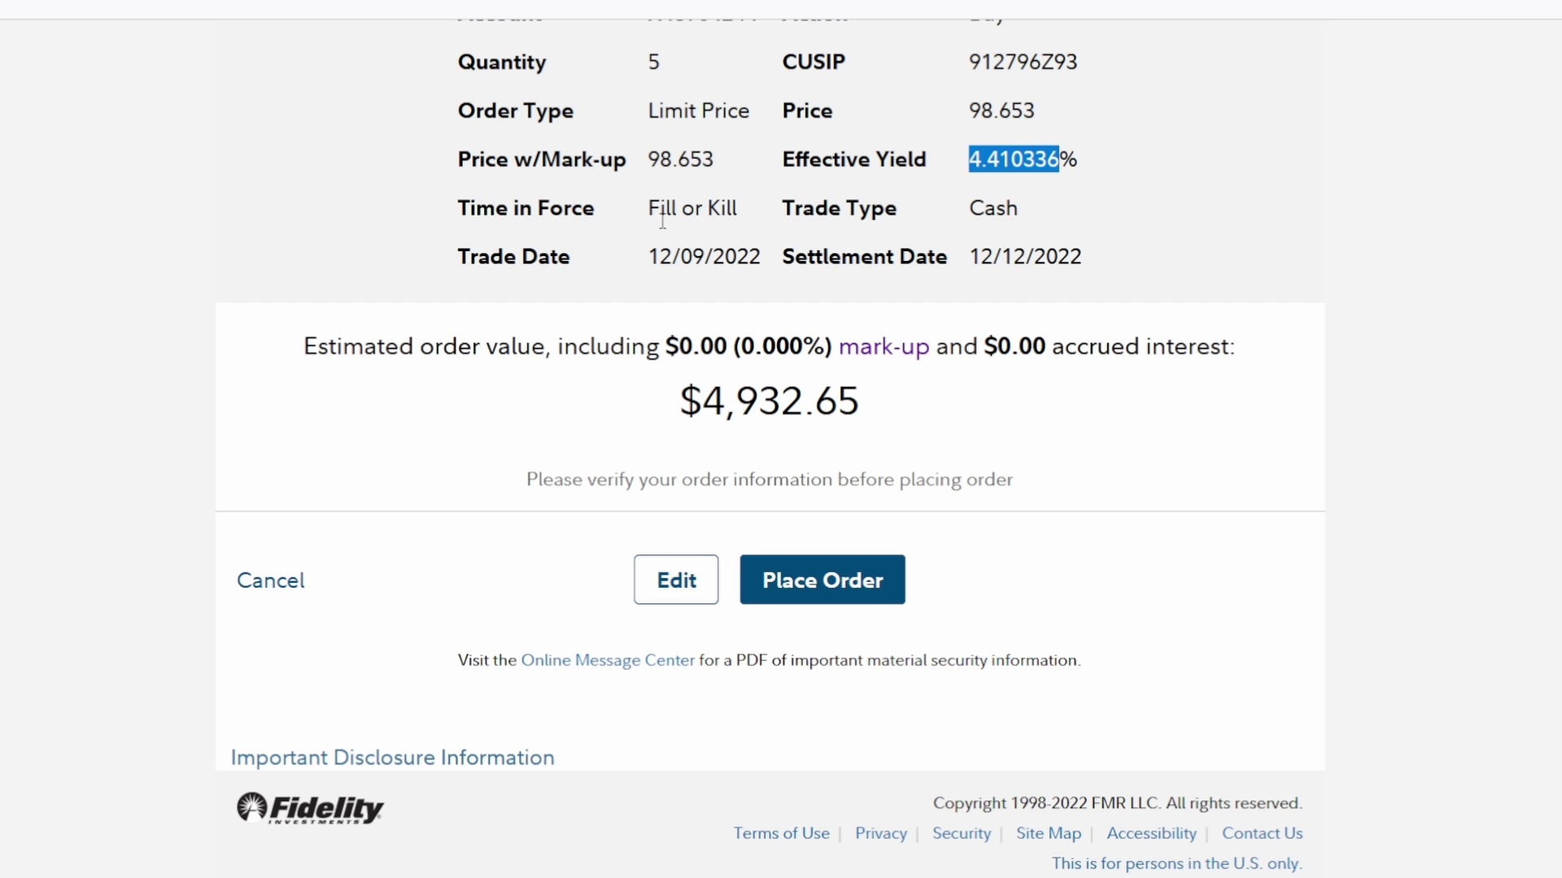
drag(662, 214, 740, 213)
drag(672, 159, 718, 160)
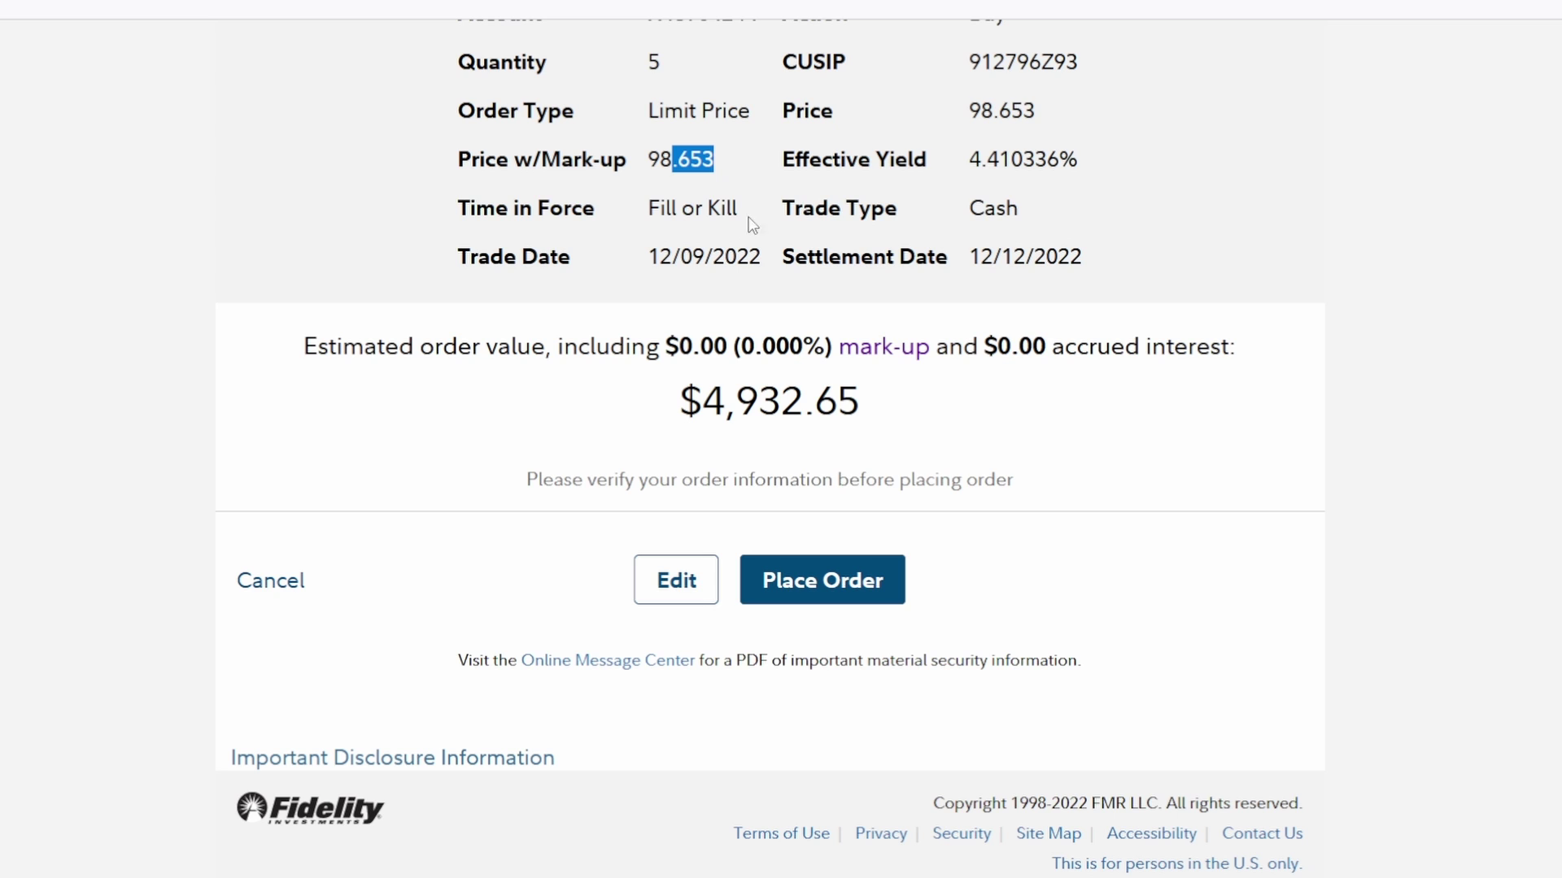
Step: Check the accrued interest and go over the estimated order value in the preview
drag(983, 347, 1202, 348)
click(1203, 348)
drag(702, 400, 888, 410)
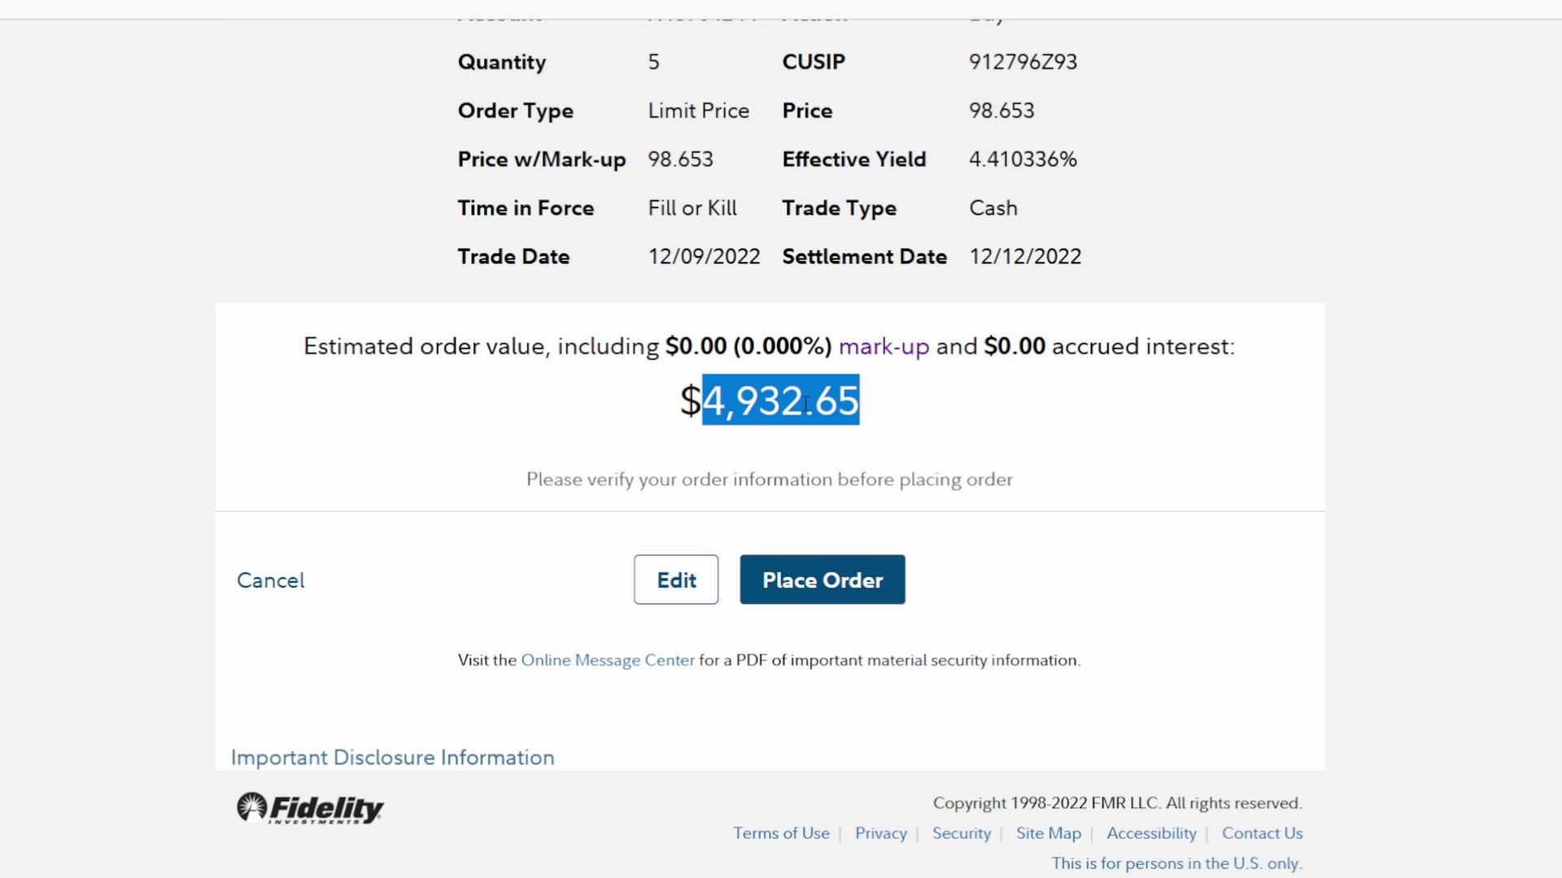
click(889, 408)
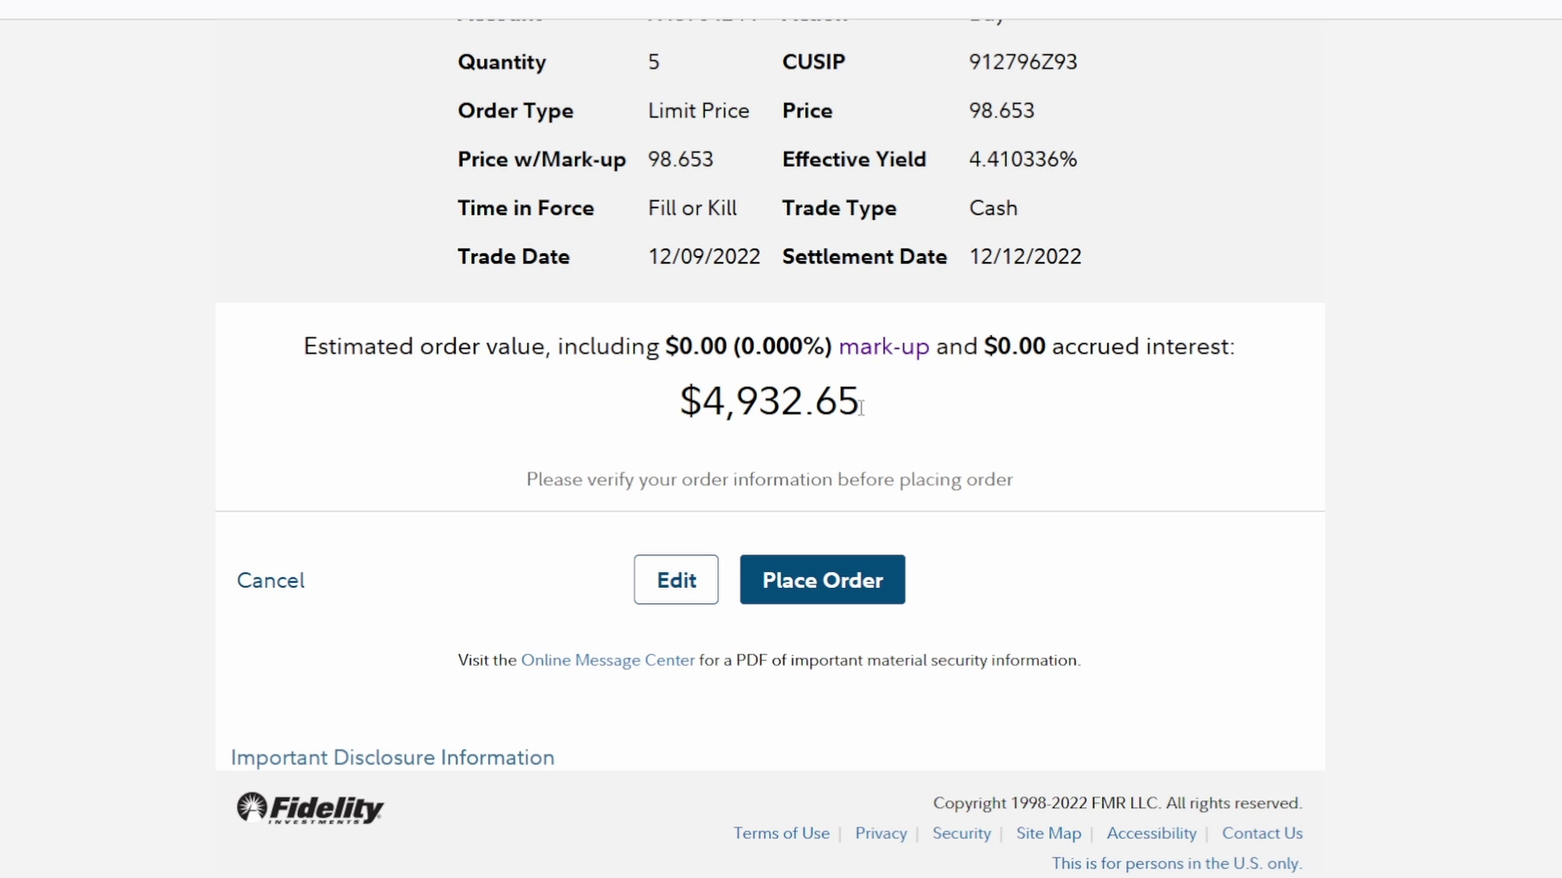
drag(860, 409, 677, 411)
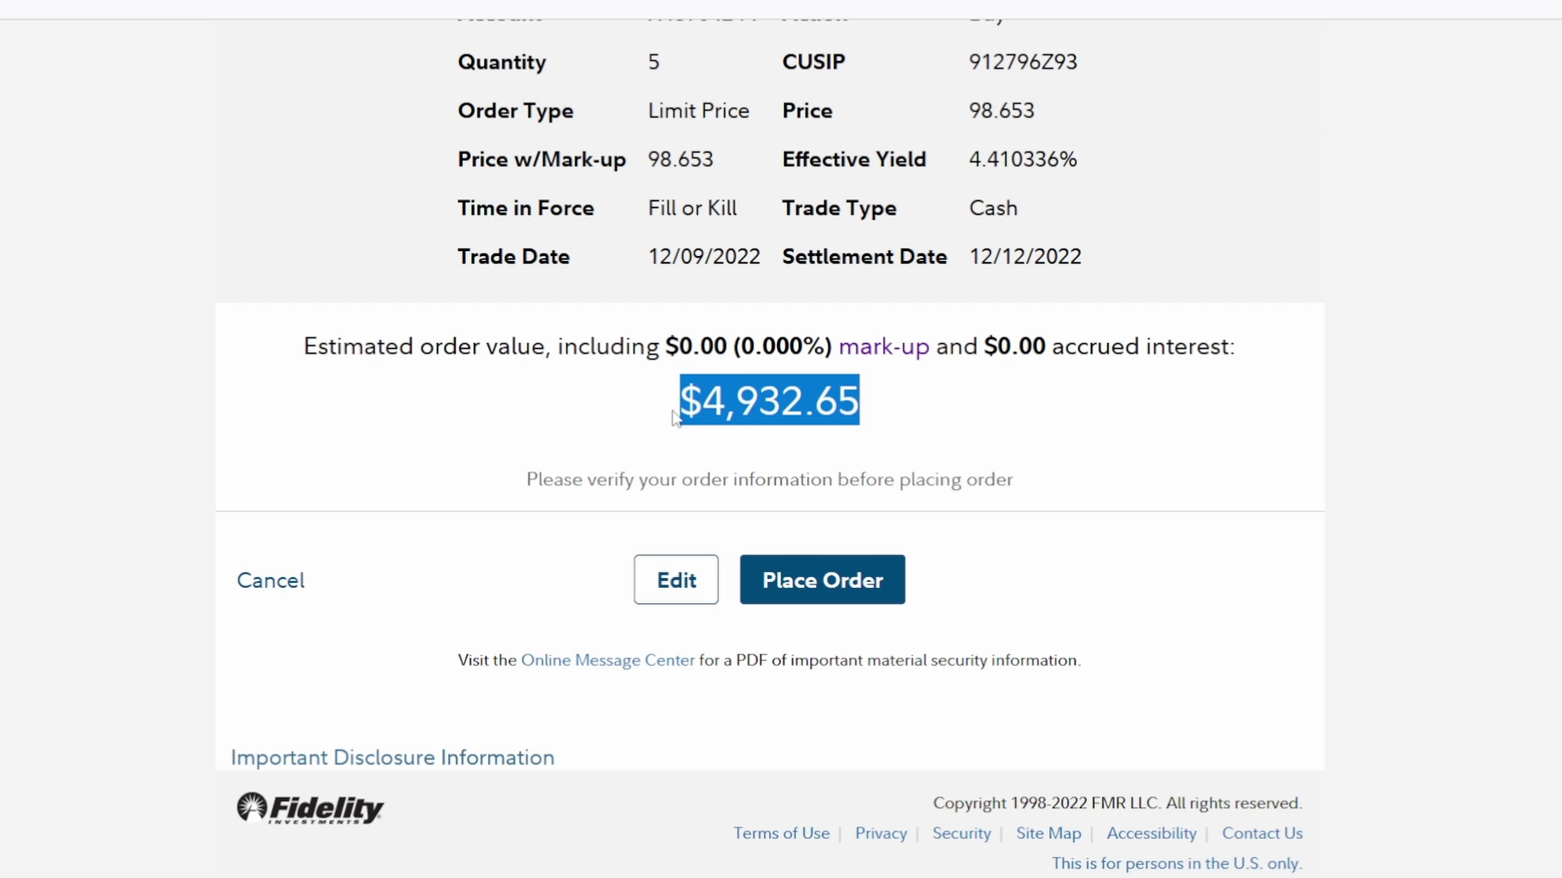
click(834, 402)
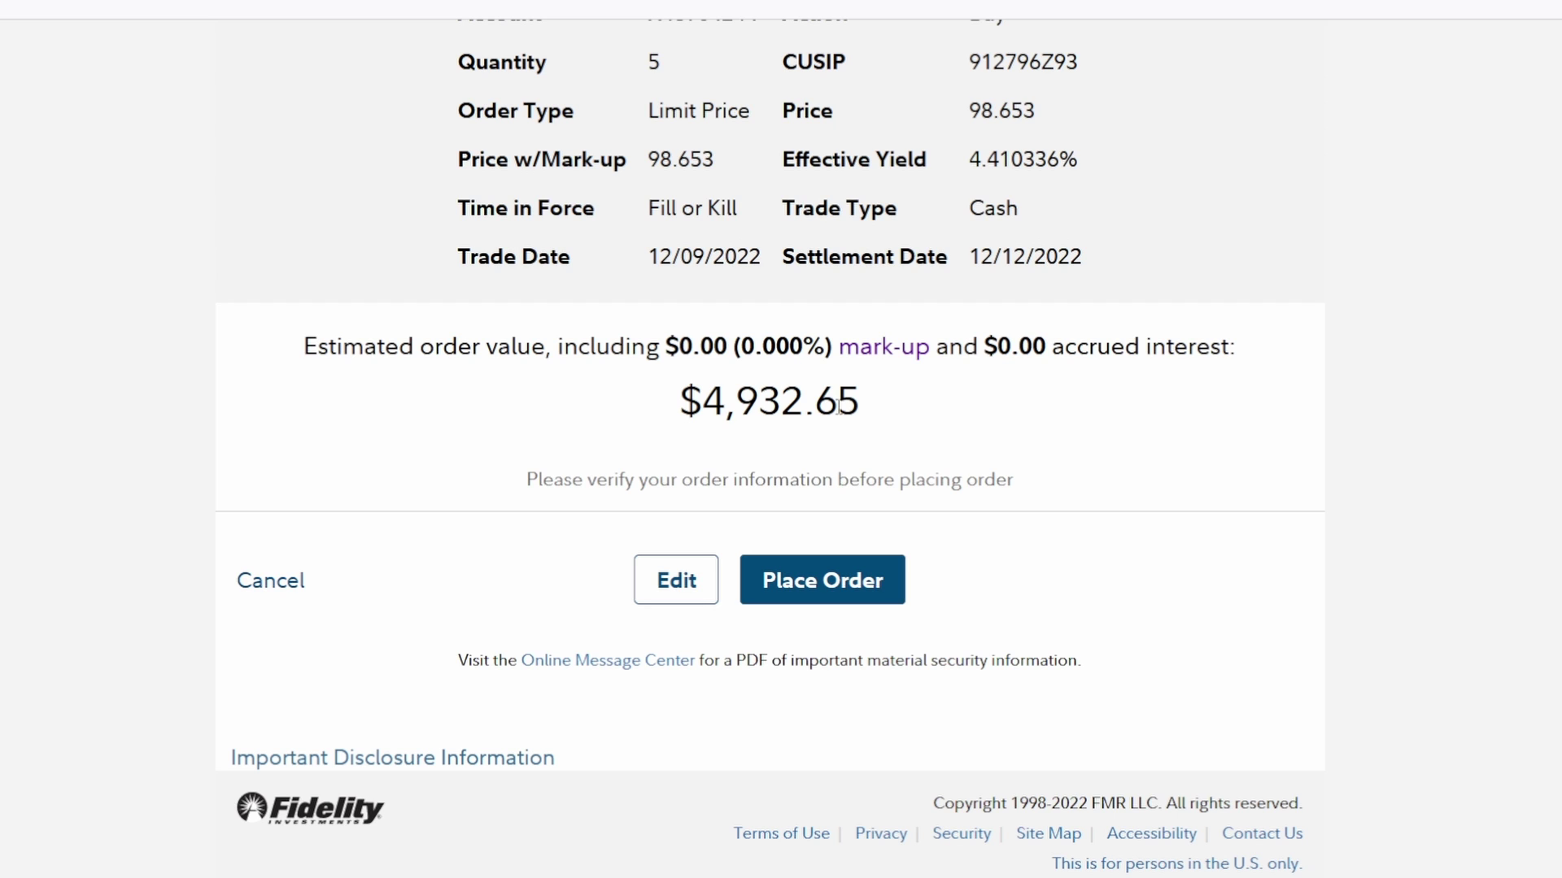
drag(756, 403, 867, 405)
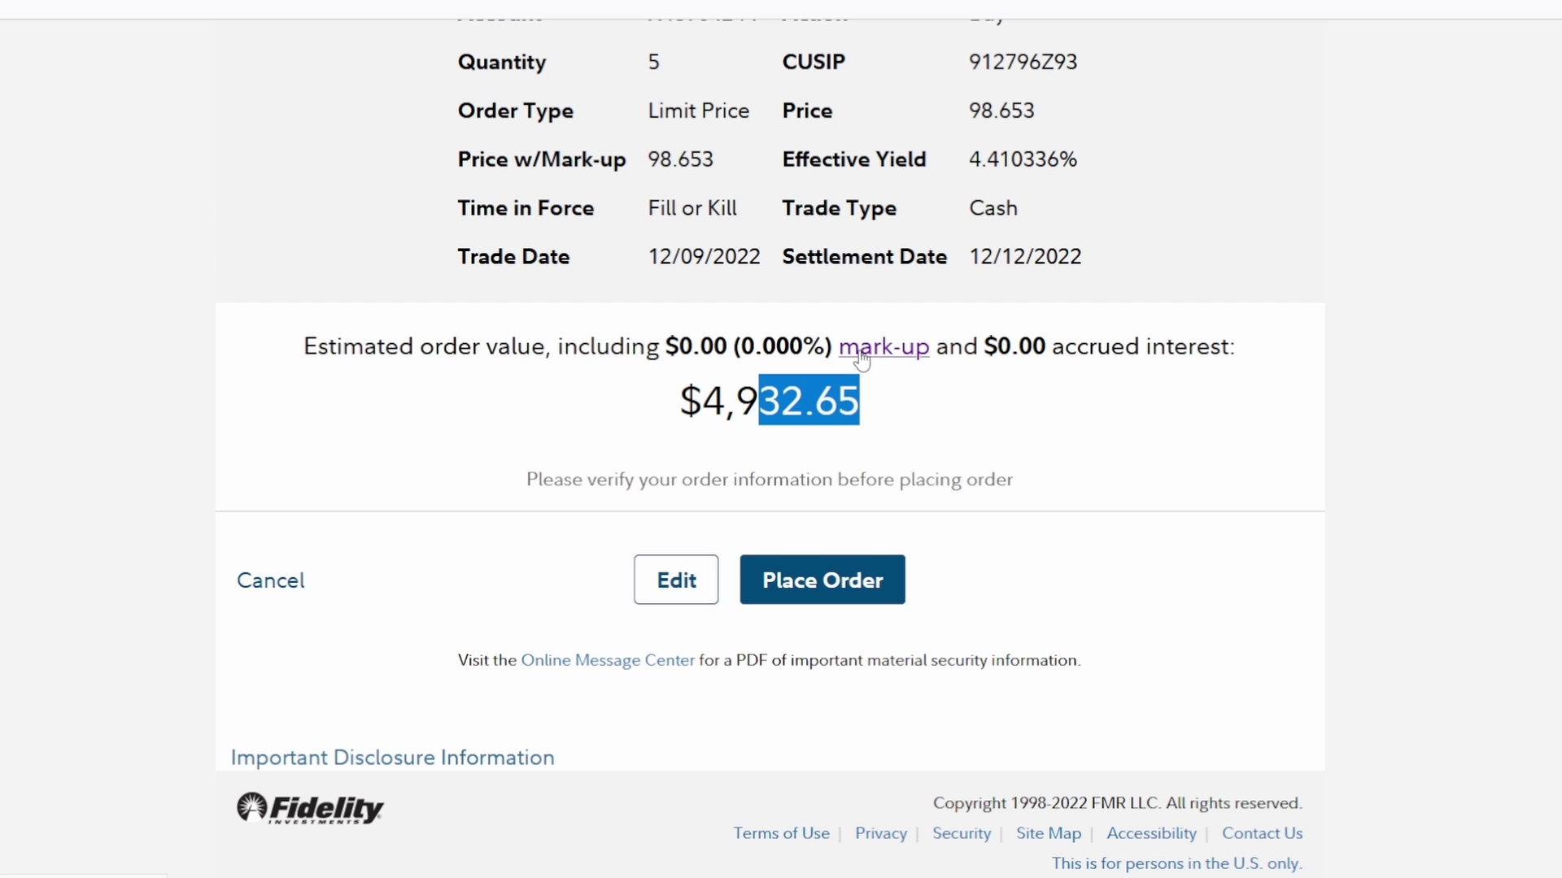
drag(705, 405, 870, 407)
click(772, 404)
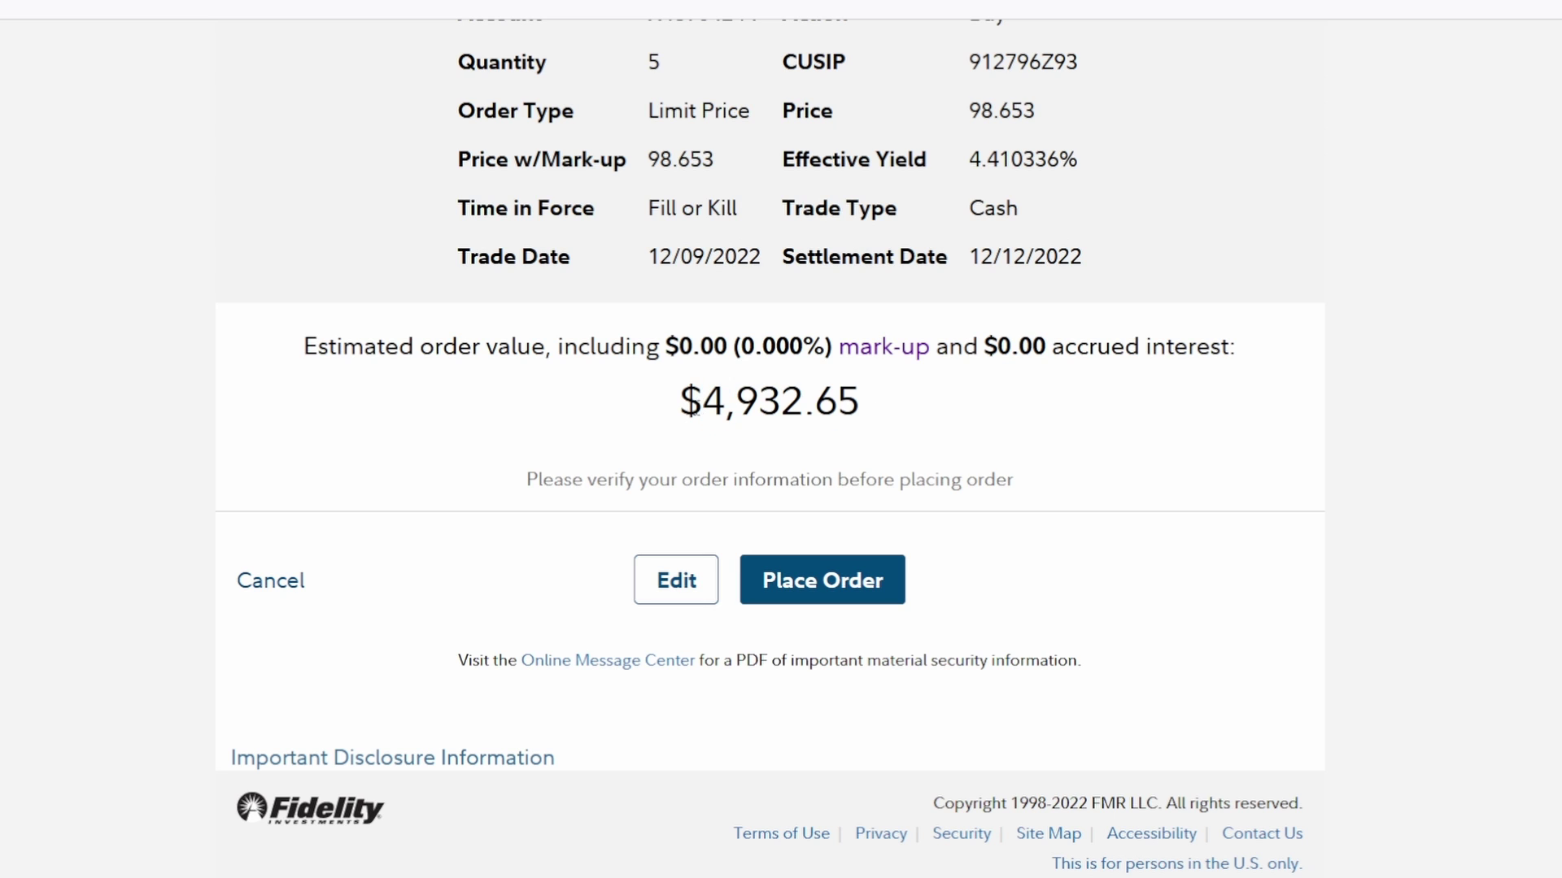
drag(687, 404, 873, 411)
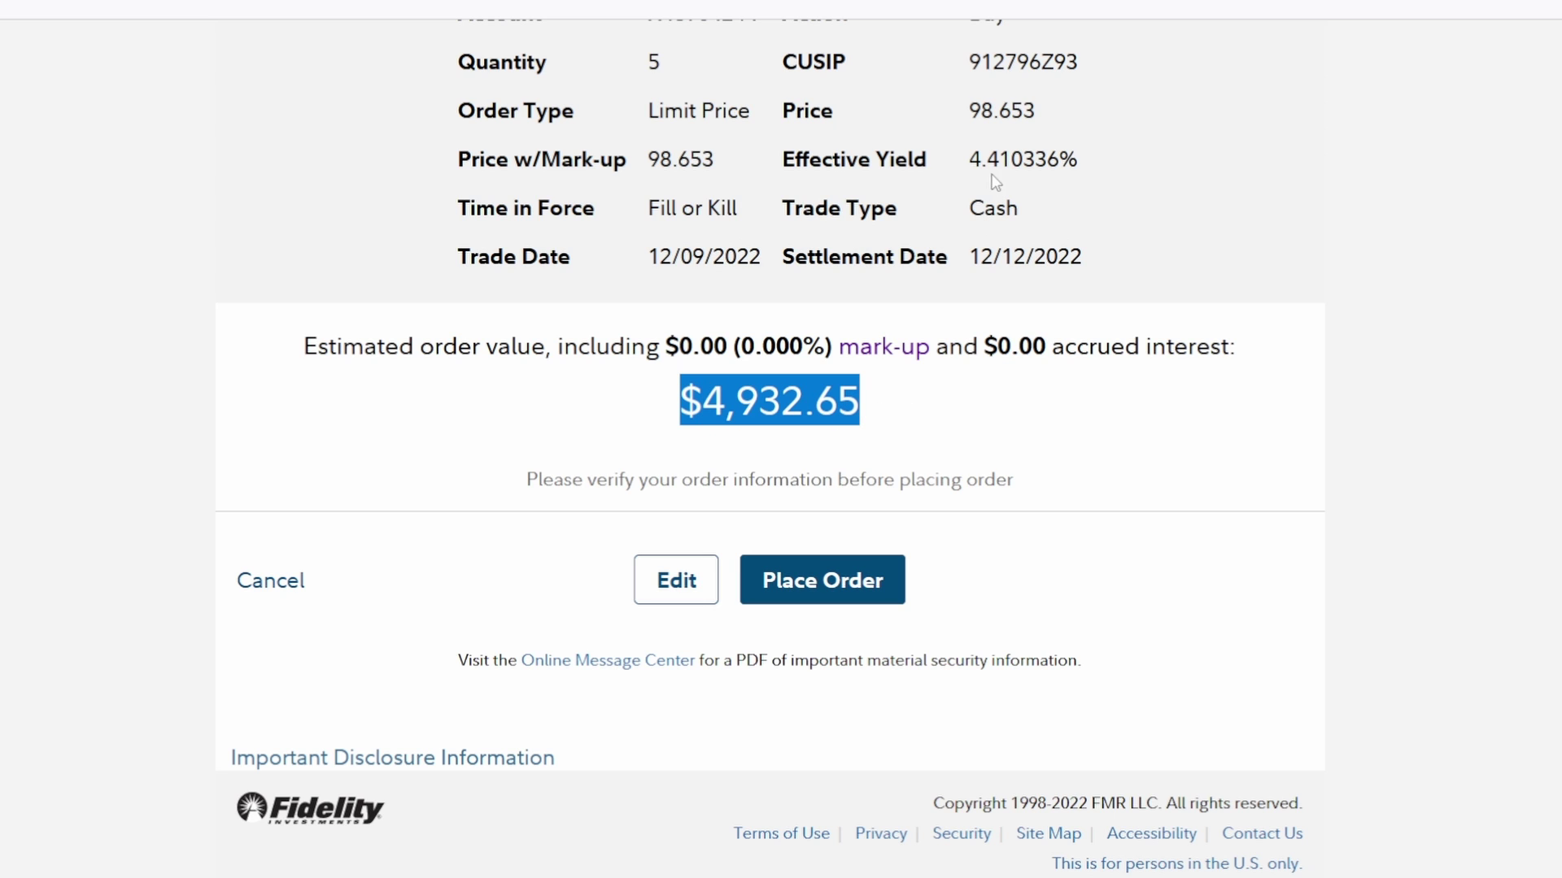
Step: Recheck the effective yield against the estimated order value and place the order for the bill maturing 04/04/2023
drag(970, 160, 1038, 158)
drag(704, 404, 864, 411)
drag(982, 160, 1029, 160)
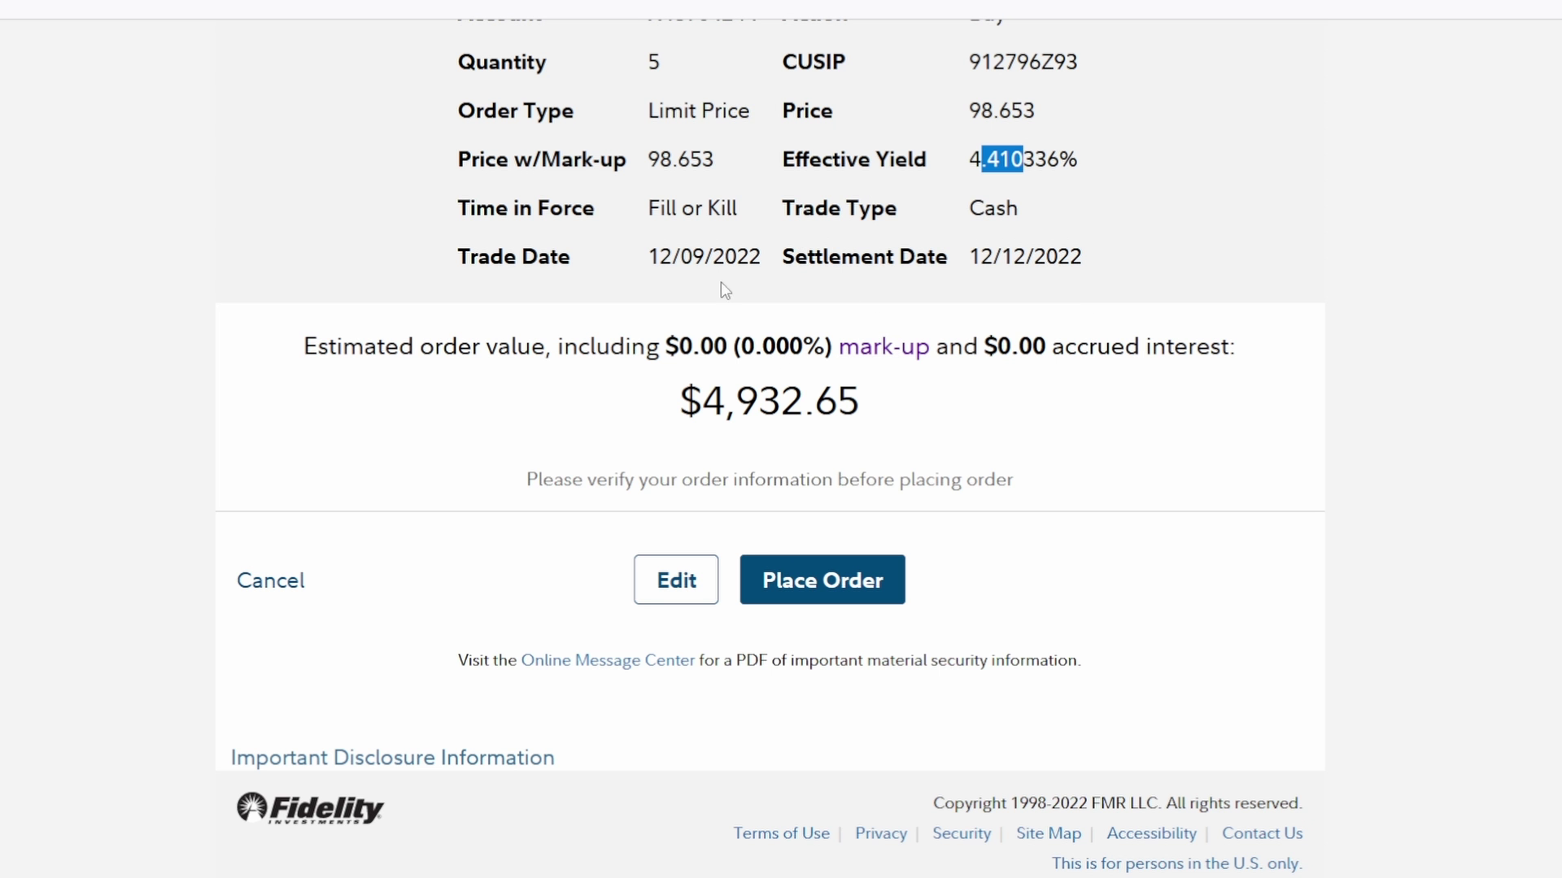
click(838, 592)
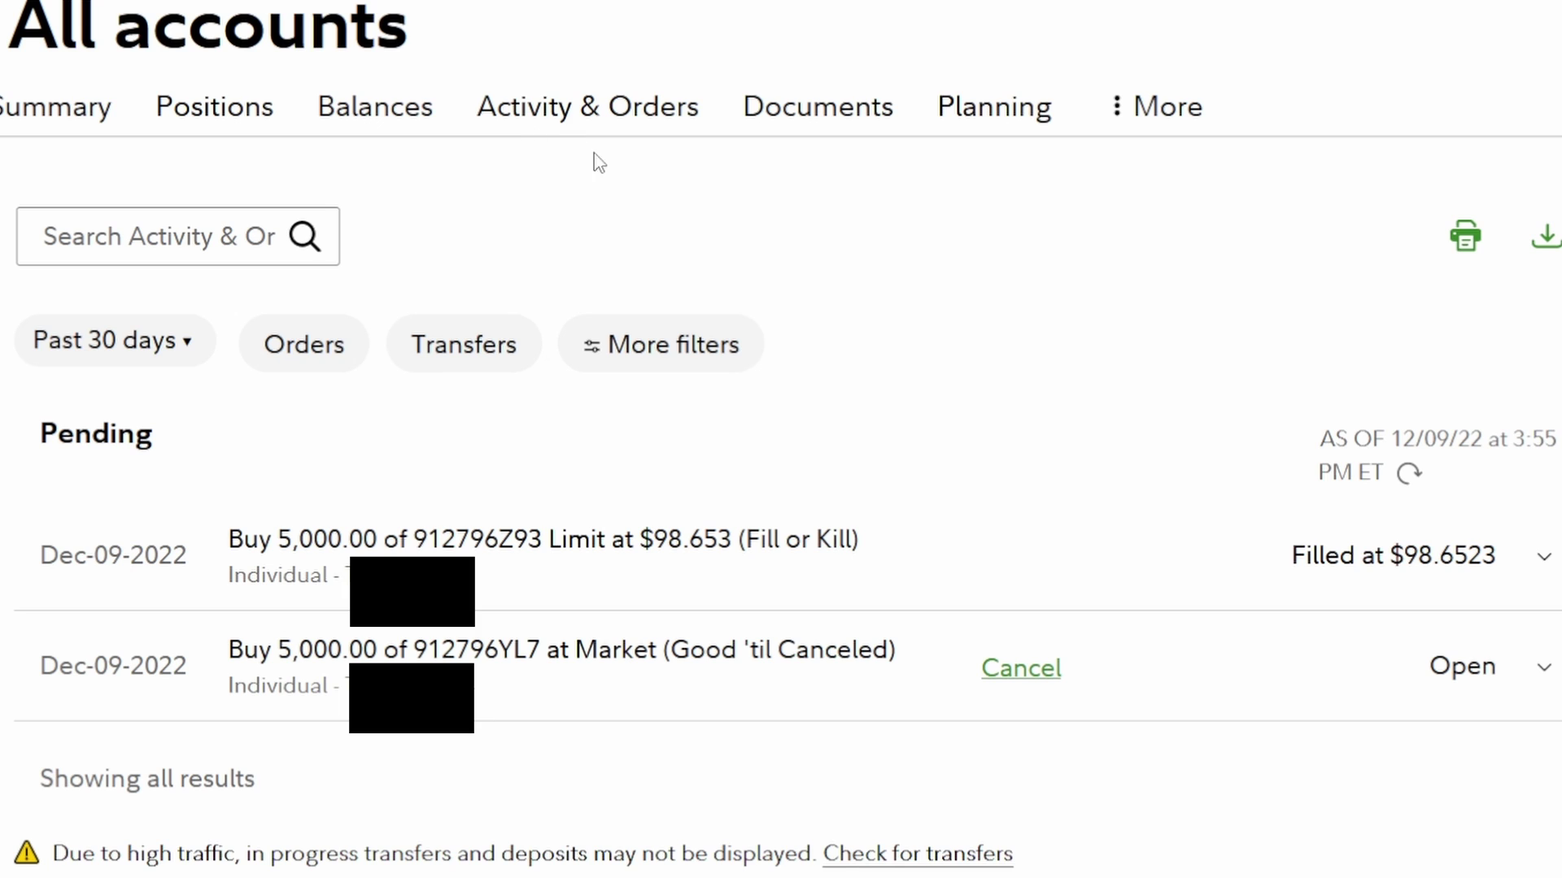